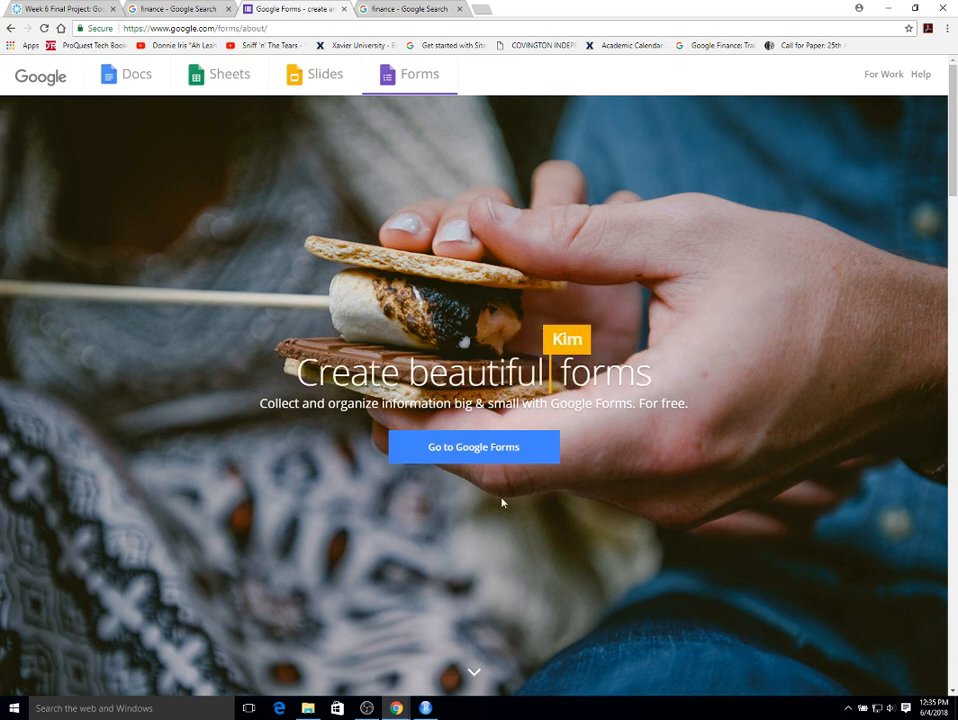
Open the Sample Survey on Hoff Dining Hall form in Google Forms and show its responses.
{"action": "left_click", "coordinate": [511, 436]}
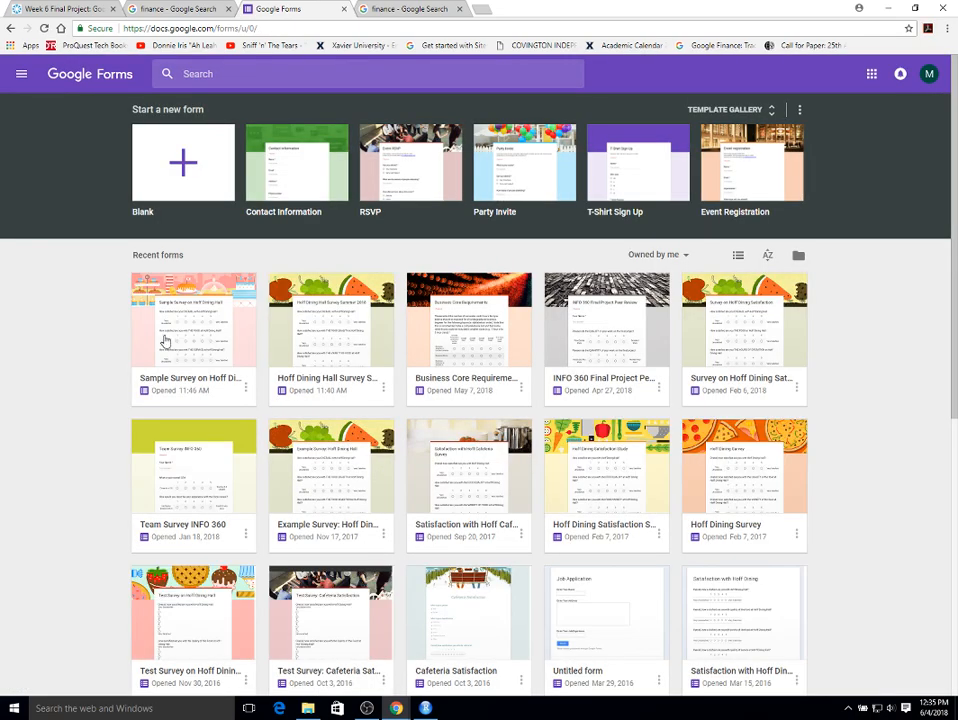
{"action": "left_click", "coordinate": [181, 339]}
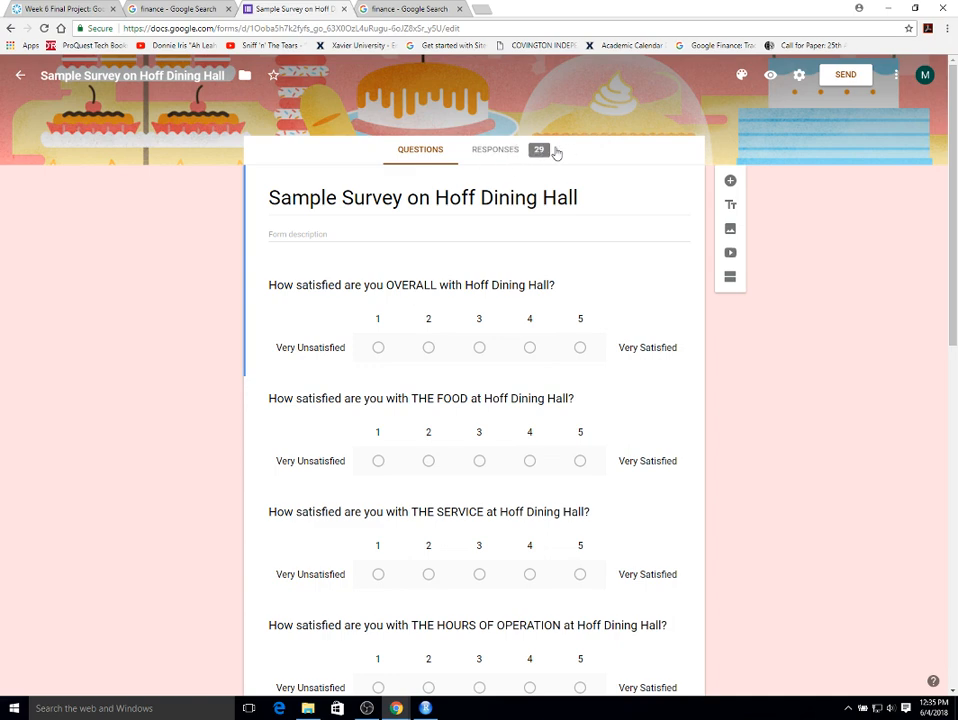
{"action": "left_click", "coordinate": [532, 157]}
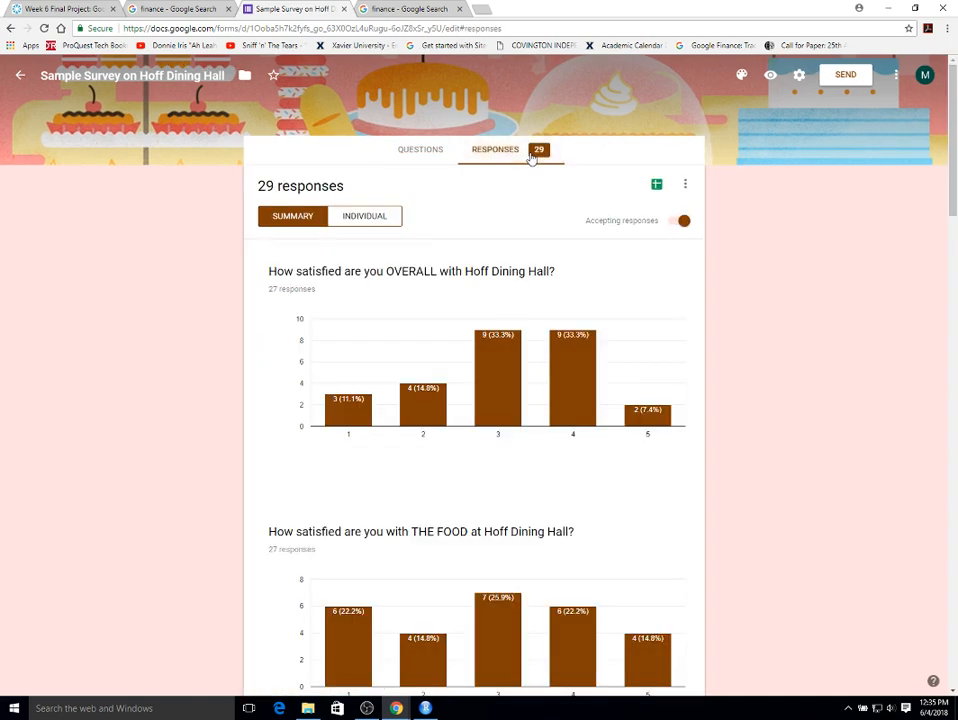
Review the summary charts of the survey responses, from overall satisfaction through value and gender.
{"action": "scroll", "coordinate": [564, 290], "scroll_direction": "down", "scroll_amount": 3}
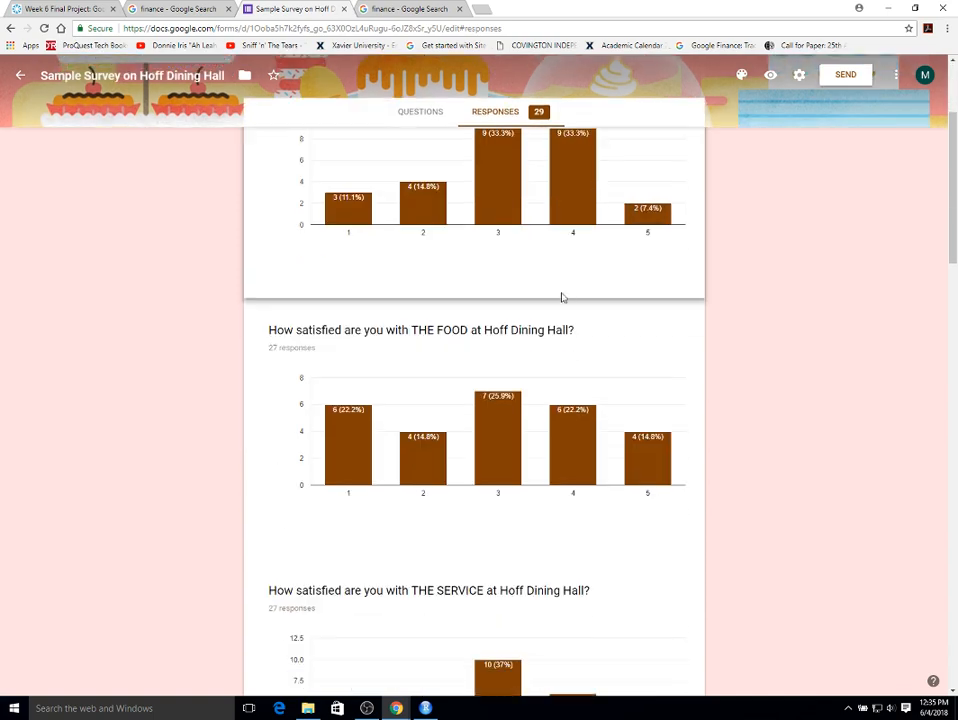
{"action": "scroll", "coordinate": [560, 370], "scroll_direction": "down", "scroll_amount": 9}
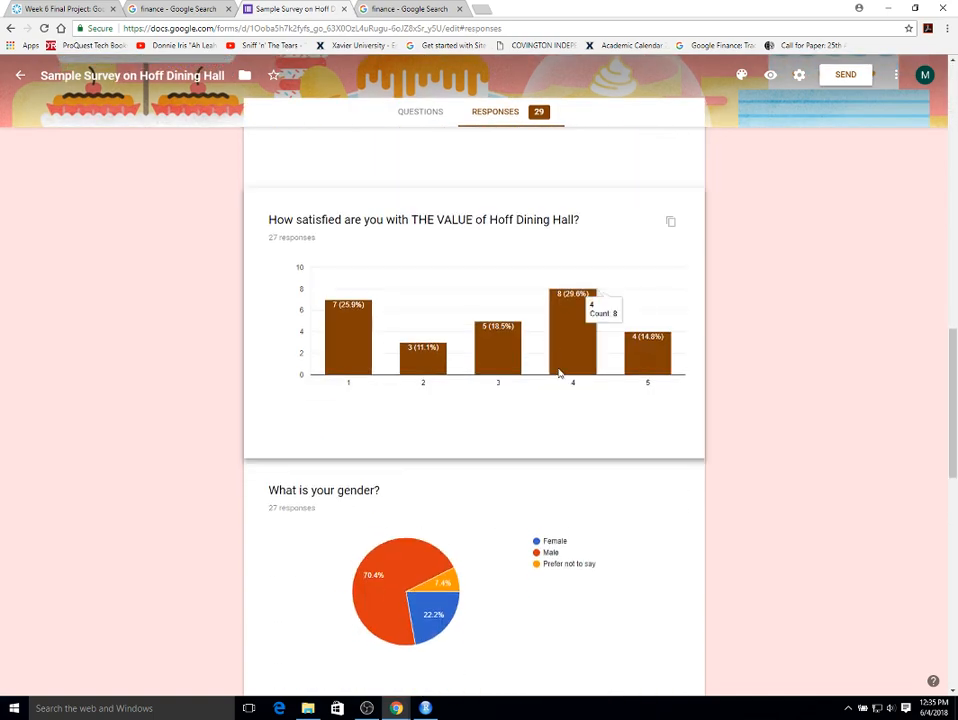
{"action": "scroll", "coordinate": [560, 370], "scroll_direction": "up", "scroll_amount": 8}
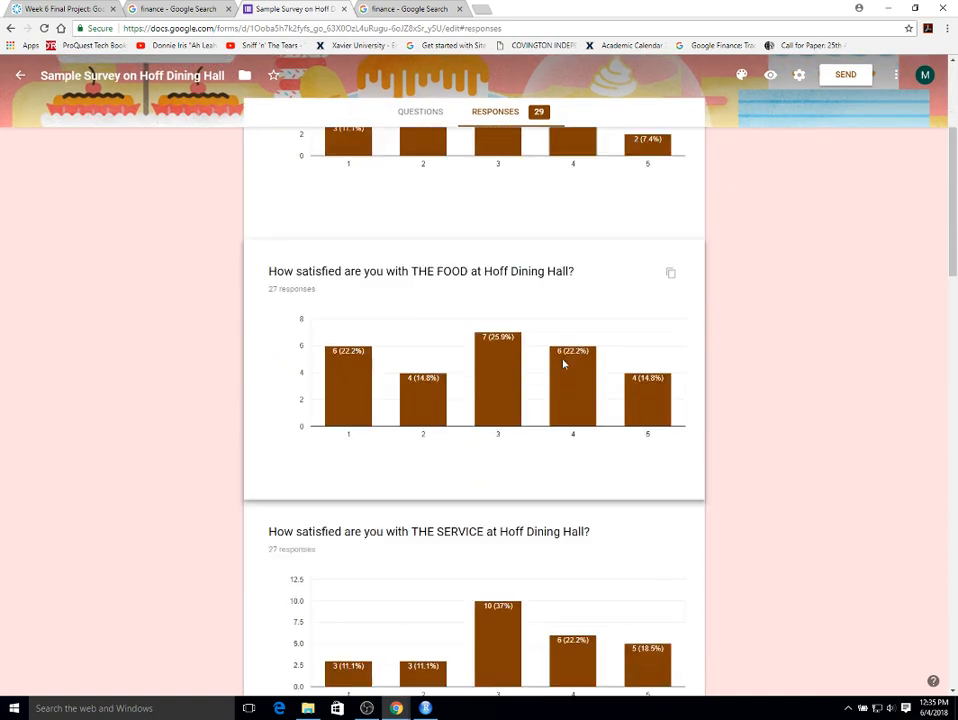
{"action": "scroll", "coordinate": [563, 365], "scroll_direction": "up", "scroll_amount": 1}
{"action": "scroll", "coordinate": [565, 357], "scroll_direction": "up", "scroll_amount": 2}
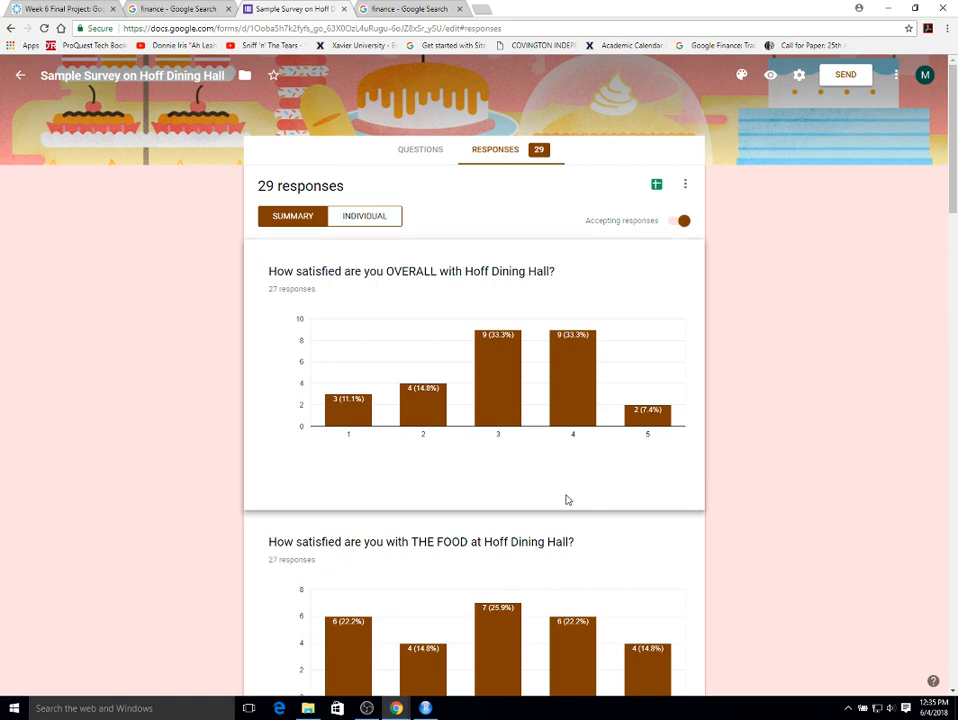
{"action": "scroll", "coordinate": [576, 535], "scroll_direction": "down", "scroll_amount": 3}
{"action": "scroll", "coordinate": [574, 548], "scroll_direction": "down", "scroll_amount": 3}
{"action": "scroll", "coordinate": [571, 565], "scroll_direction": "up", "scroll_amount": 6}
View the survey responses in Sheets and download them as a Microsoft Excel (.xlsx) file into Documents.
{"action": "left_click", "coordinate": [657, 186]}
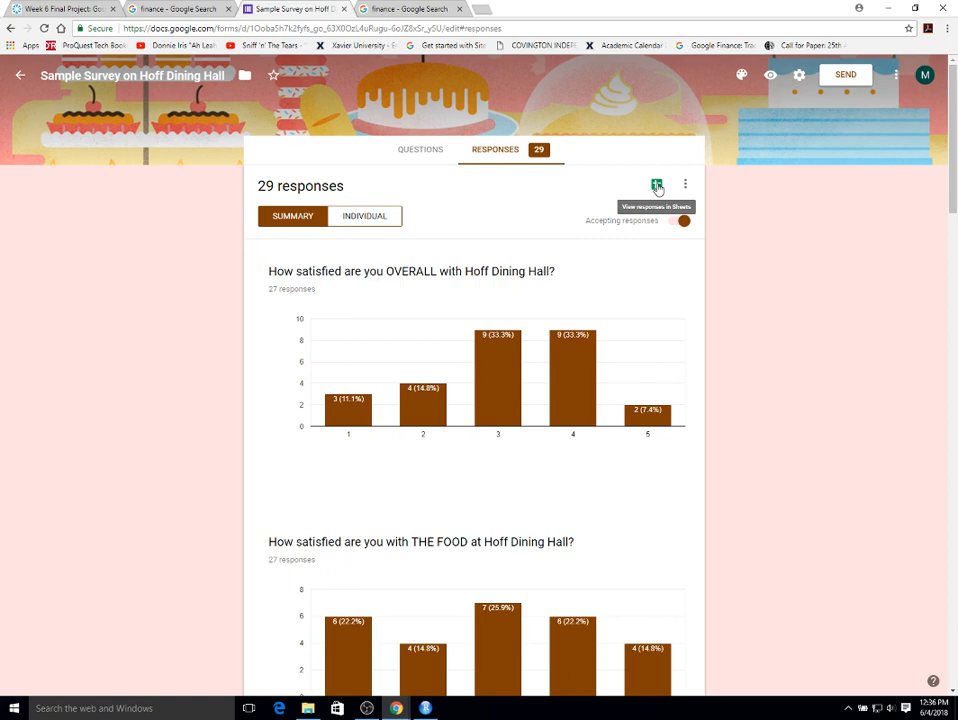
{"action": "left_click", "coordinate": [657, 186]}
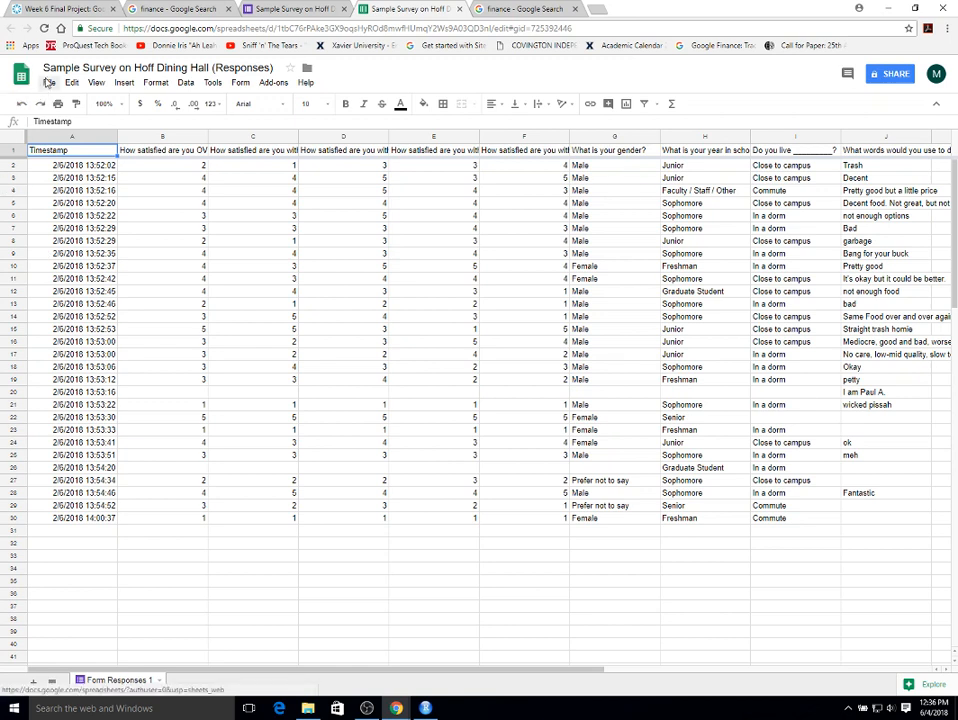
{"action": "left_click", "coordinate": [49, 82]}
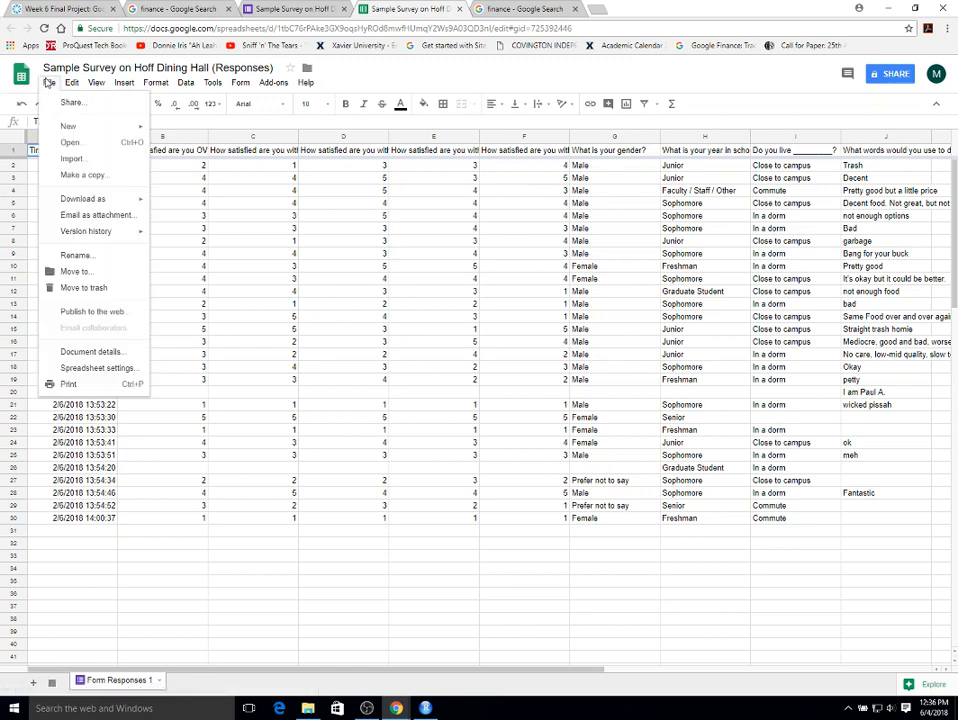
{"action": "mouse_move", "coordinate": [72, 202]}
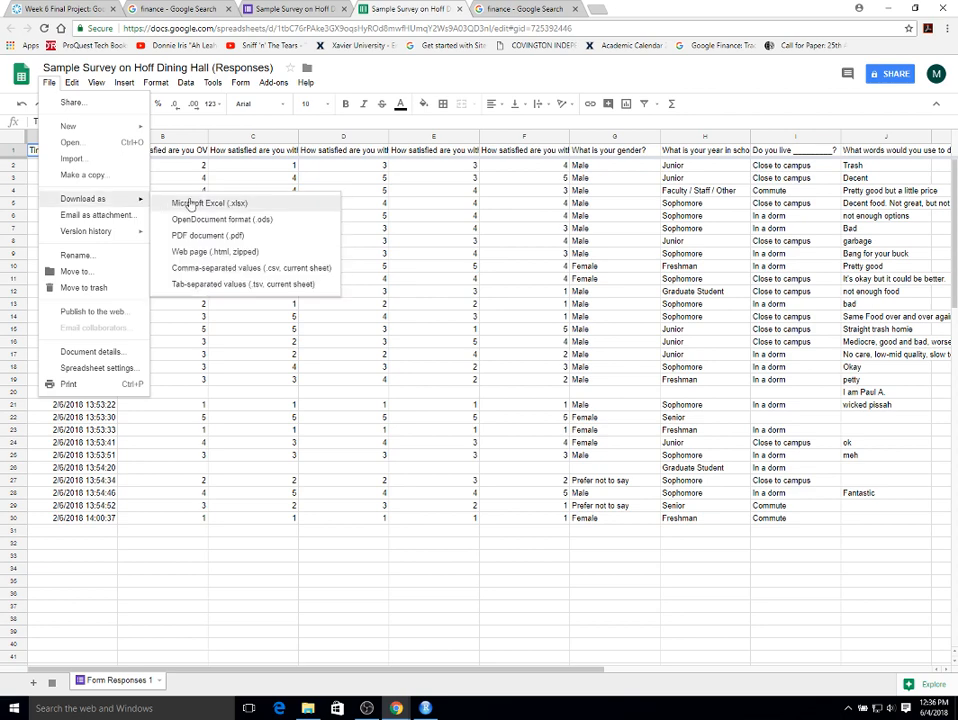
{"action": "left_click", "coordinate": [195, 203]}
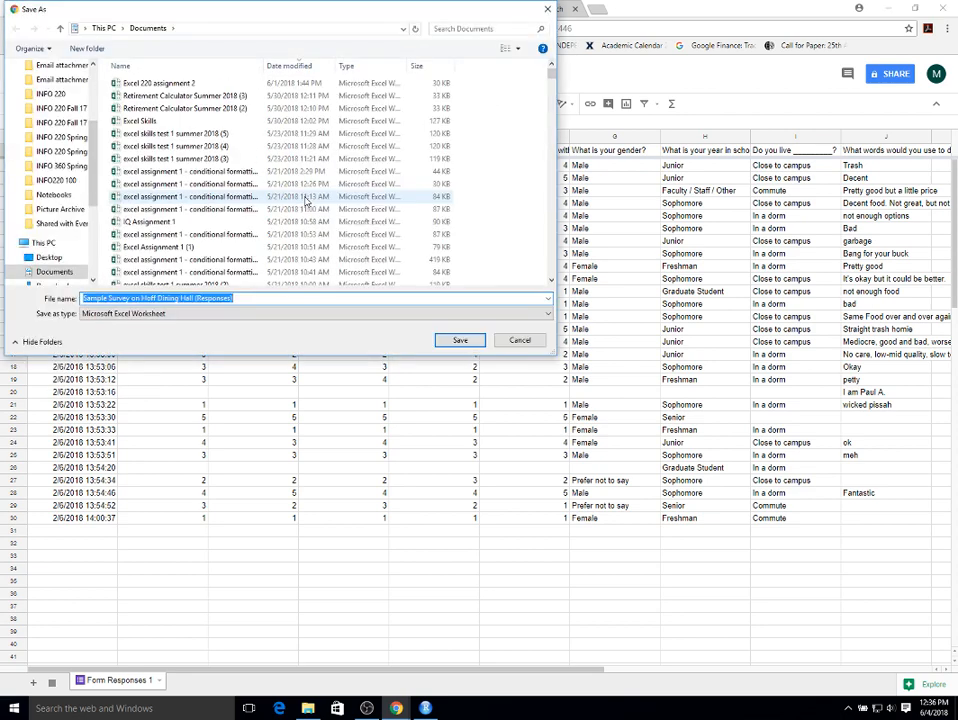
{"action": "left_click", "coordinate": [463, 344]}
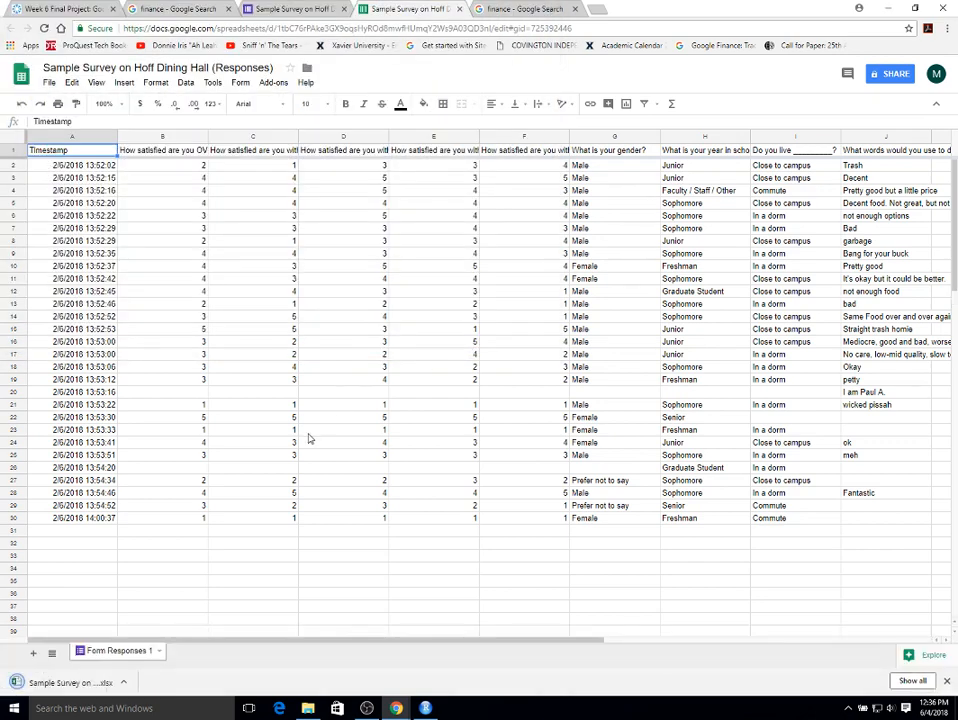
Open the downloaded responses workbook in Excel and enable editing.
{"action": "left_click", "coordinate": [46, 687]}
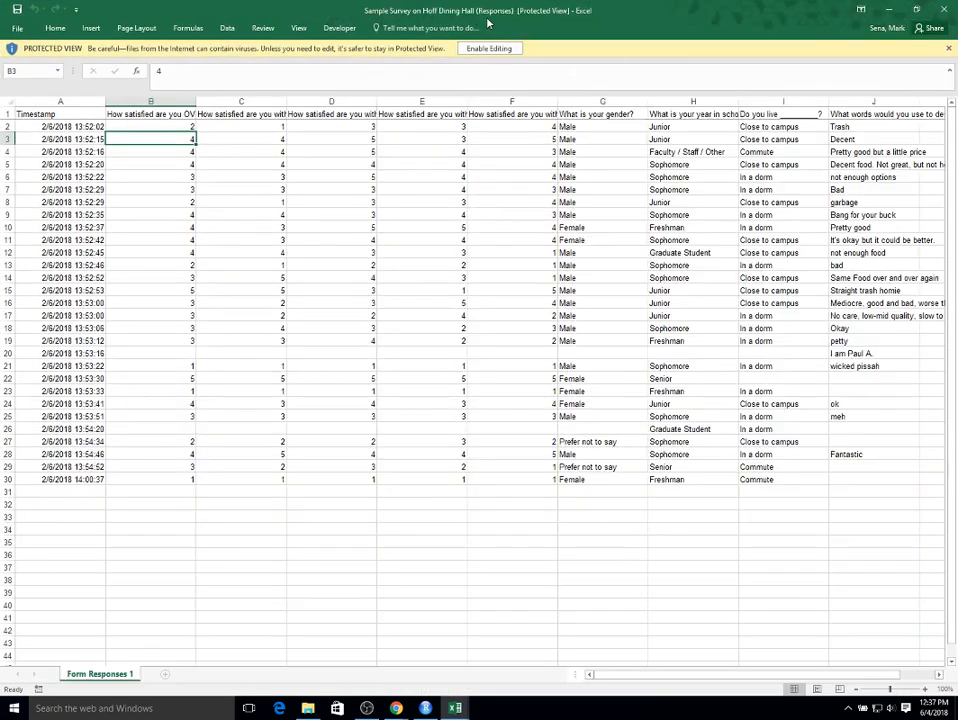
{"action": "left_click", "coordinate": [489, 46]}
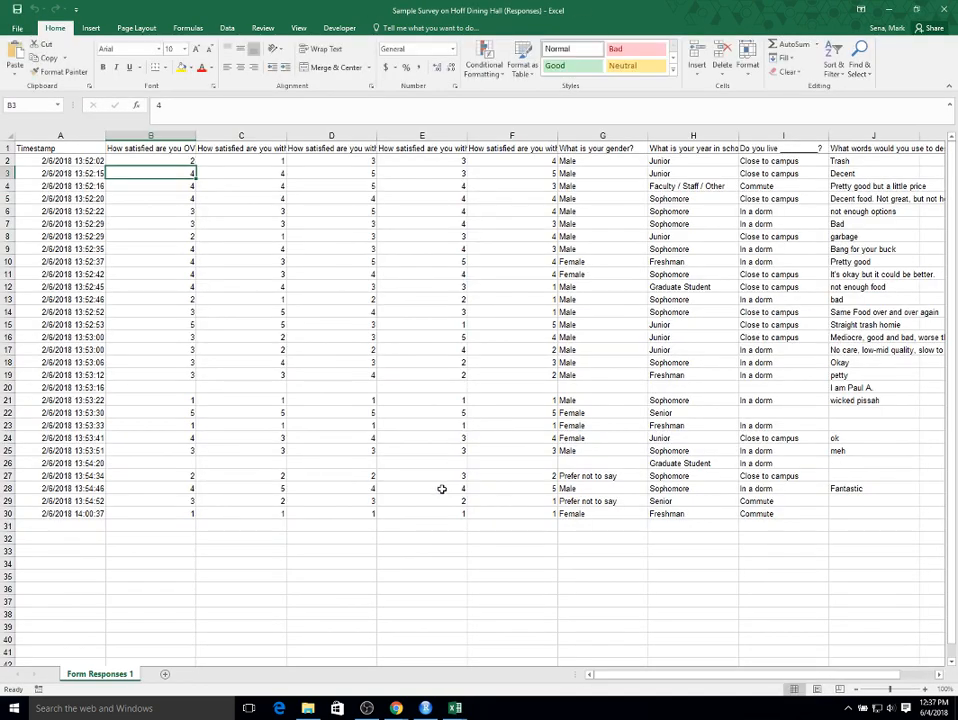
Read through the full question text of the column headings in row 1, starting from the Timestamp column.
{"action": "left_click", "coordinate": [69, 150]}
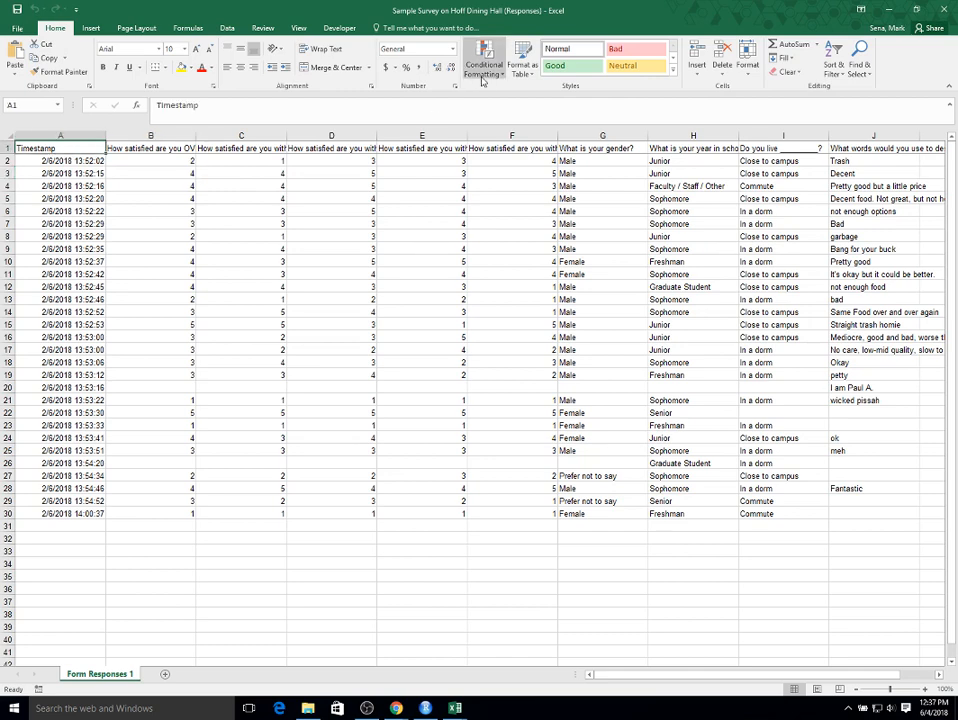
{"action": "key", "text": "Right"}
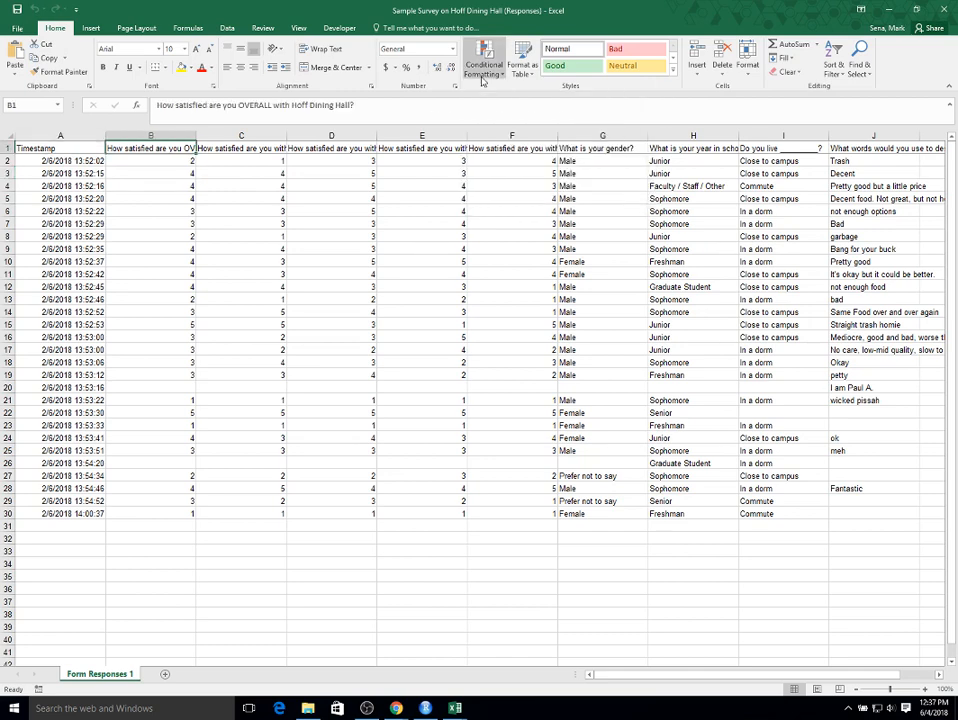
{"action": "key", "text": "Right"}
{"action": "key", "text": "Right"}
{"action": "key", "text": "Right"}
{"action": "key", "text": "Right"}
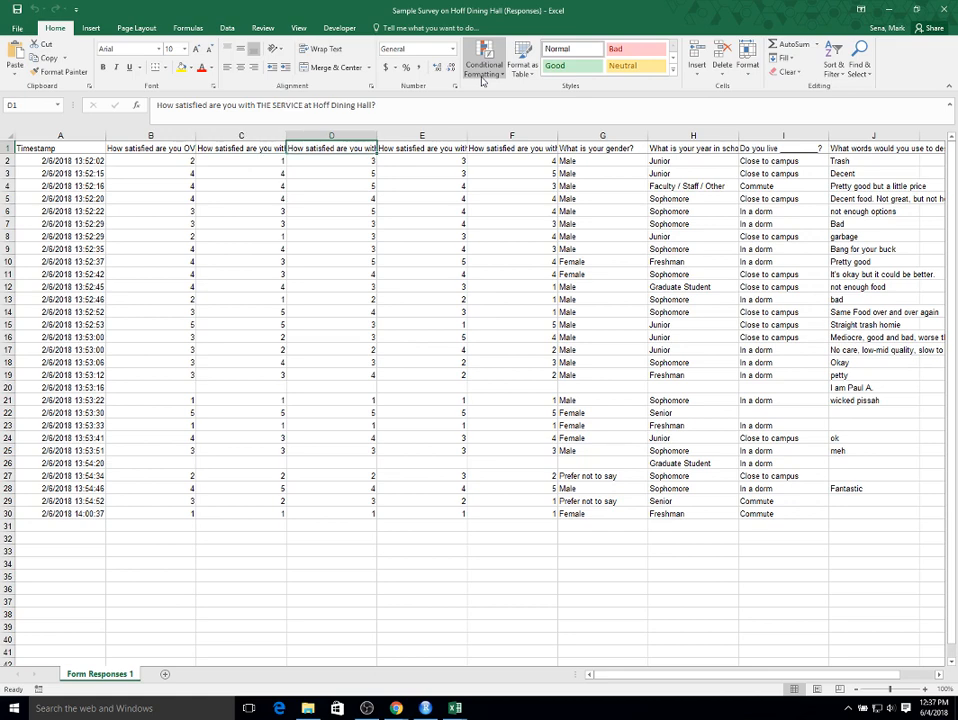
{"action": "key", "text": "Right"}
{"action": "key", "text": "Right"}
{"action": "key", "text": "Right"}
{"action": "key", "text": "Right"}
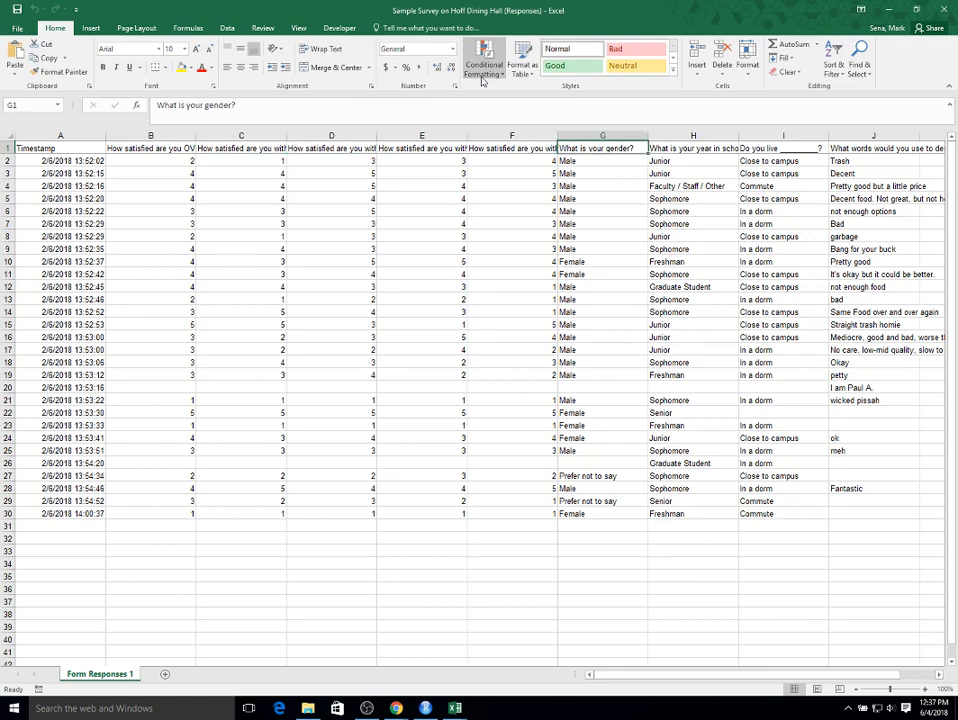
{"action": "key", "text": "Left"}
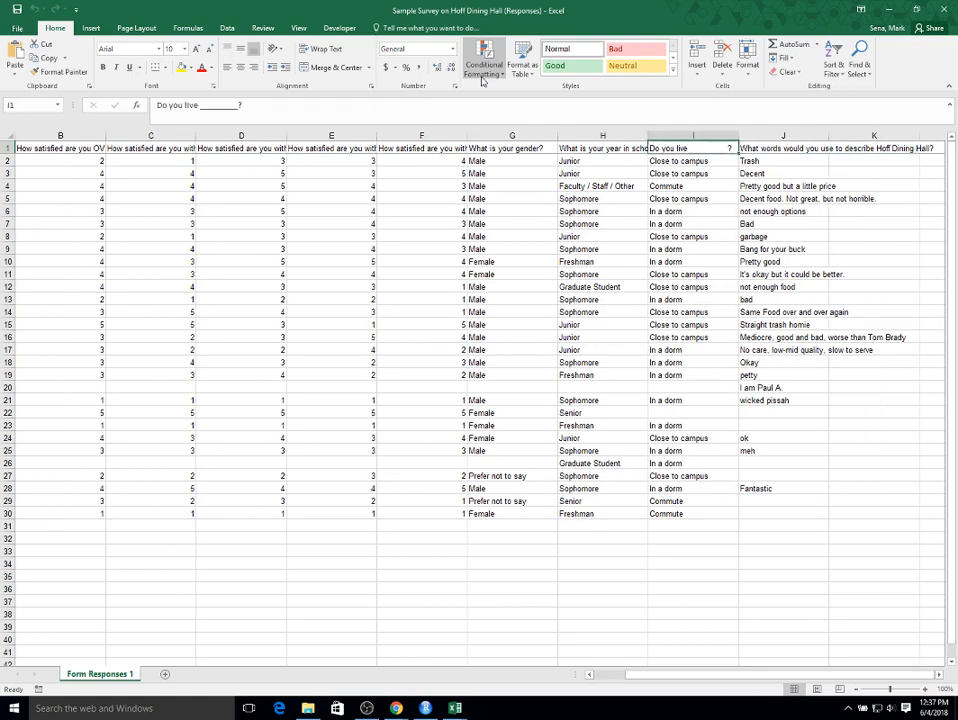
{"action": "key", "text": "ctrl+Home"}
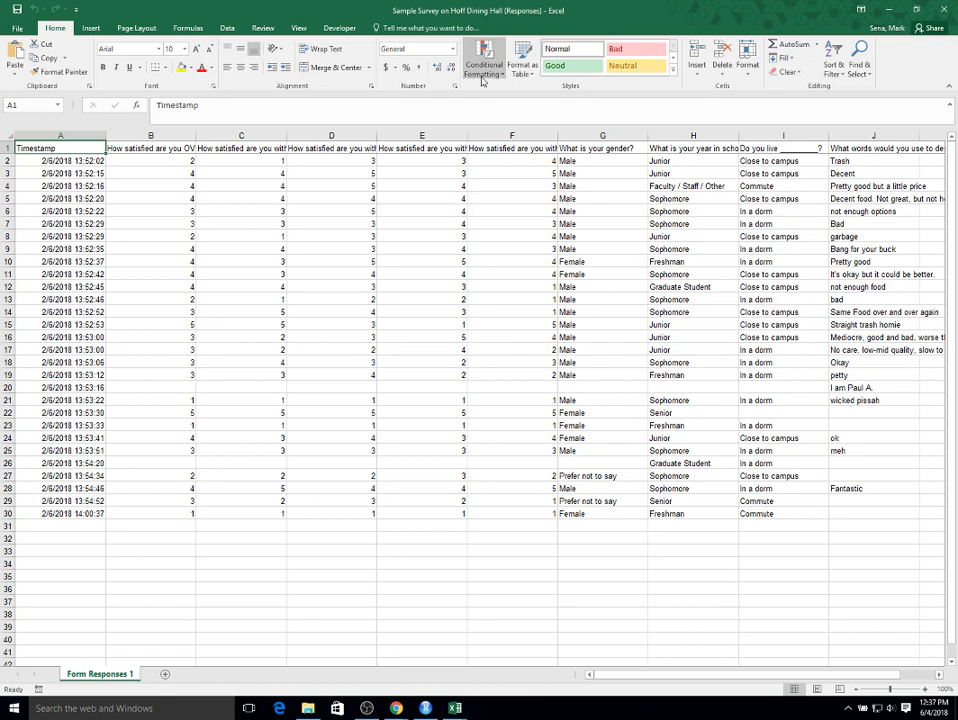
Replace the overall satisfaction question in B1 with the heading Overall Satisfaction.
{"action": "key", "text": "Right"}
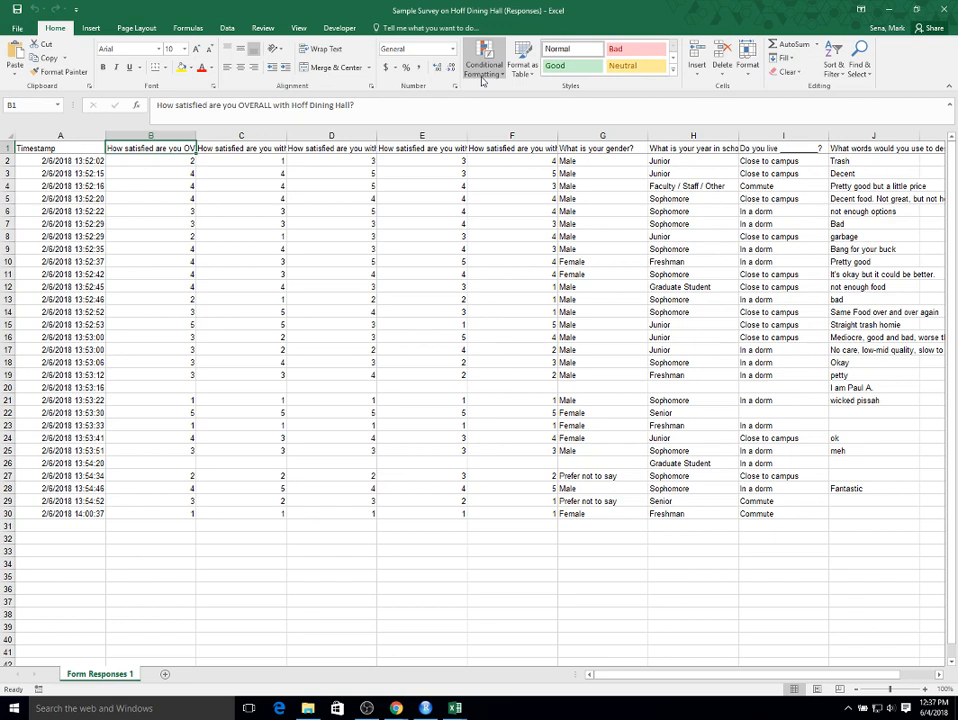
{"action": "type", "text": "o"}
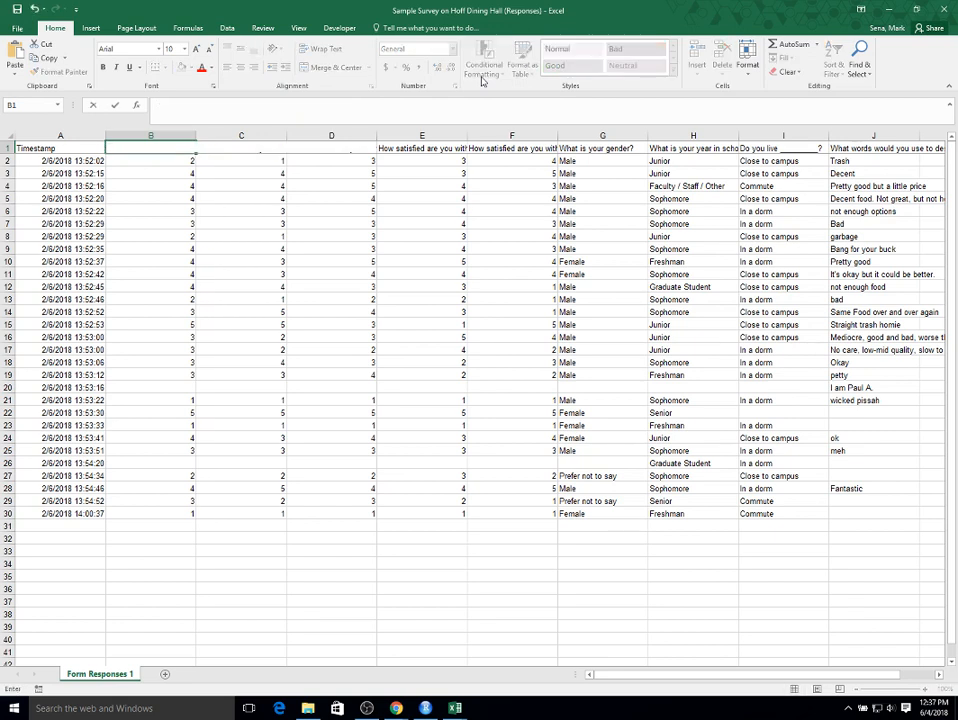
{"action": "type", "text": "Overall Satisfaction"}
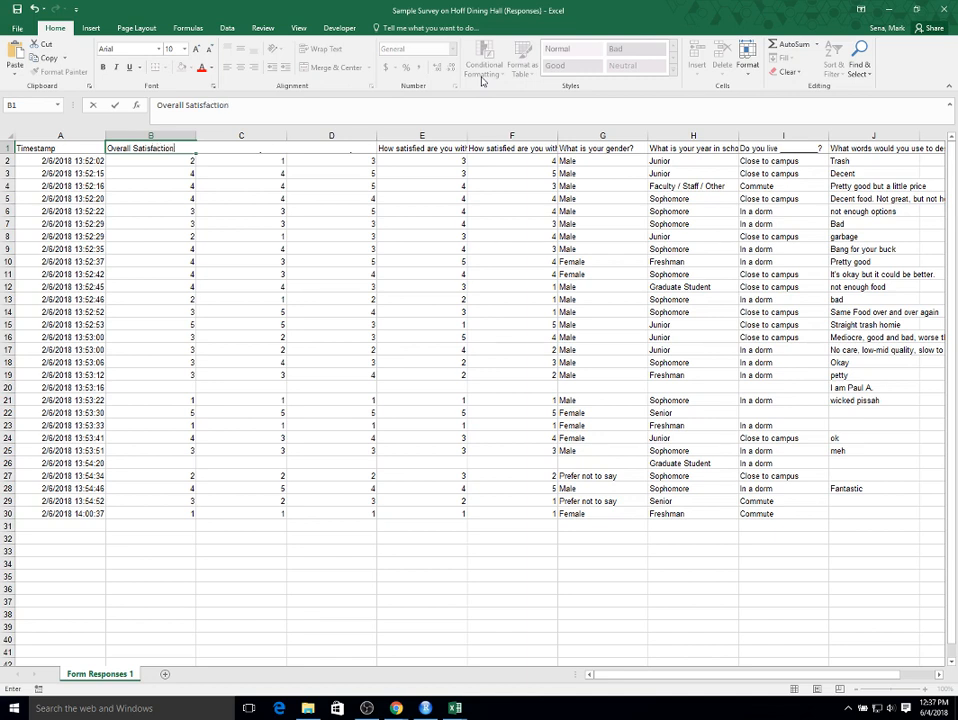
{"action": "key", "text": "Tab"}
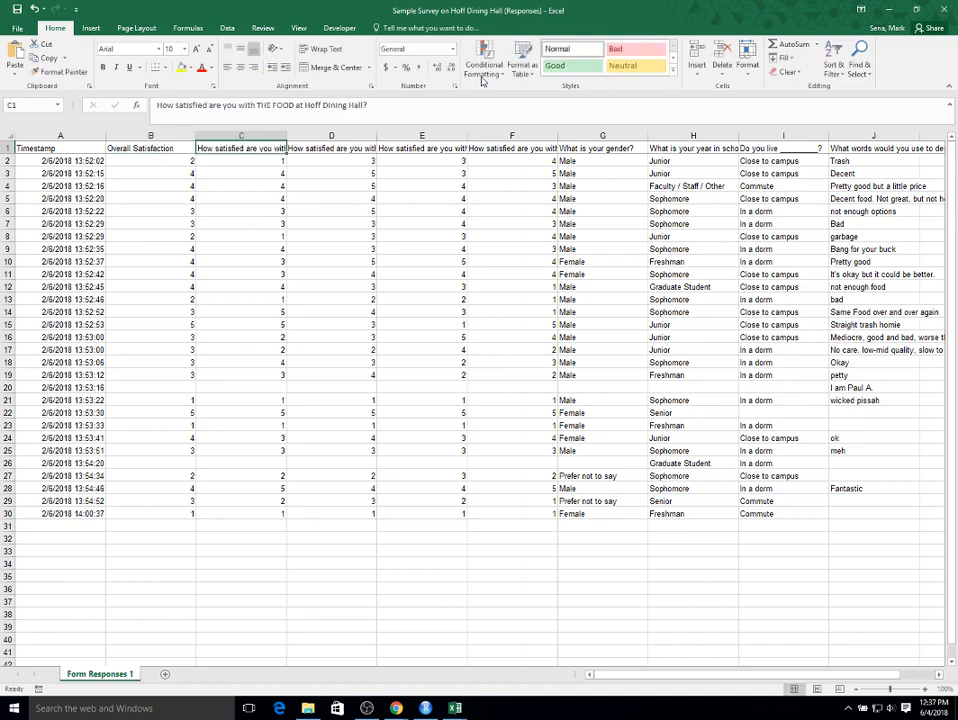
Shorten the food and service question headings in C1 and D1 to Food Quality and Service Quality.
{"action": "type", "text": "Food"}
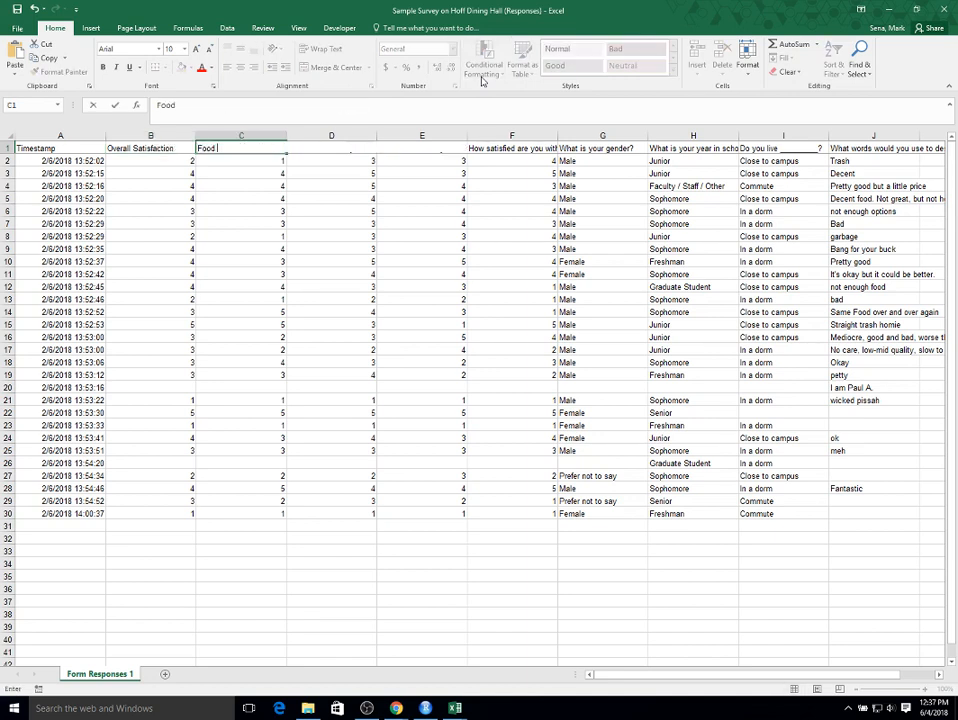
{"action": "type", "text": " Quality"}
{"action": "key", "text": "Tab"}
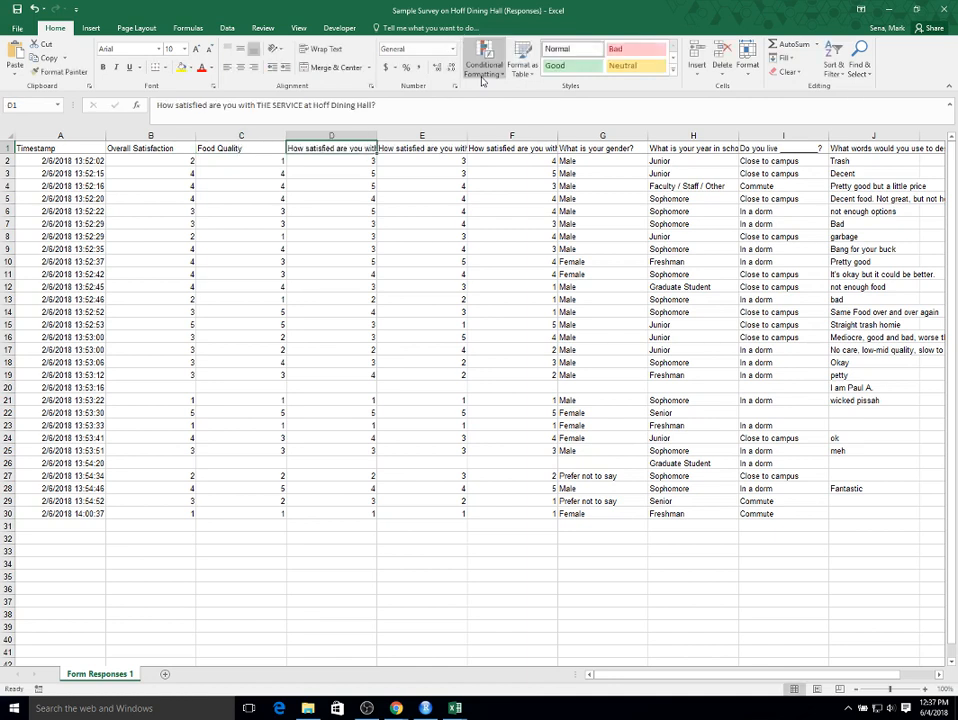
{"action": "type", "text": "Ser"}
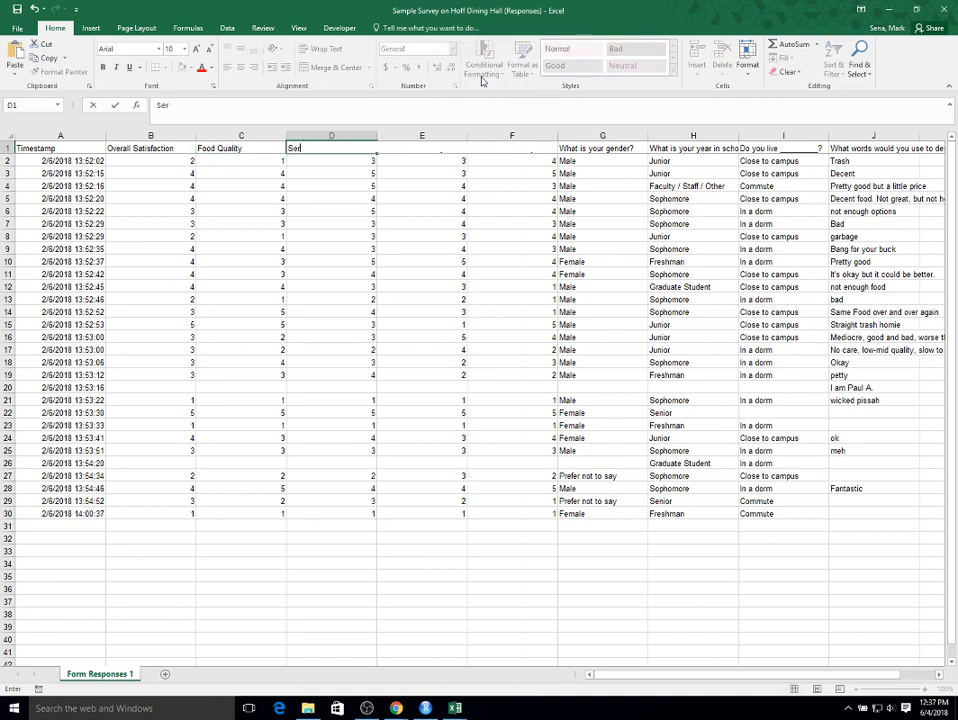
{"action": "type", "text": "vice Quality"}
{"action": "key", "text": "Tab"}
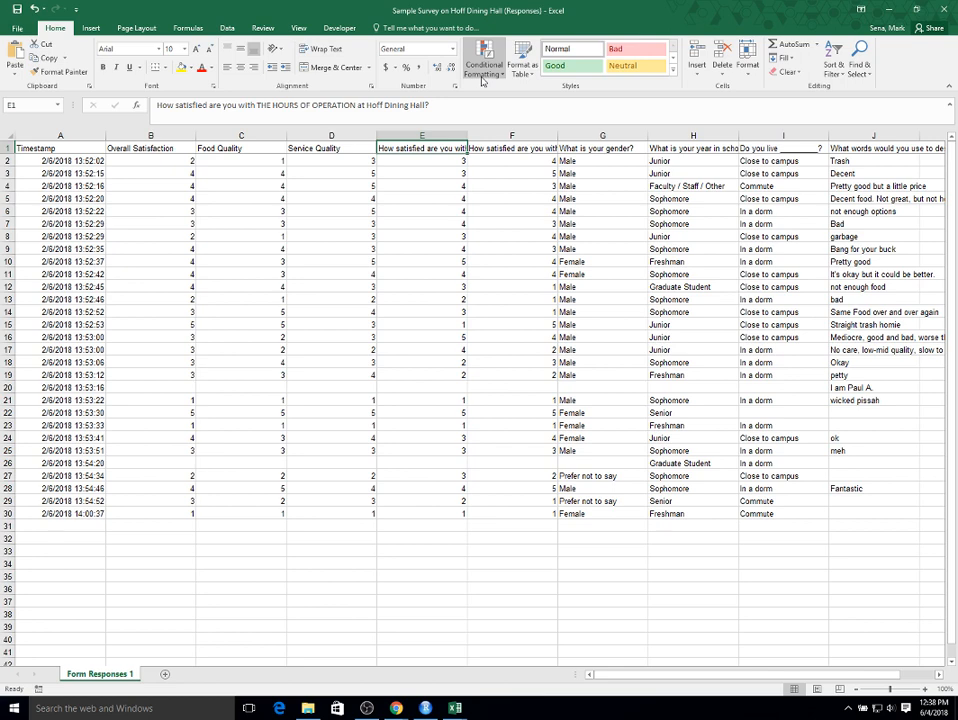
Rename the hours of operation heading in E1 to Hours and the value heading in F1 to Cost.
{"action": "type", "text": "Hours"}
{"action": "key", "text": "Tab"}
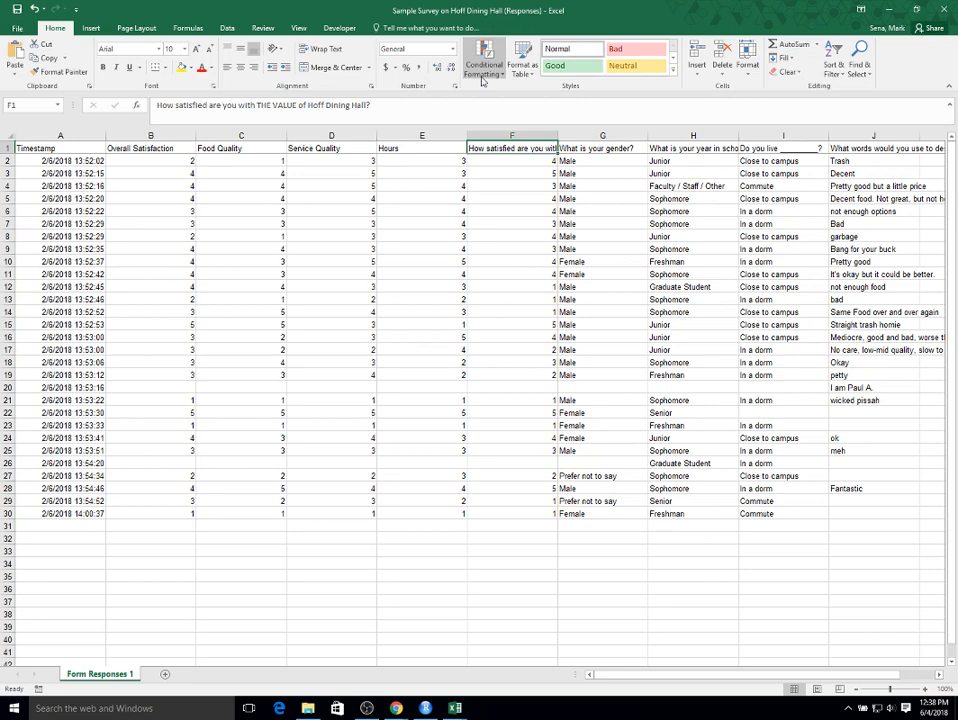
{"action": "type", "text": "Cost"}
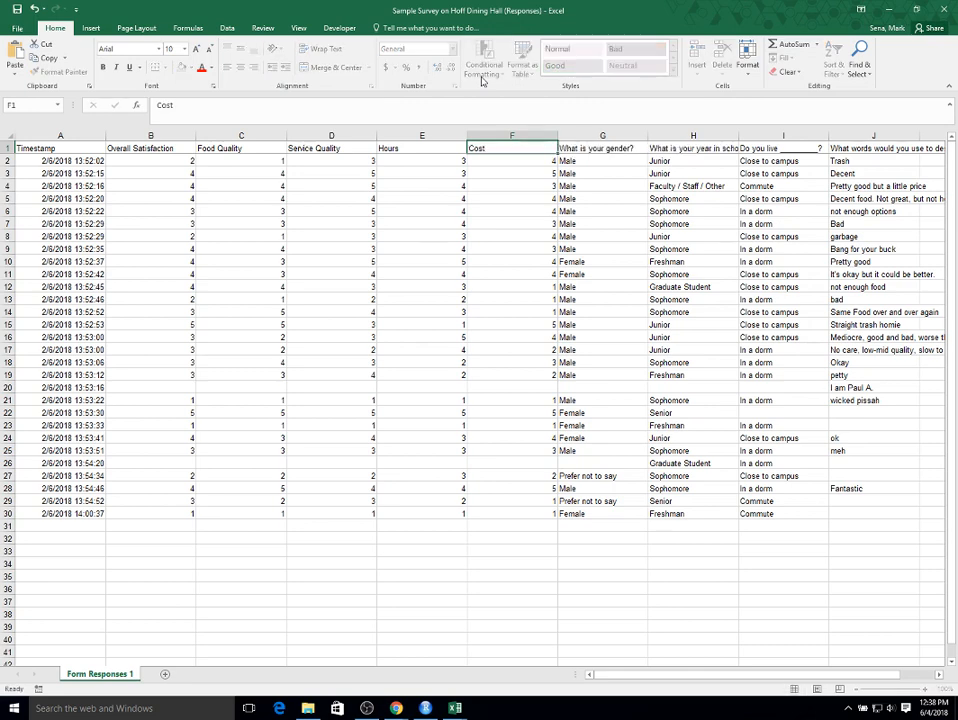
{"action": "key", "text": "Tab"}
Replace the remaining question headings in G1 through J1 with Gender, Year, Campus and Comment.
{"action": "type", "text": "Gender"}
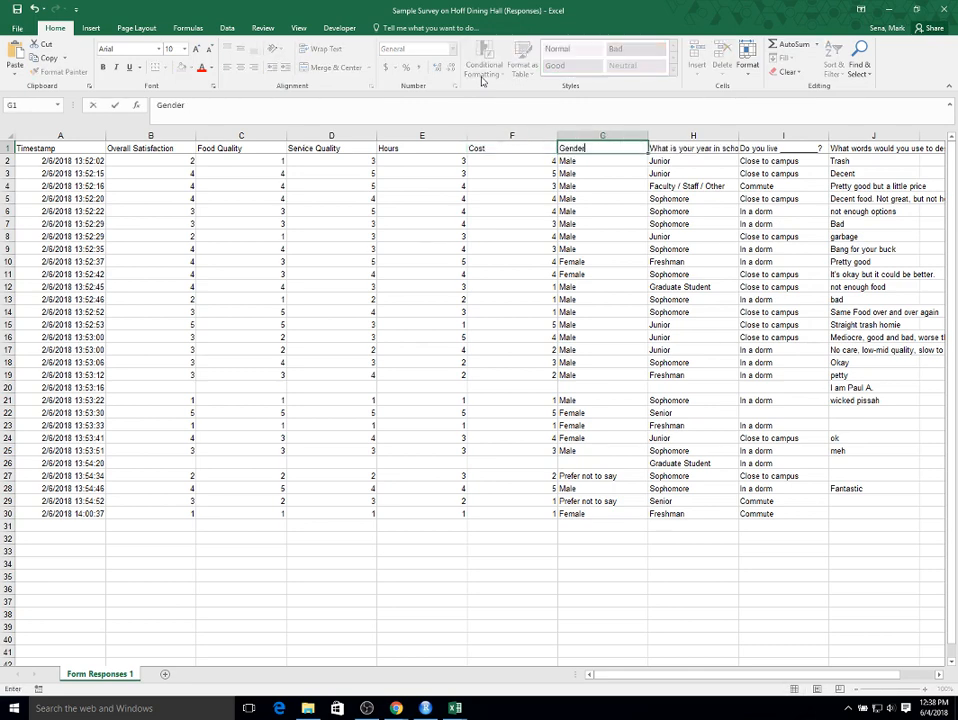
{"action": "key", "text": "Tab"}
{"action": "type", "text": "Year"}
{"action": "key", "text": "Tab"}
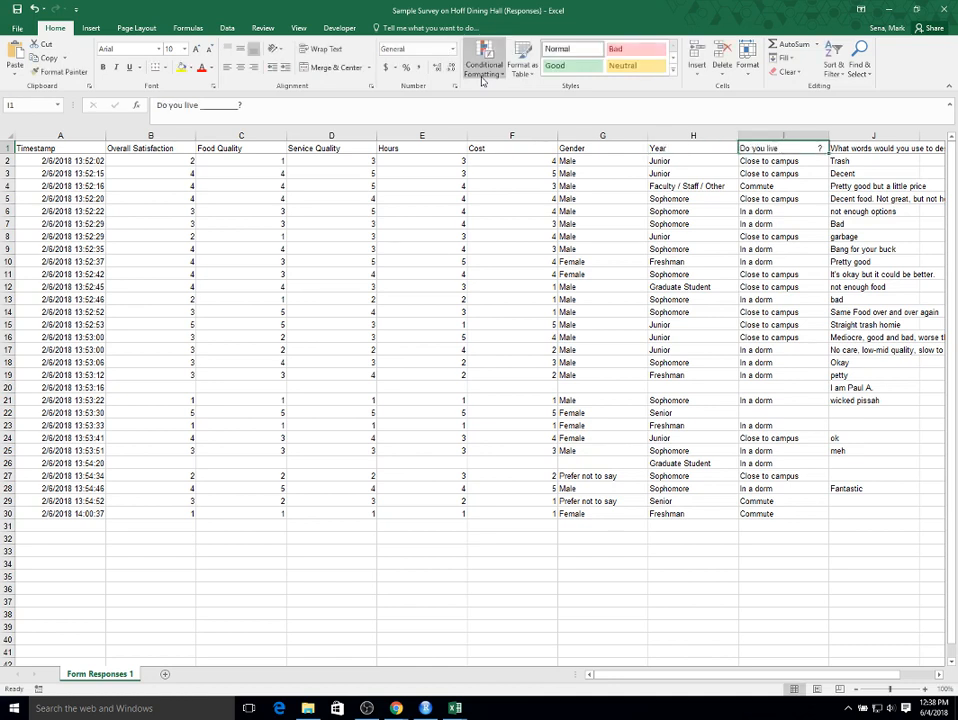
{"action": "type", "text": "Campus"}
{"action": "key", "text": "Tab"}
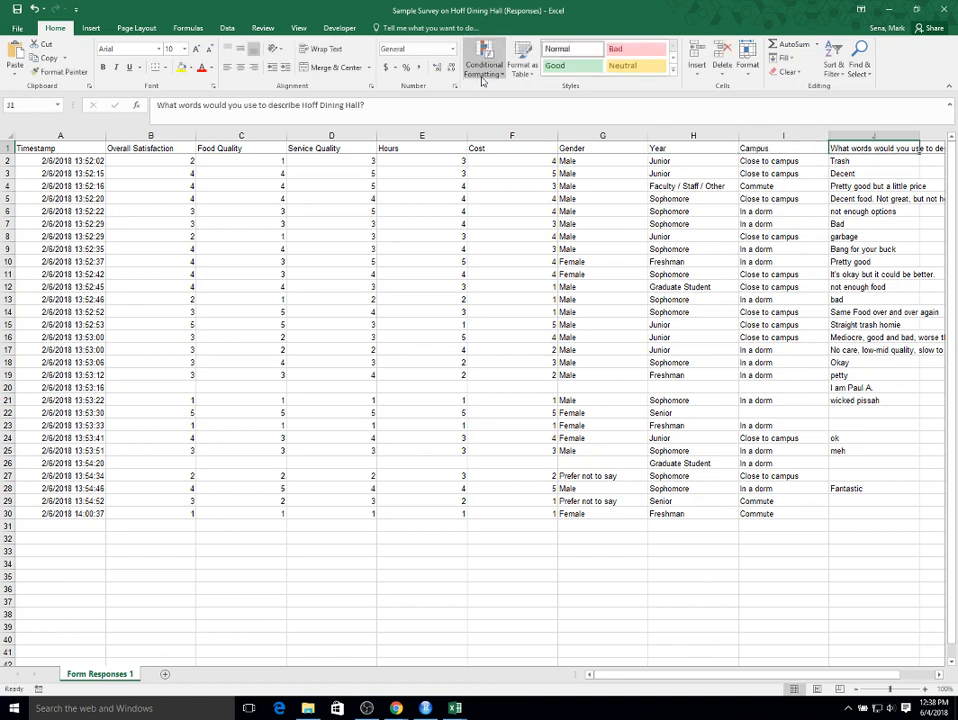
{"action": "type", "text": "Comment"}
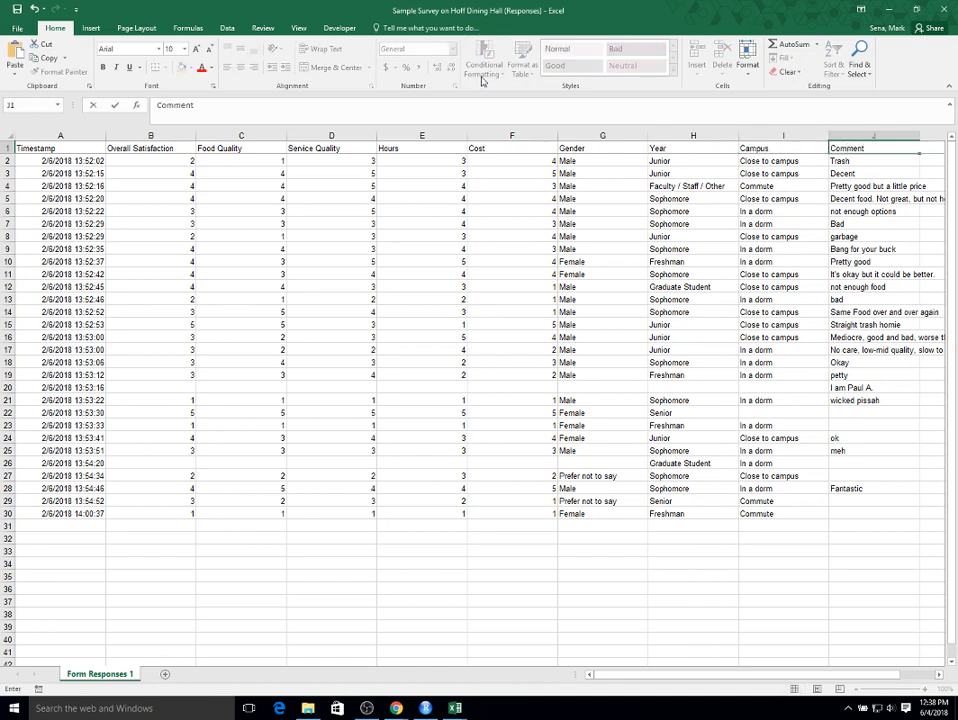
Create a PivotTable on a new worksheet from the survey responses in A1:J30.
{"action": "left_click", "coordinate": [375, 424]}
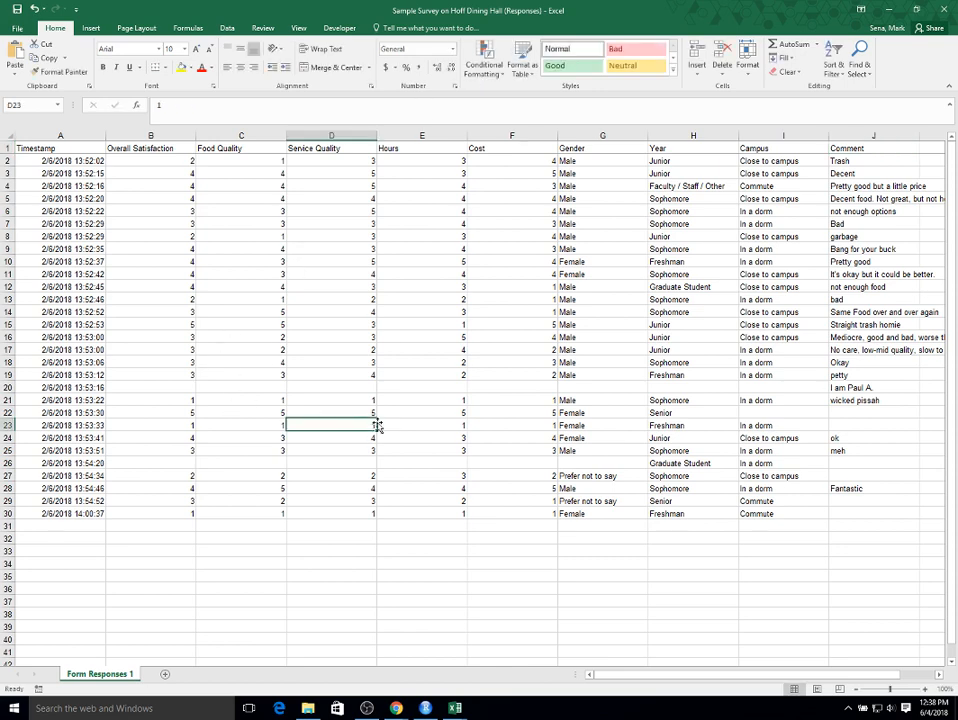
{"action": "scroll", "coordinate": [377, 424], "scroll_direction": "up", "scroll_amount": 3}
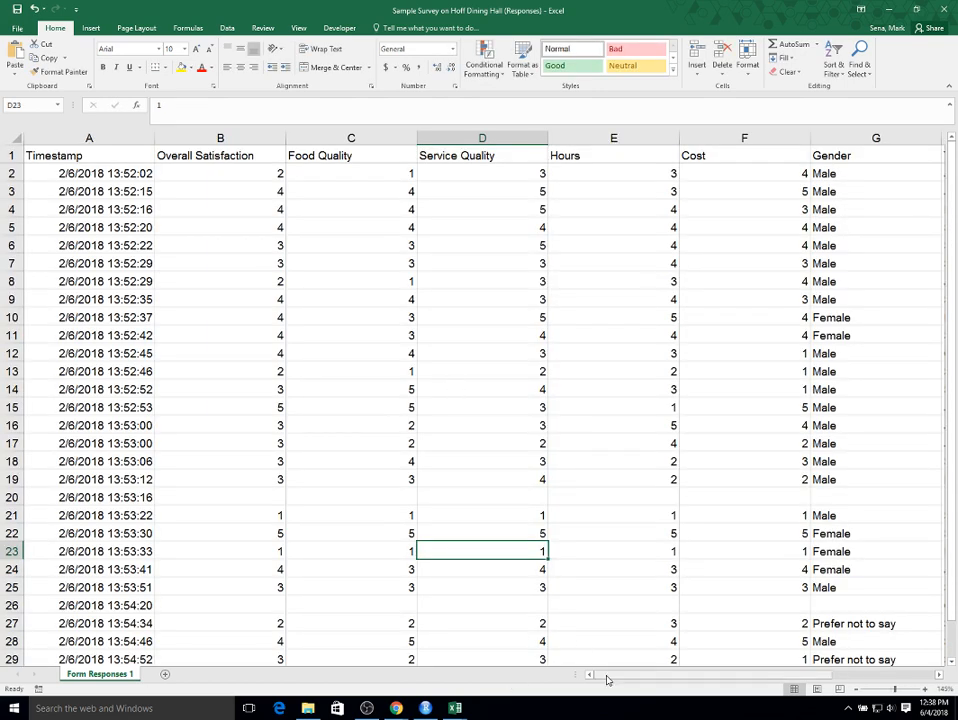
{"action": "left_click_drag", "start_coordinate": [607, 680], "coordinate": [573, 678]}
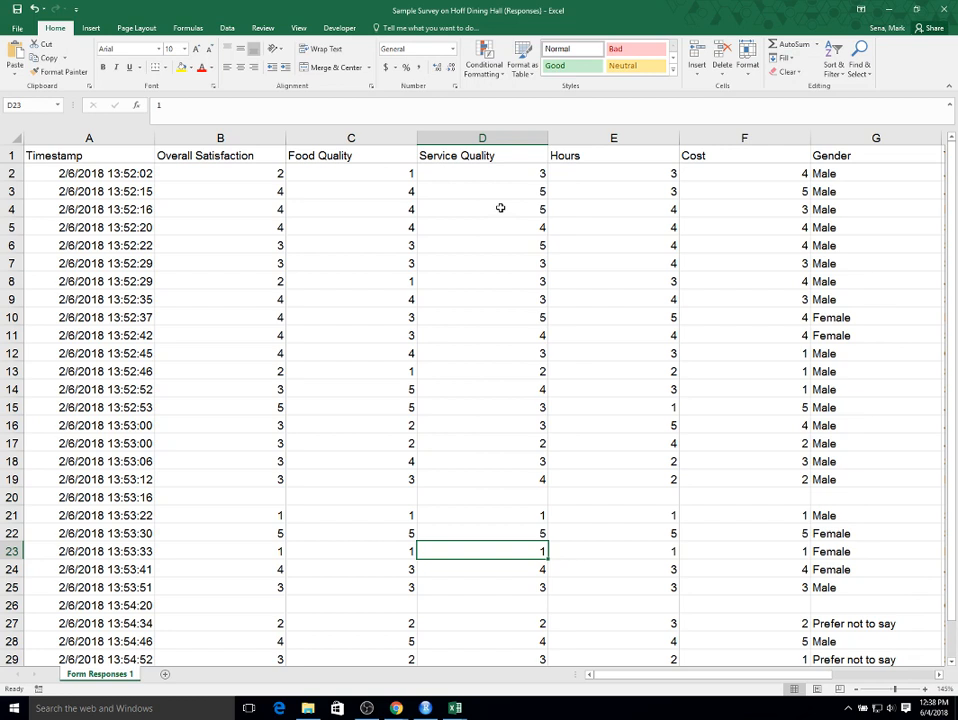
{"action": "left_click", "coordinate": [479, 205]}
{"action": "left_click", "coordinate": [242, 174]}
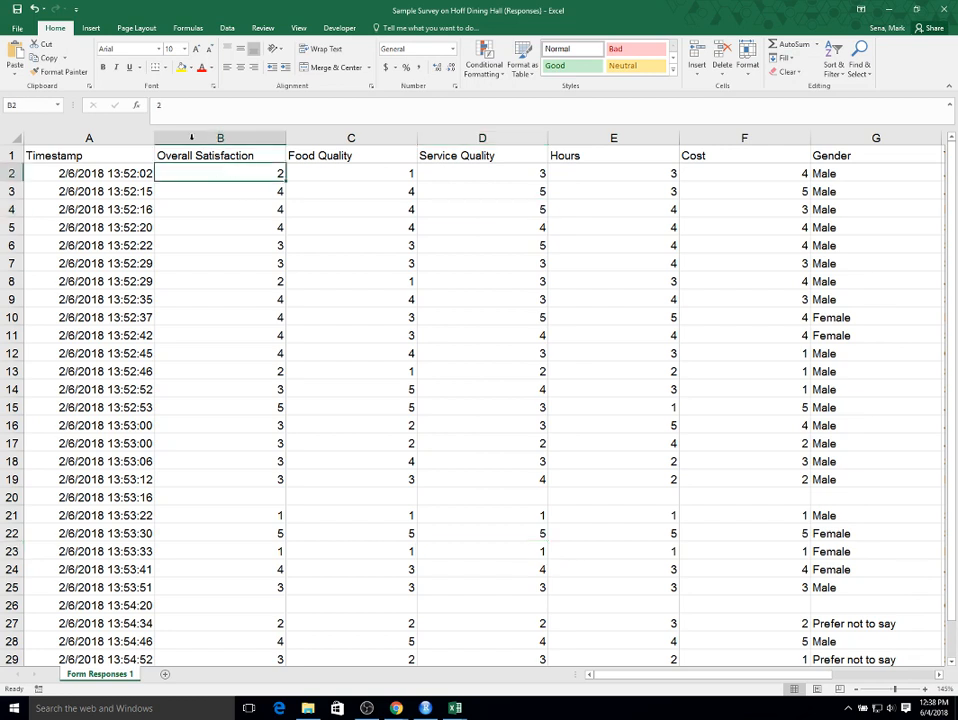
{"action": "left_click", "coordinate": [89, 29]}
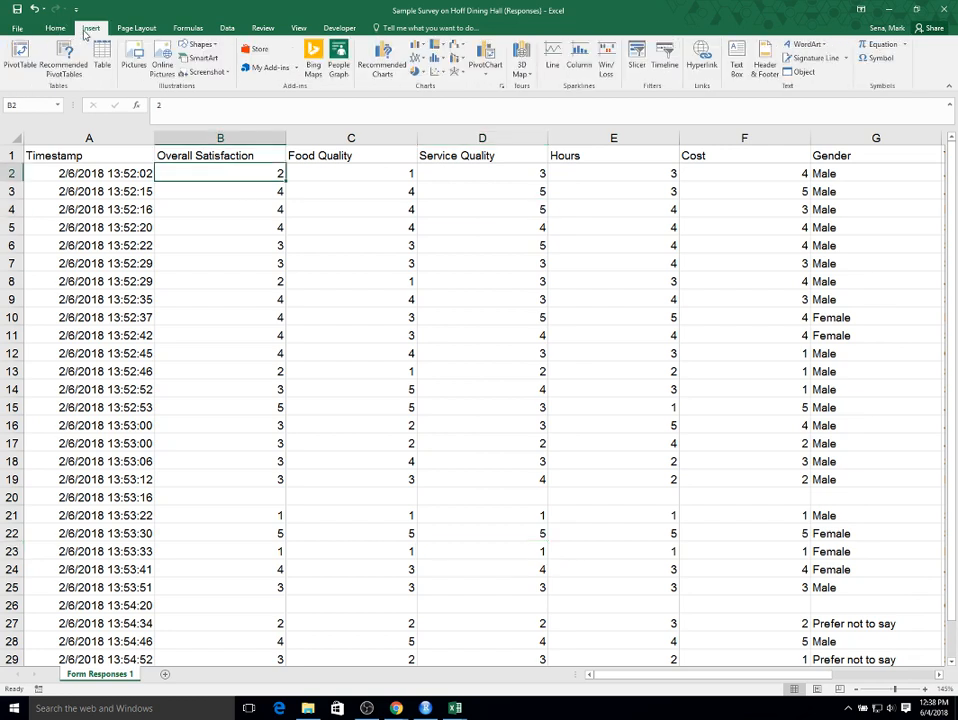
{"action": "left_click", "coordinate": [12, 58]}
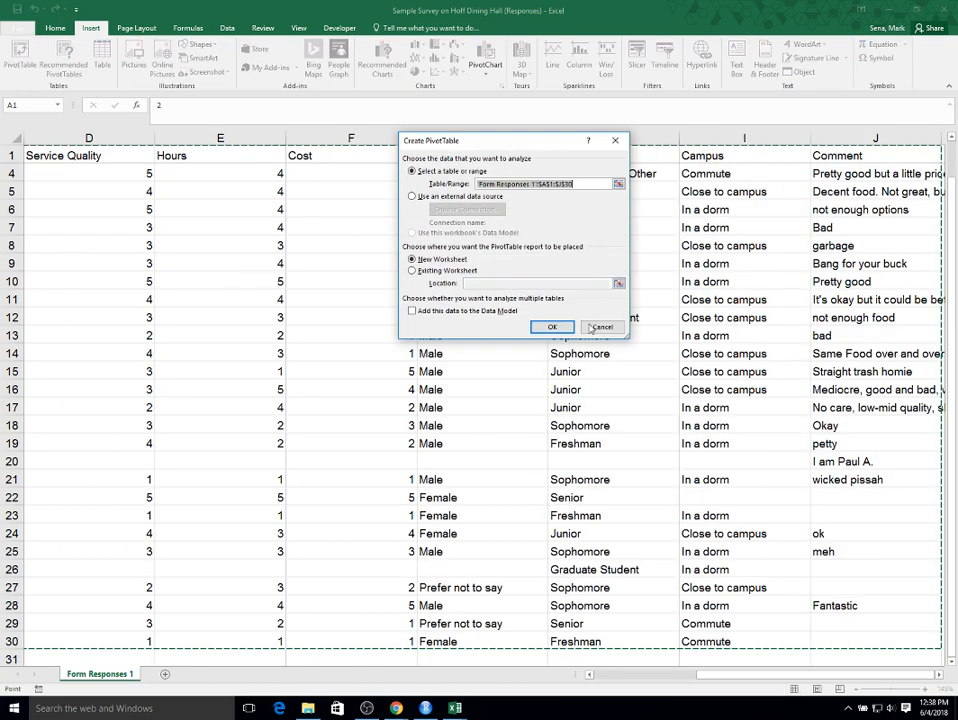
{"action": "left_click", "coordinate": [541, 329]}
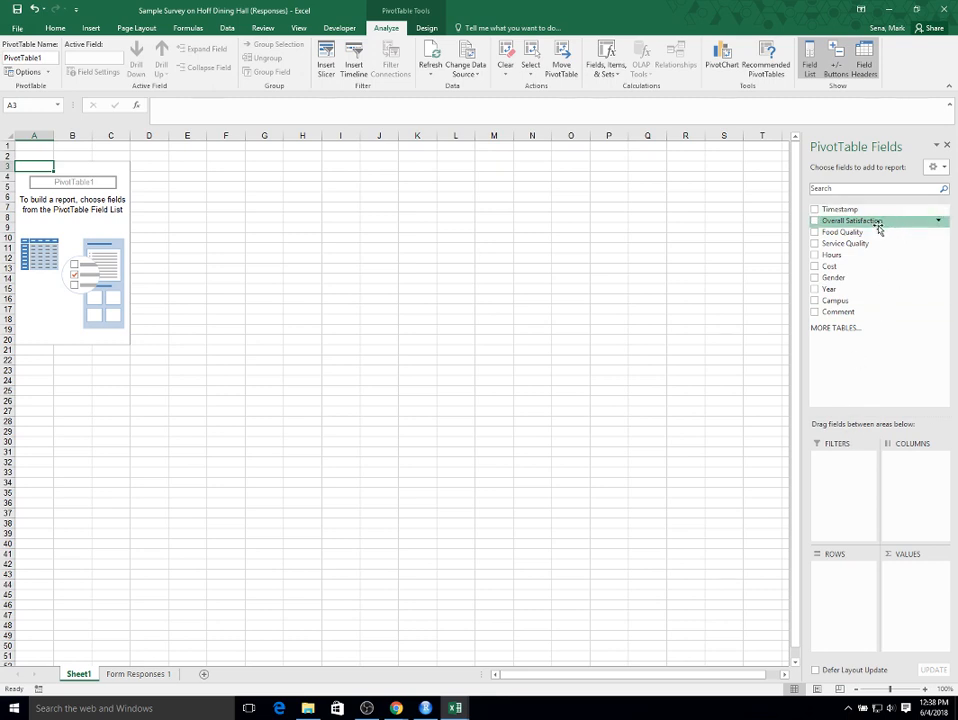
Add Overall Satisfaction to the PivotTable values and summarize it by Average.
{"action": "left_click_drag", "start_coordinate": [878, 230], "coordinate": [921, 573]}
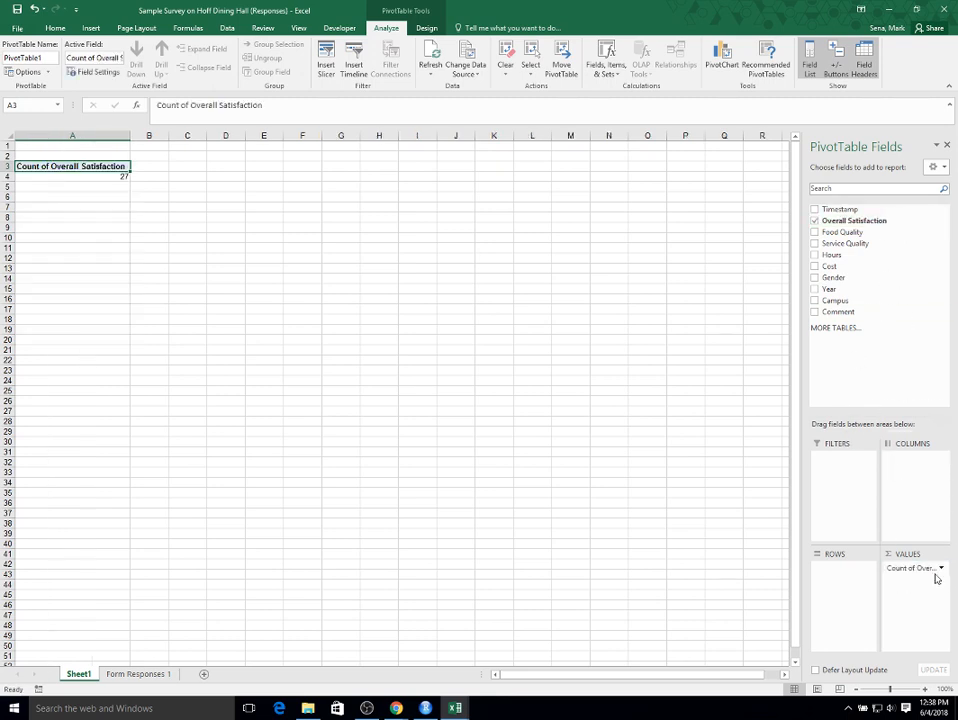
{"action": "left_click", "coordinate": [942, 568]}
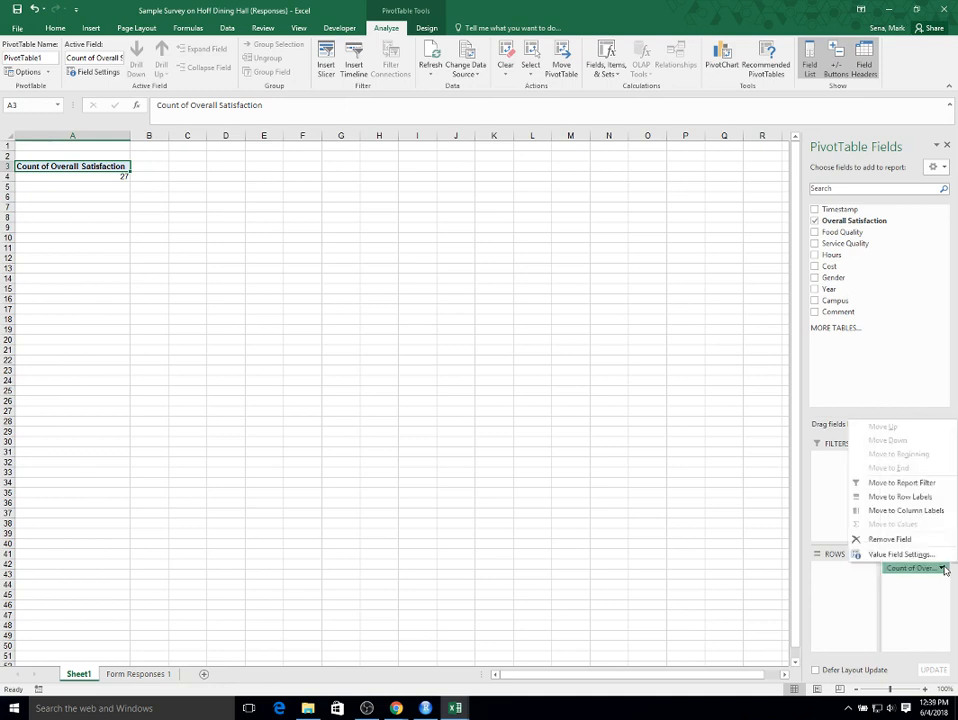
{"action": "left_click", "coordinate": [928, 559]}
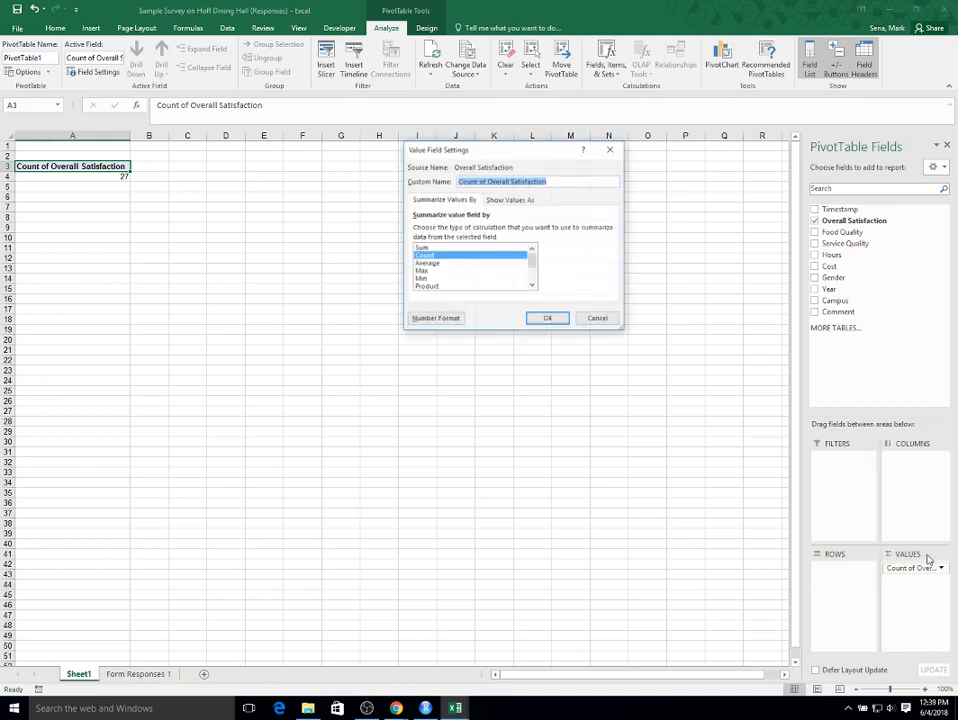
{"action": "left_click", "coordinate": [425, 263]}
{"action": "left_click", "coordinate": [552, 320]}
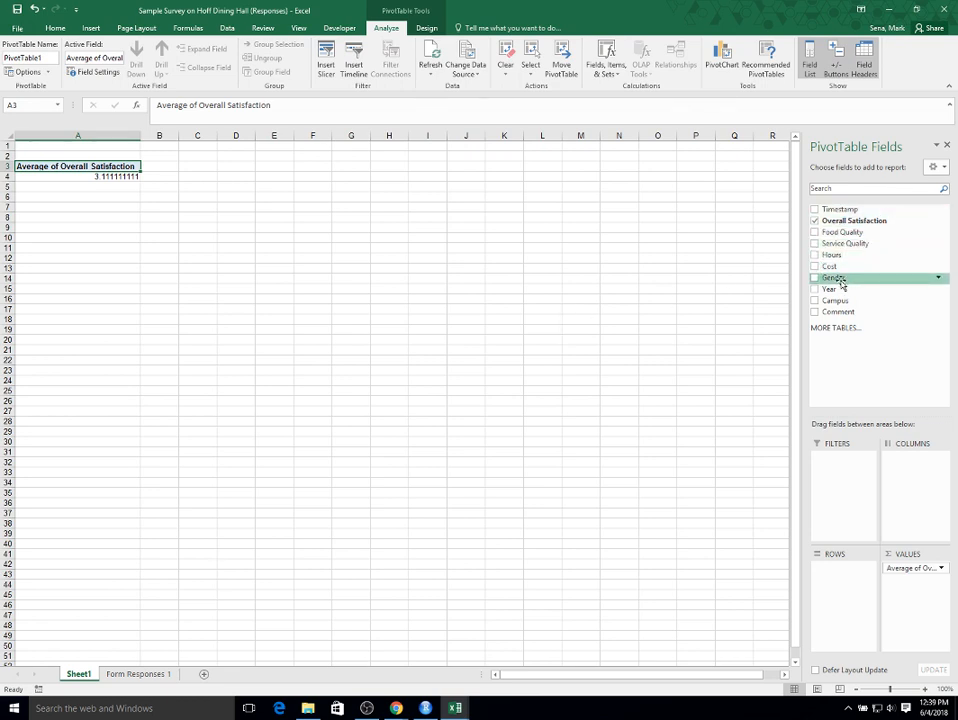
Add Gender as the PivotTable's row field and rename its column headings Gender and Avg Satisfaction.
{"action": "left_click_drag", "start_coordinate": [840, 283], "coordinate": [836, 588]}
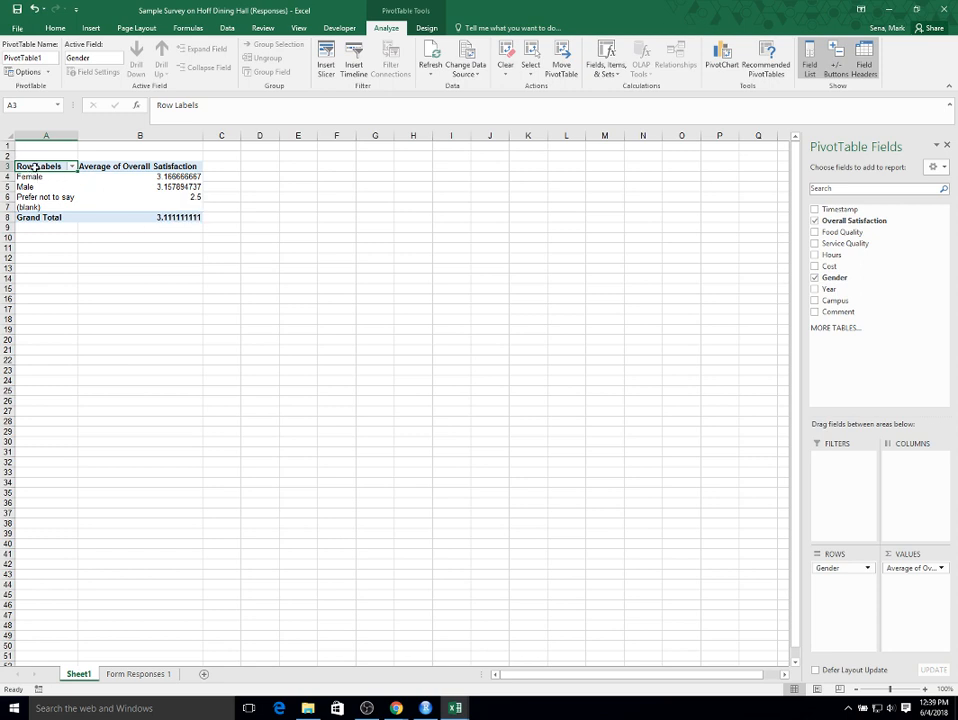
{"action": "type", "text": "Gender"}
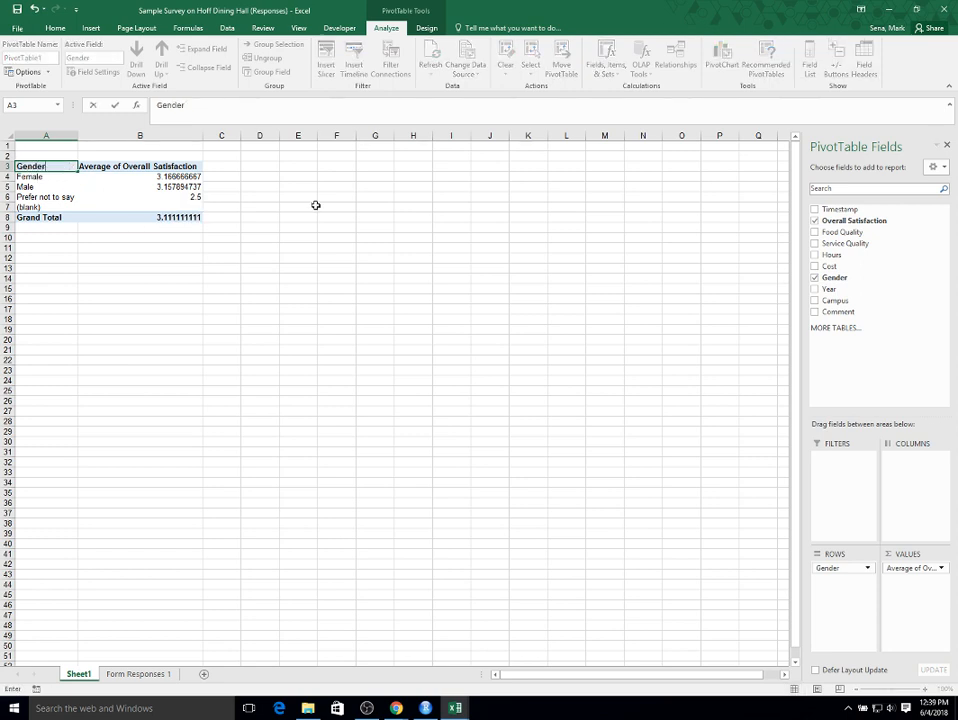
{"action": "key", "text": "Tab"}
{"action": "type", "text": "A"}
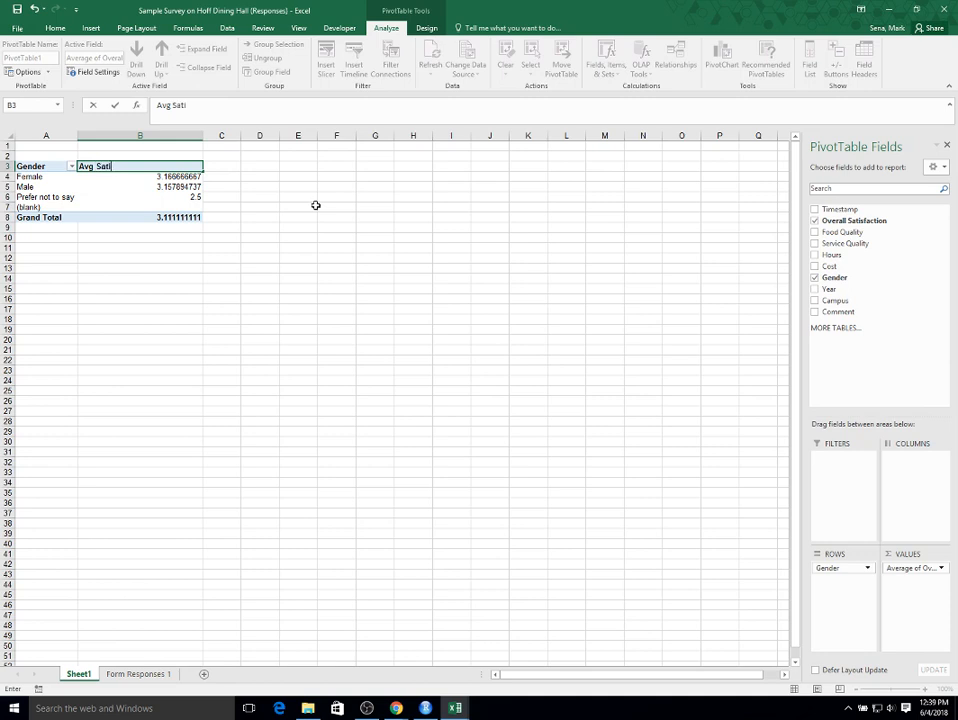
{"action": "type", "text": "vg Satisfaction"}
Format the average satisfaction values in B4:B8 in comma style with two decimals and fit column B to its contents.
{"action": "left_click_drag", "start_coordinate": [165, 176], "coordinate": [165, 216]}
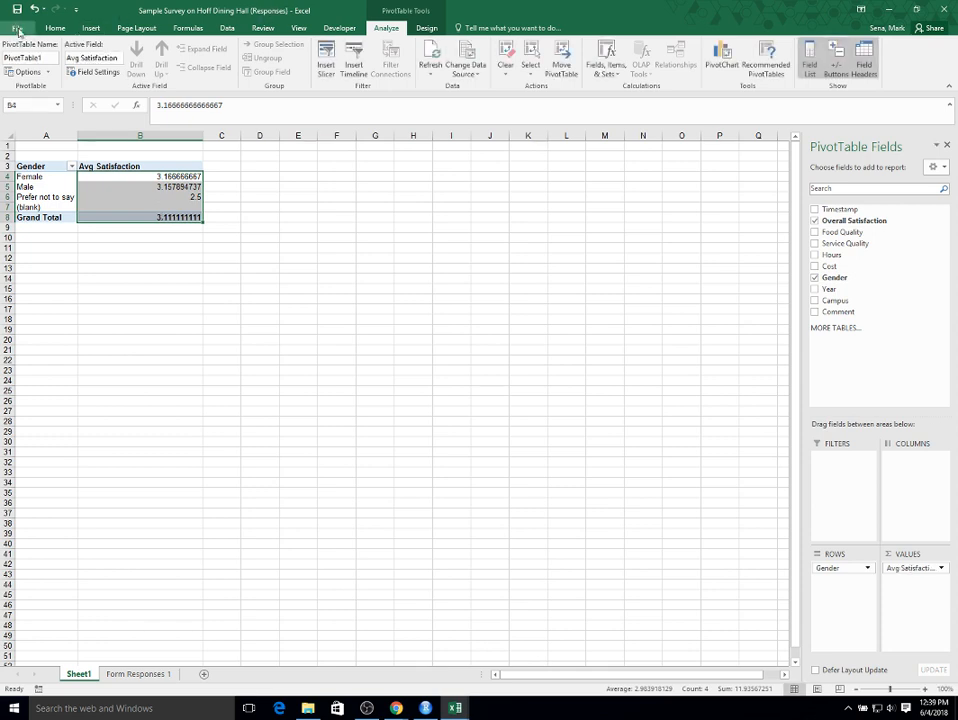
{"action": "left_click", "coordinate": [55, 28]}
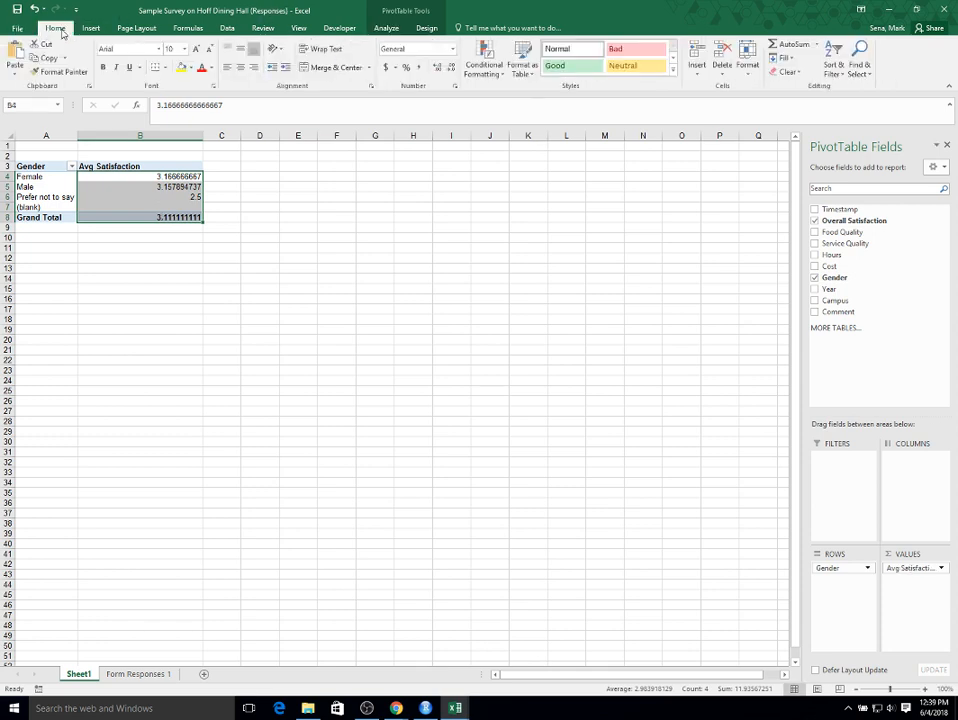
{"action": "left_click", "coordinate": [421, 68]}
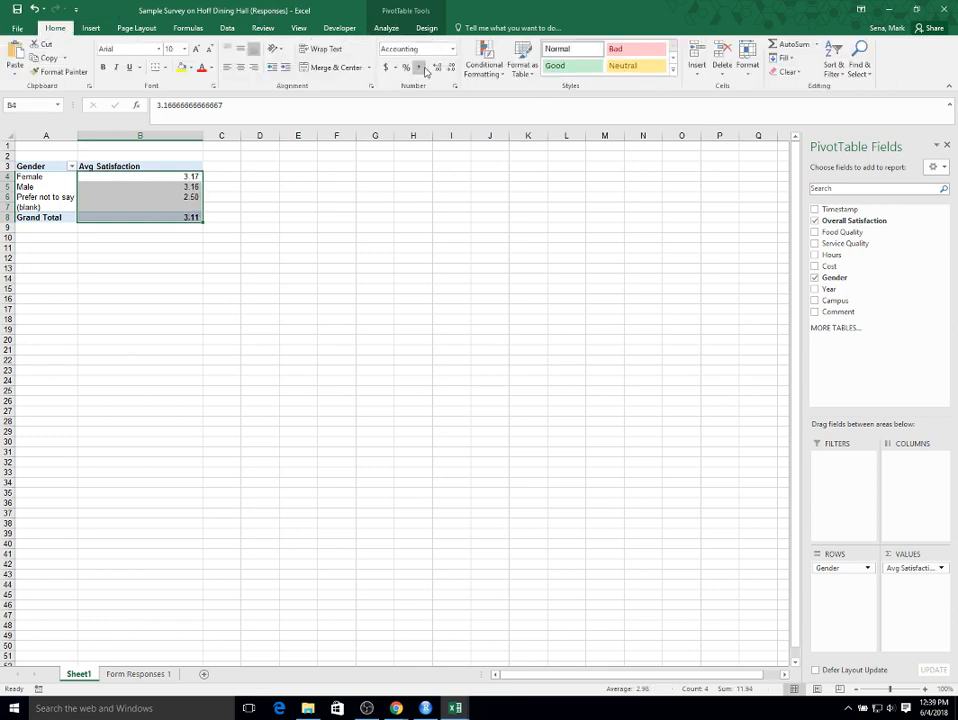
{"action": "double_click", "coordinate": [205, 135]}
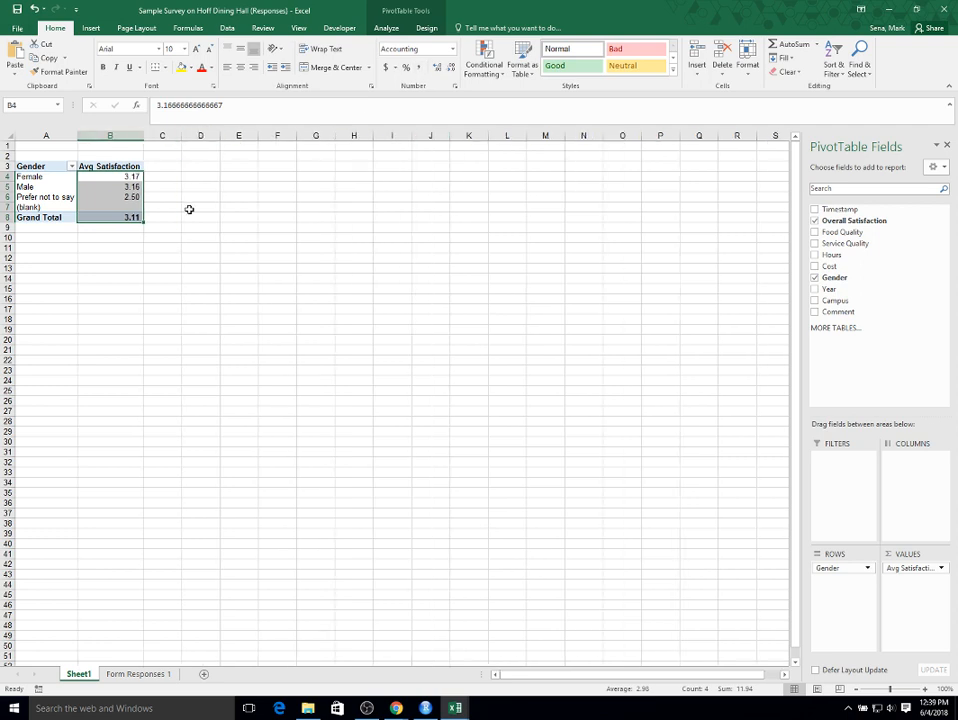
Rename the PivotTable worksheet Satisfaction by Gender.
{"action": "double_click", "coordinate": [75, 674]}
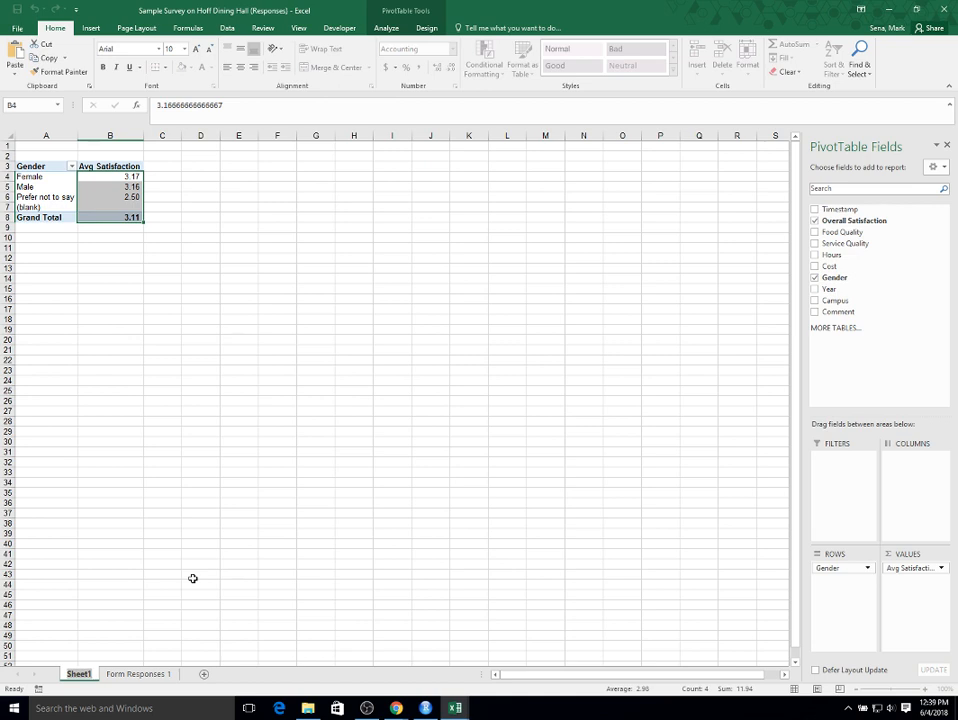
{"action": "type", "text": "Satisf"}
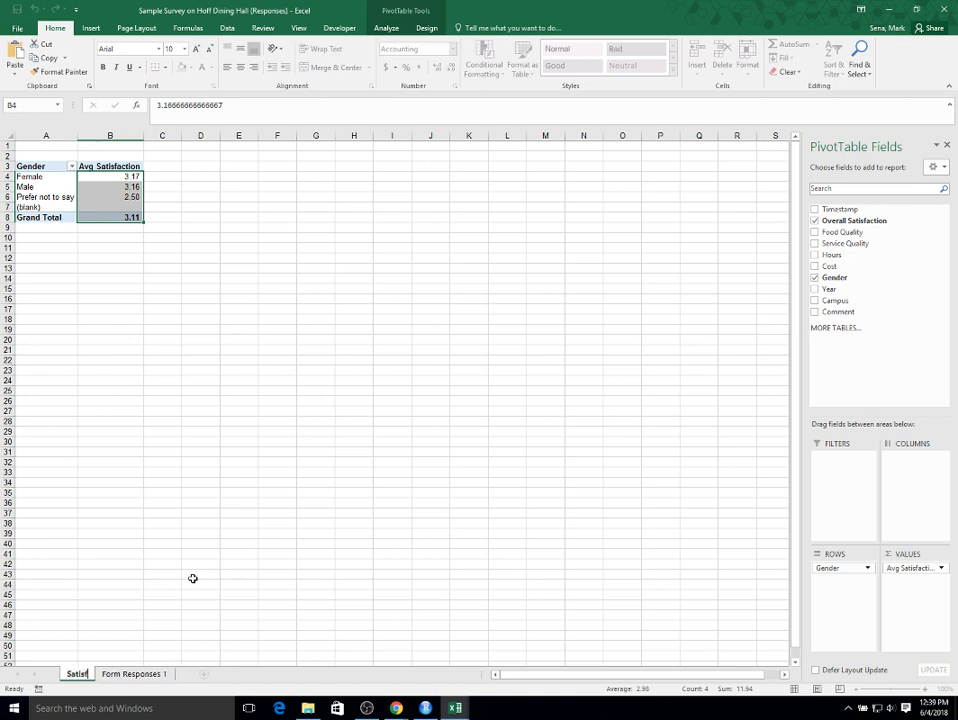
{"action": "type", "text": "action"}
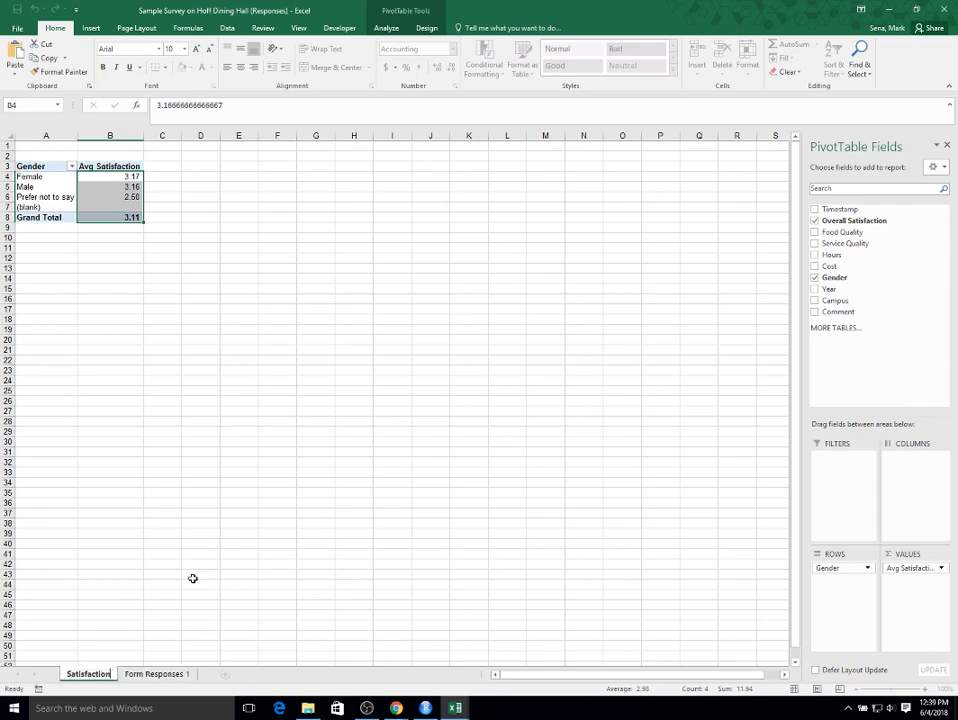
{"action": "type", "text": " by Gender"}
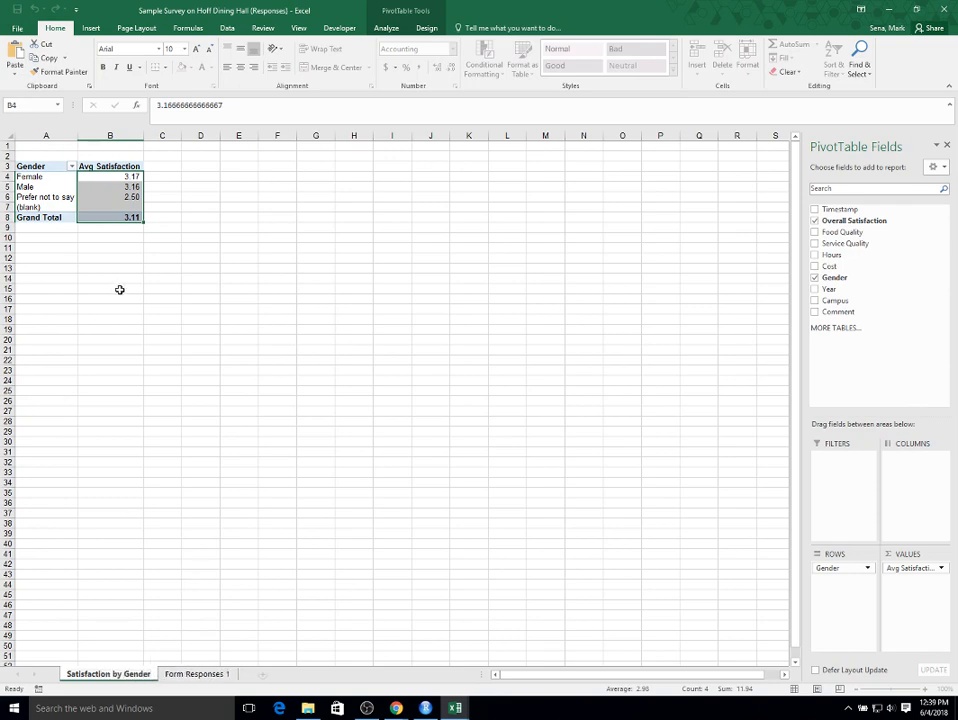
{"action": "left_click", "coordinate": [120, 289]}
Insert Year and Campus slicers for the PivotTable and arrange them side by side next to it.
{"action": "left_click", "coordinate": [41, 193]}
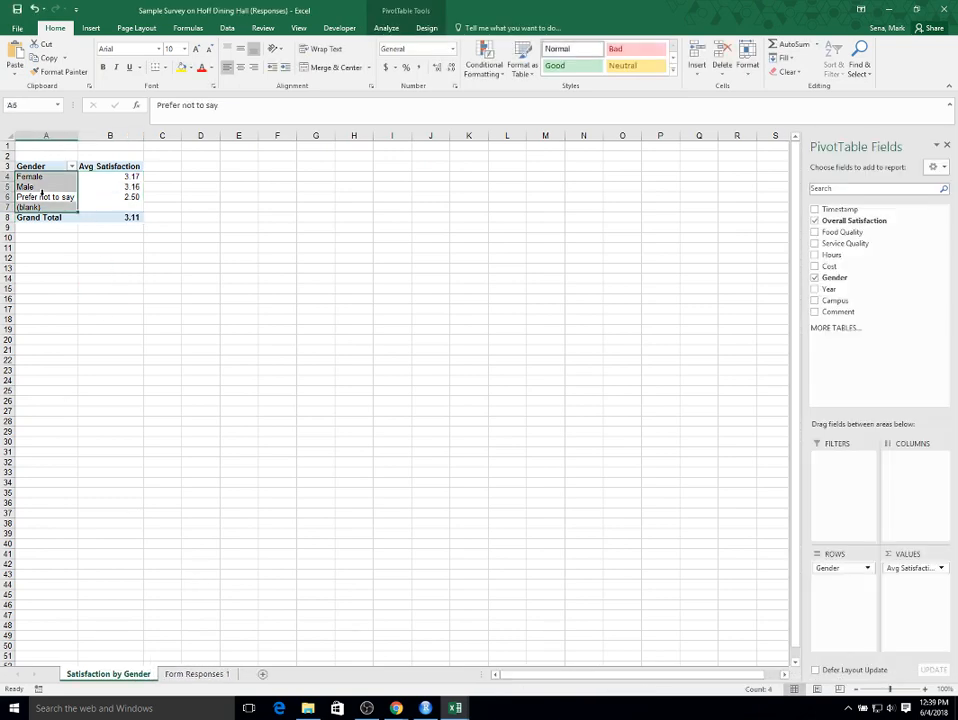
{"action": "left_click", "coordinate": [90, 28]}
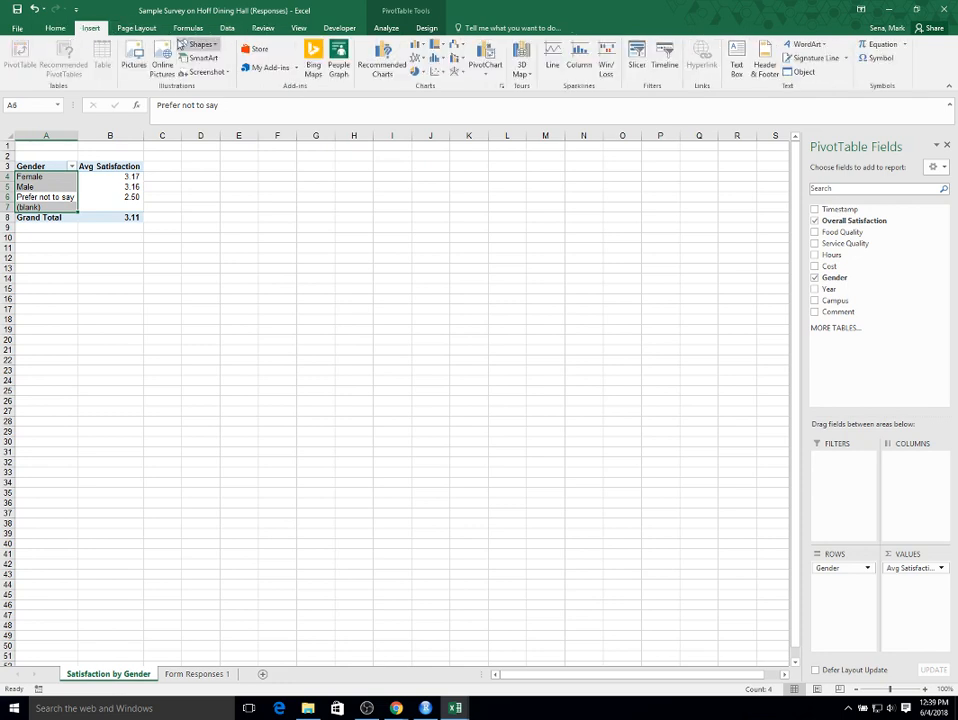
{"action": "left_click", "coordinate": [636, 55]}
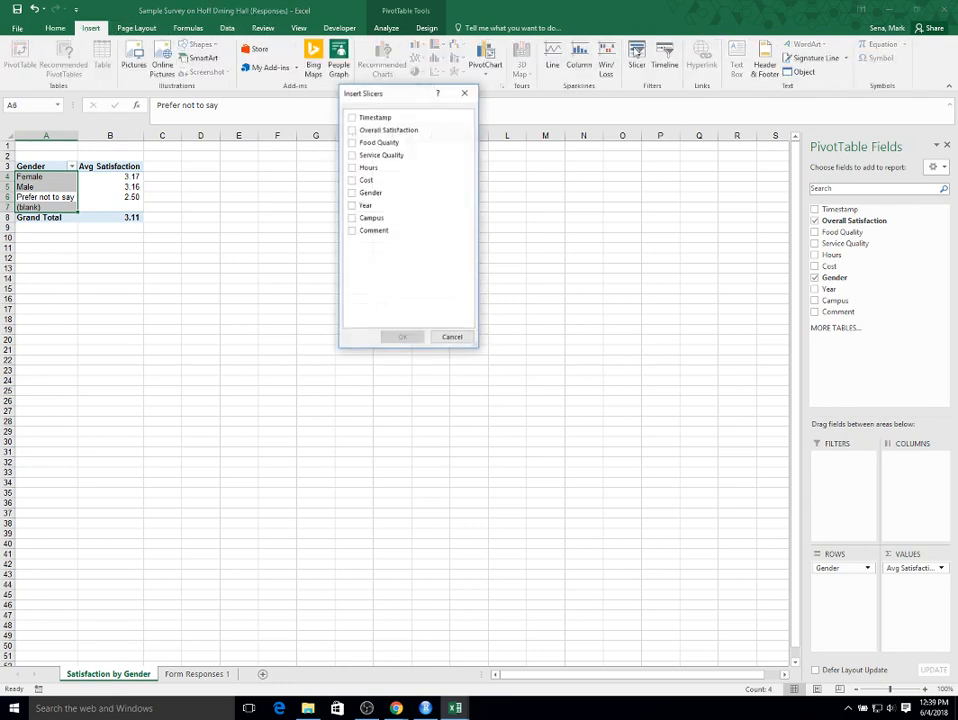
{"action": "left_click", "coordinate": [352, 205]}
{"action": "left_click", "coordinate": [353, 219]}
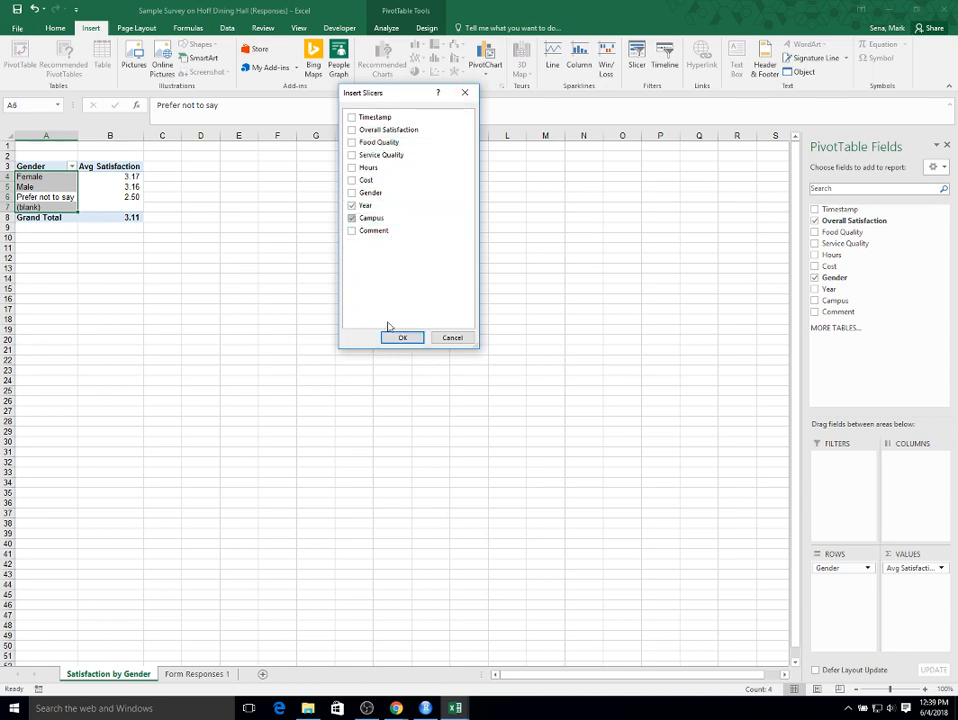
{"action": "left_click", "coordinate": [400, 337]}
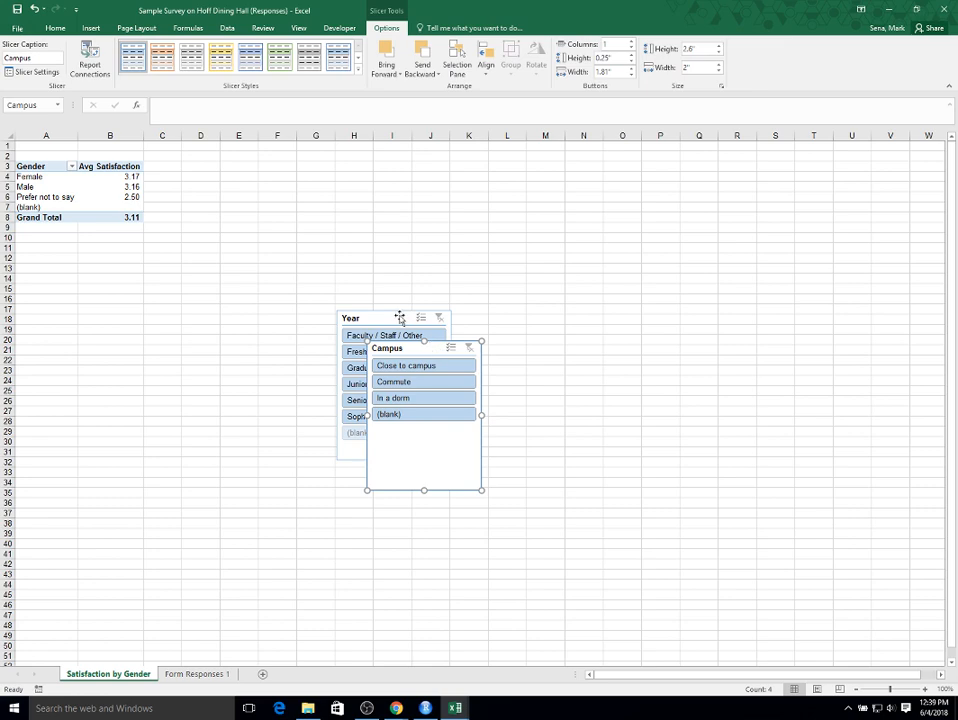
{"action": "left_click_drag", "start_coordinate": [398, 317], "coordinate": [218, 167]}
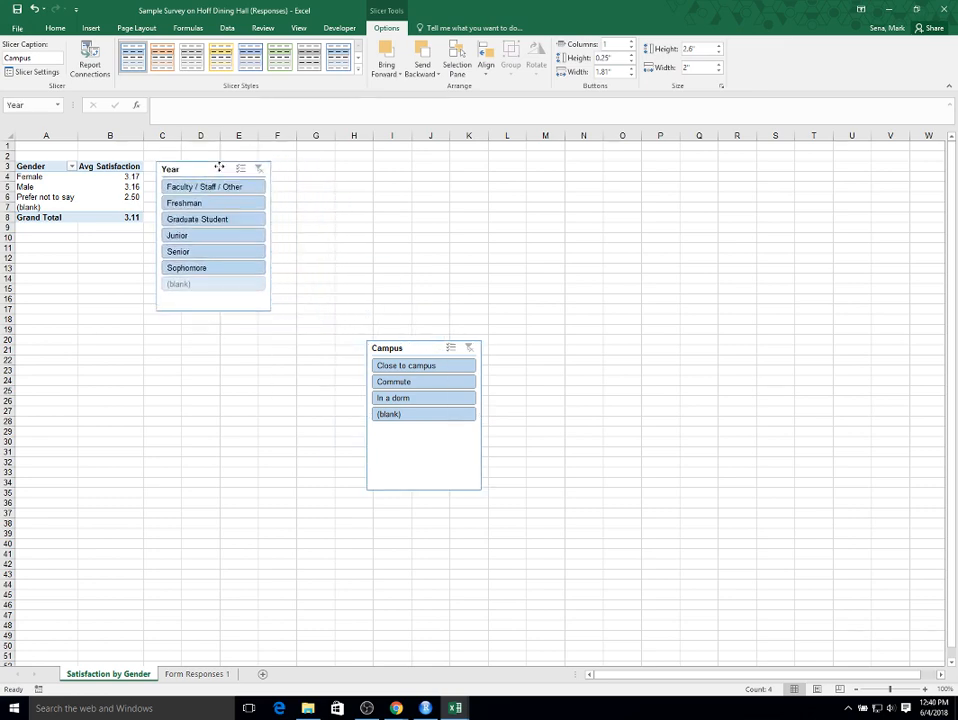
{"action": "left_click_drag", "start_coordinate": [406, 346], "coordinate": [320, 166]}
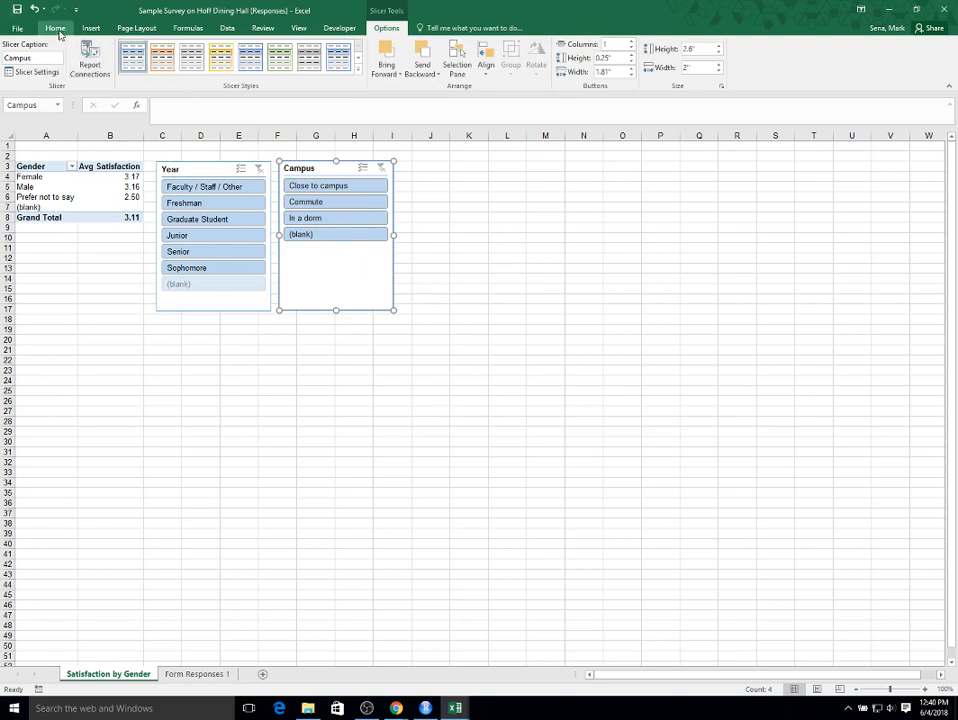
Insert a clustered column PivotChart of the average satisfaction by gender and place it beside the Campus slicer.
{"action": "left_click", "coordinate": [56, 28]}
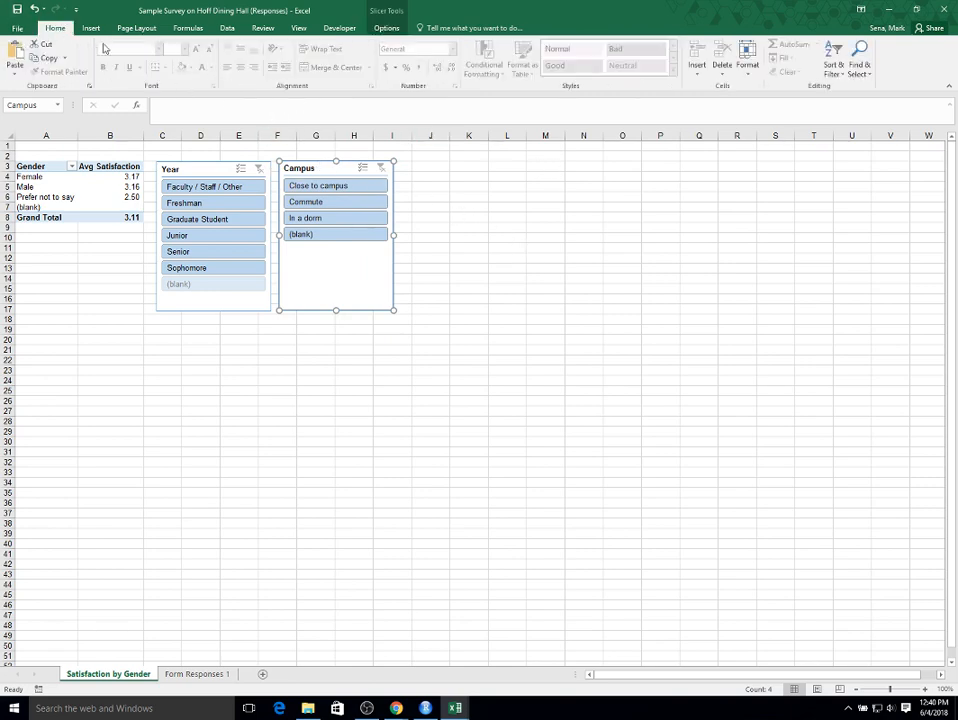
{"action": "left_click", "coordinate": [94, 29]}
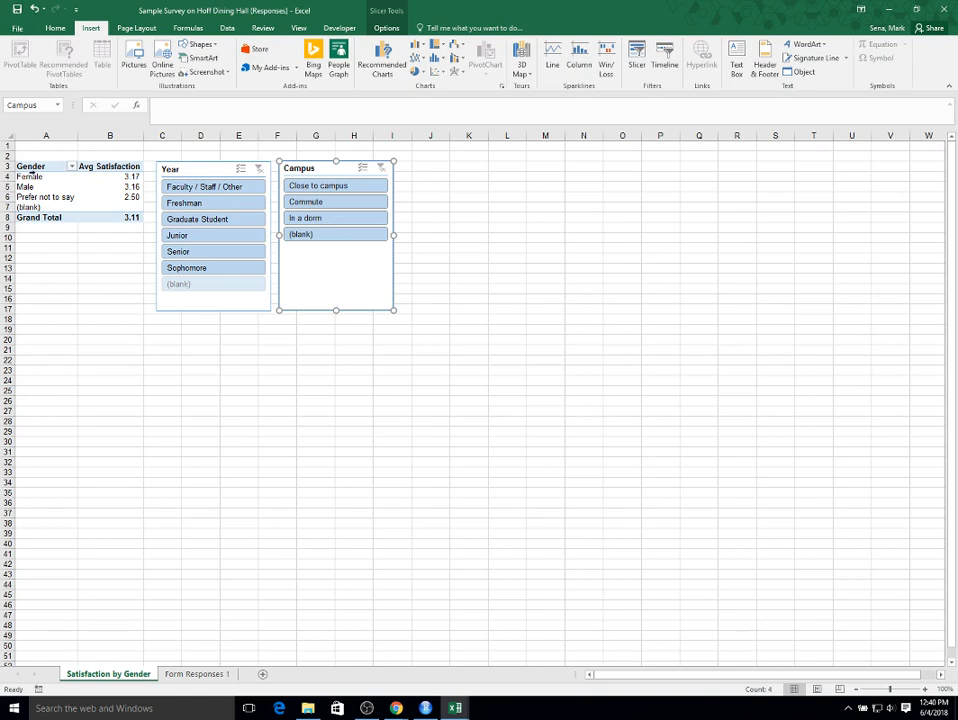
{"action": "left_click_drag", "start_coordinate": [18, 177], "coordinate": [107, 230]}
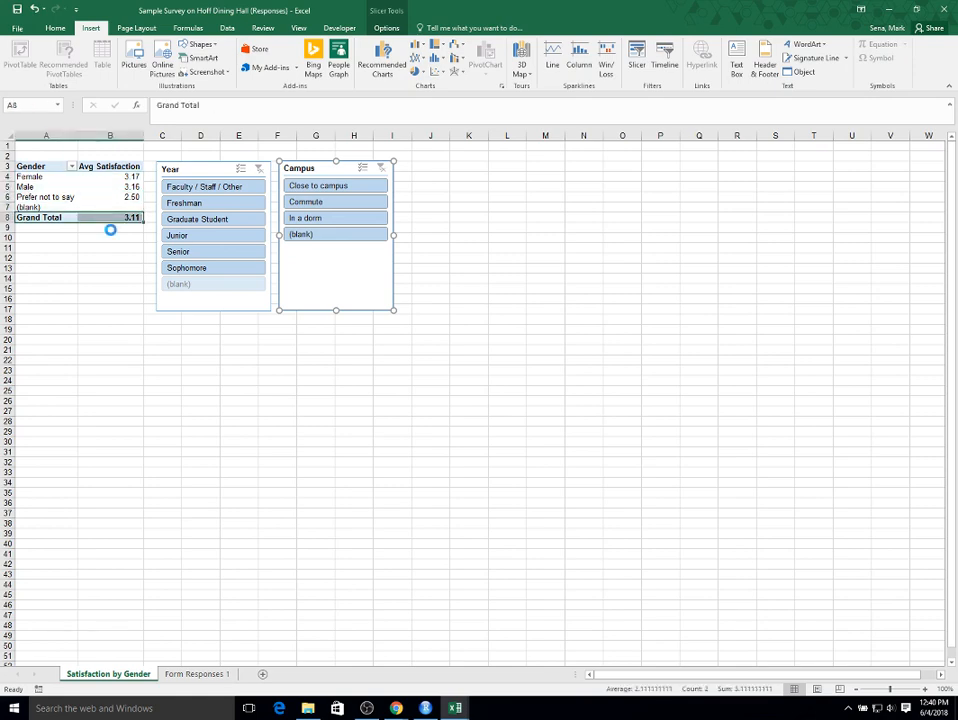
{"action": "left_click_drag", "start_coordinate": [28, 177], "coordinate": [74, 209]}
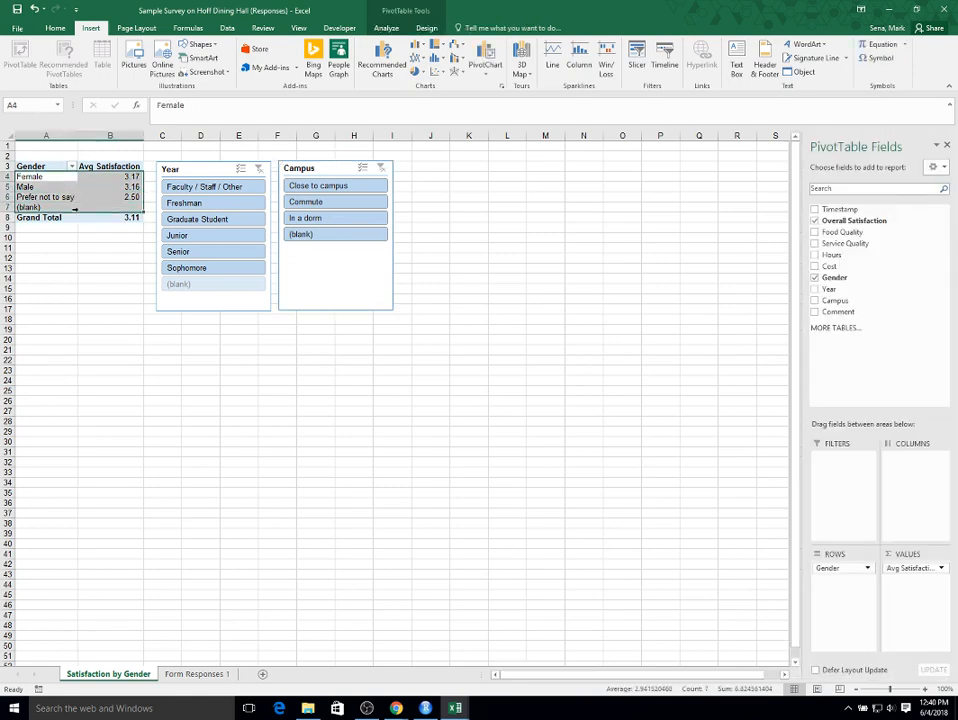
{"action": "left_click", "coordinate": [27, 177]}
{"action": "left_click", "coordinate": [105, 207]}
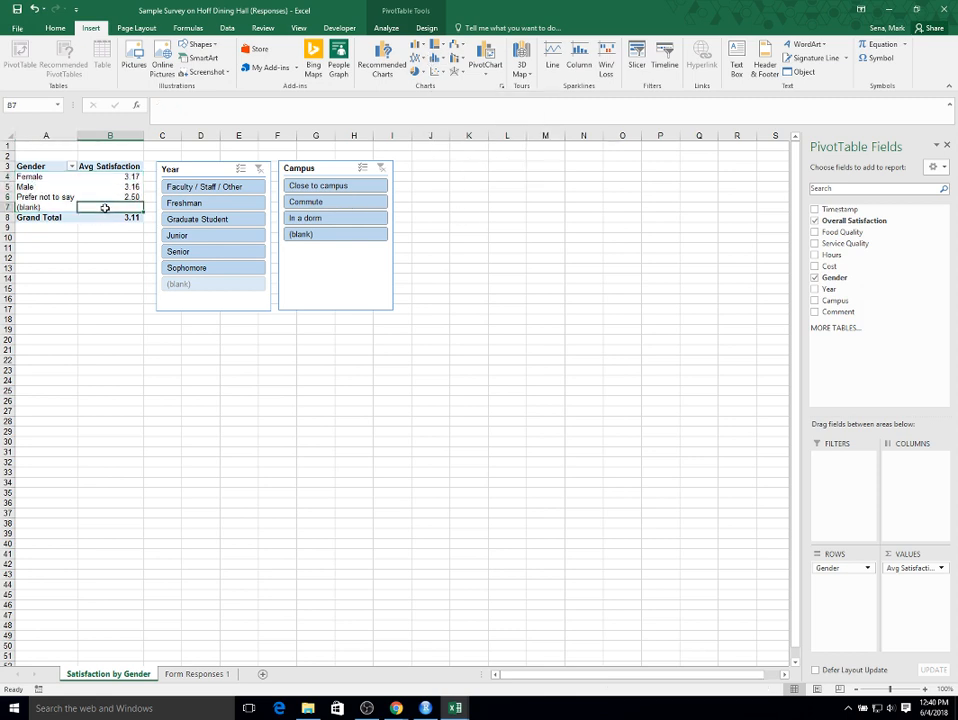
{"action": "left_click", "coordinate": [487, 77]}
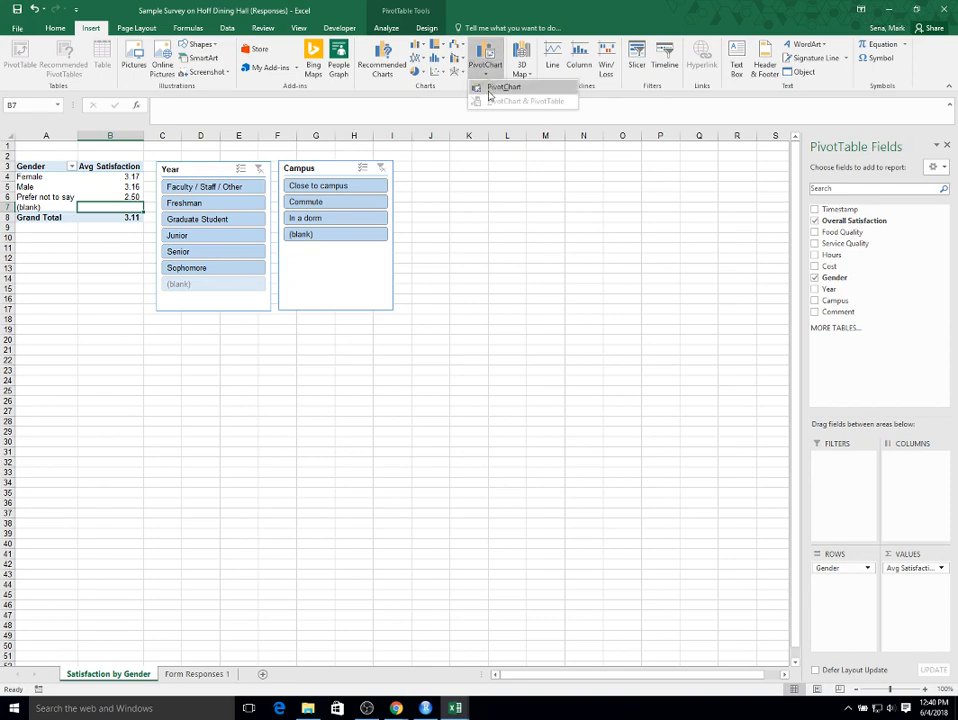
{"action": "left_click", "coordinate": [490, 88]}
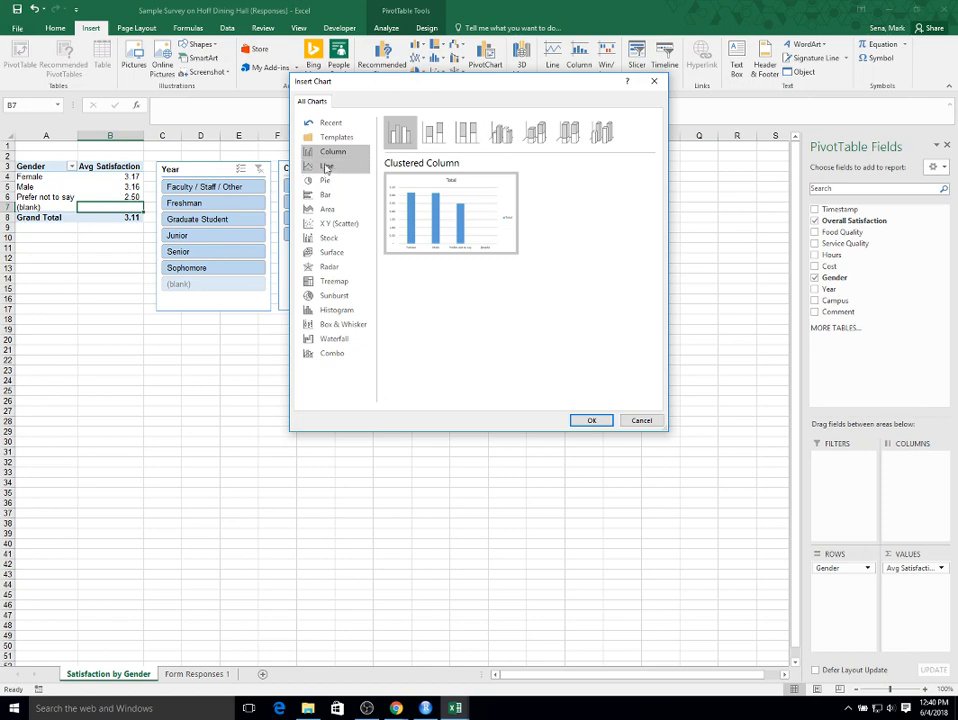
{"action": "left_click", "coordinate": [587, 420]}
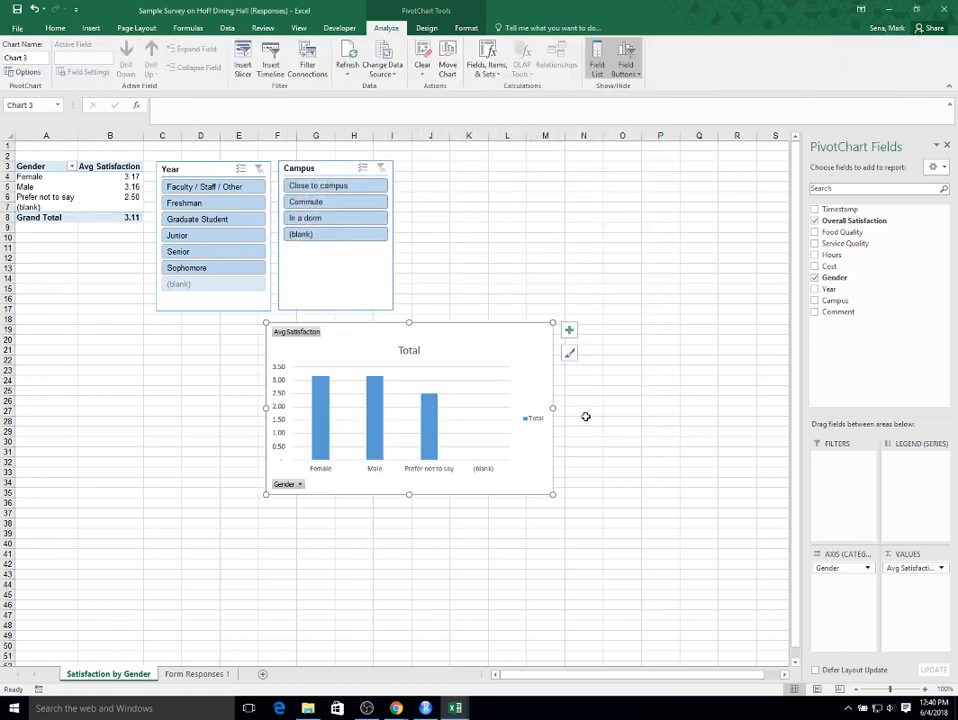
{"action": "left_click_drag", "start_coordinate": [438, 325], "coordinate": [577, 156]}
Retitle the column chart Average Satifaction by Gender and delete its legend.
{"action": "left_click", "coordinate": [543, 183]}
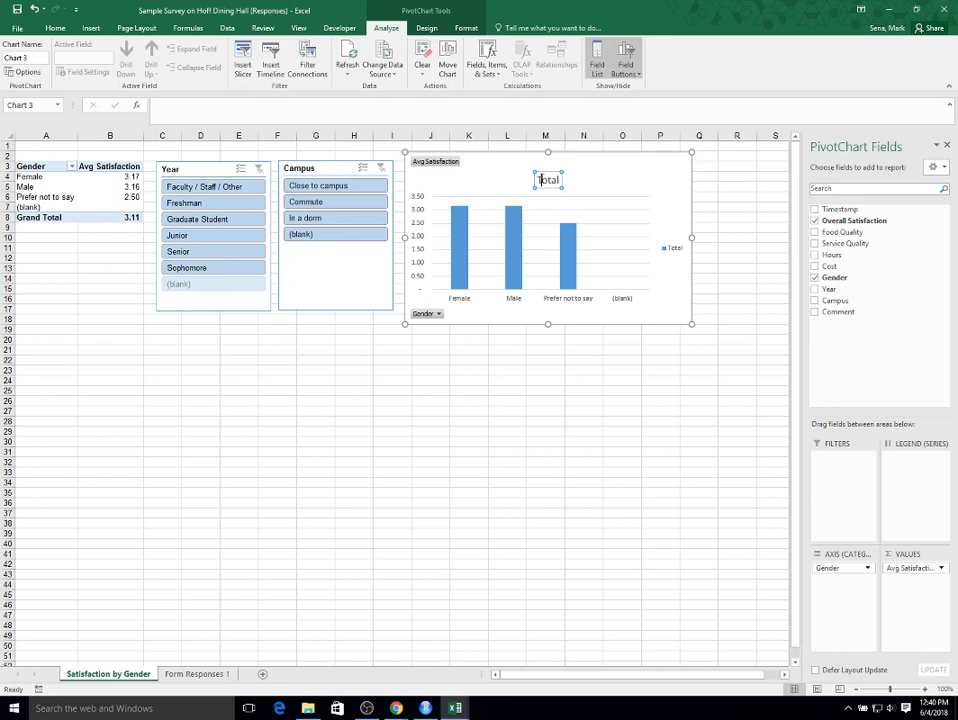
{"action": "key", "text": "BackSpace"}
{"action": "key", "text": "BackSpace"}
{"action": "key", "text": "BackSpace"}
{"action": "key", "text": "BackSpace"}
{"action": "key", "text": "BackSpace"}
{"action": "type", "text": "Average Satifaction by Gender"}
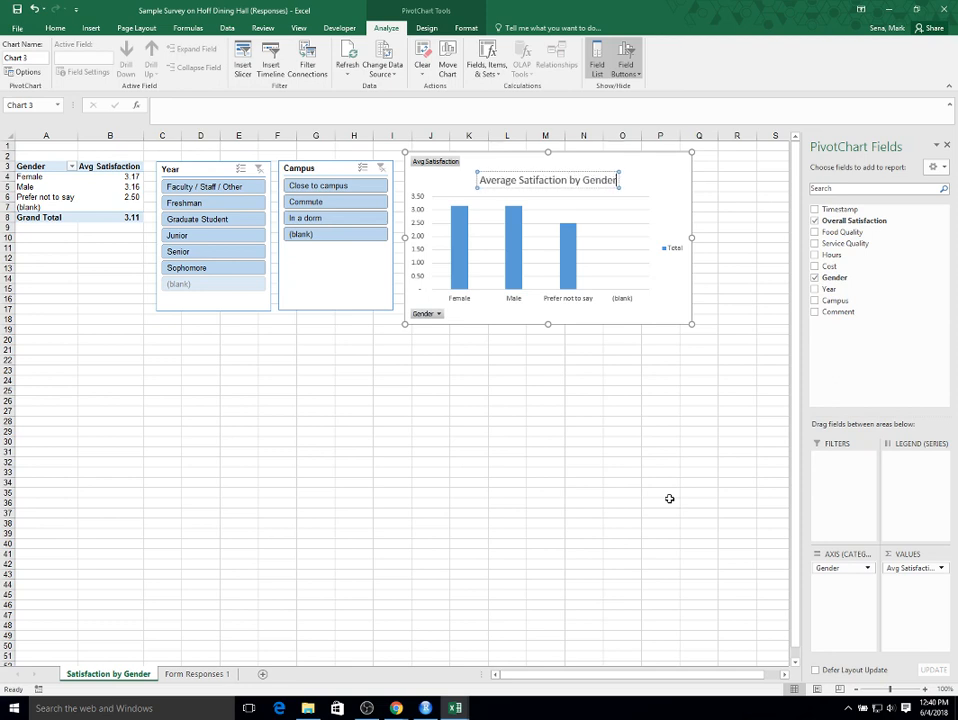
{"action": "left_click", "coordinate": [667, 254]}
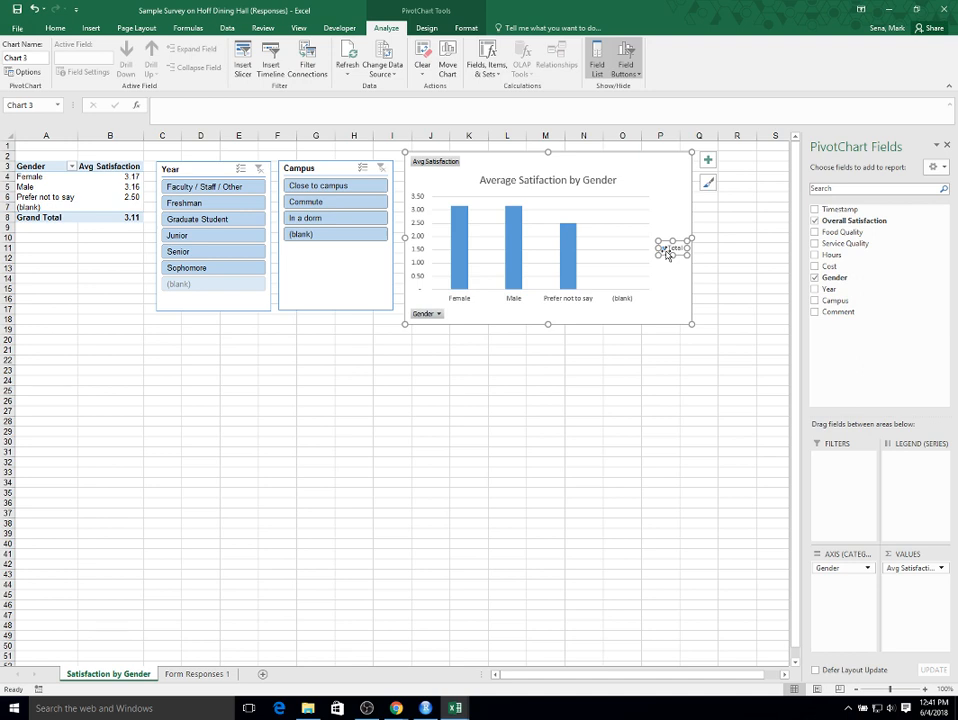
{"action": "key", "text": "Delete"}
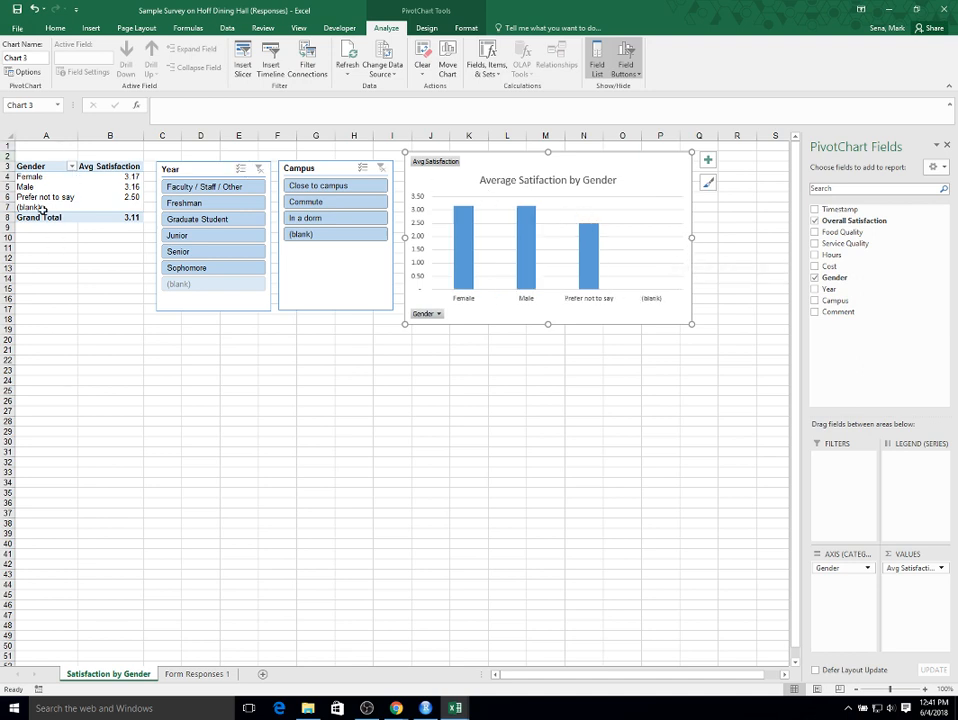
Filter the (blank) gender out of the average satisfaction PivotTable.
{"action": "left_click", "coordinate": [73, 167]}
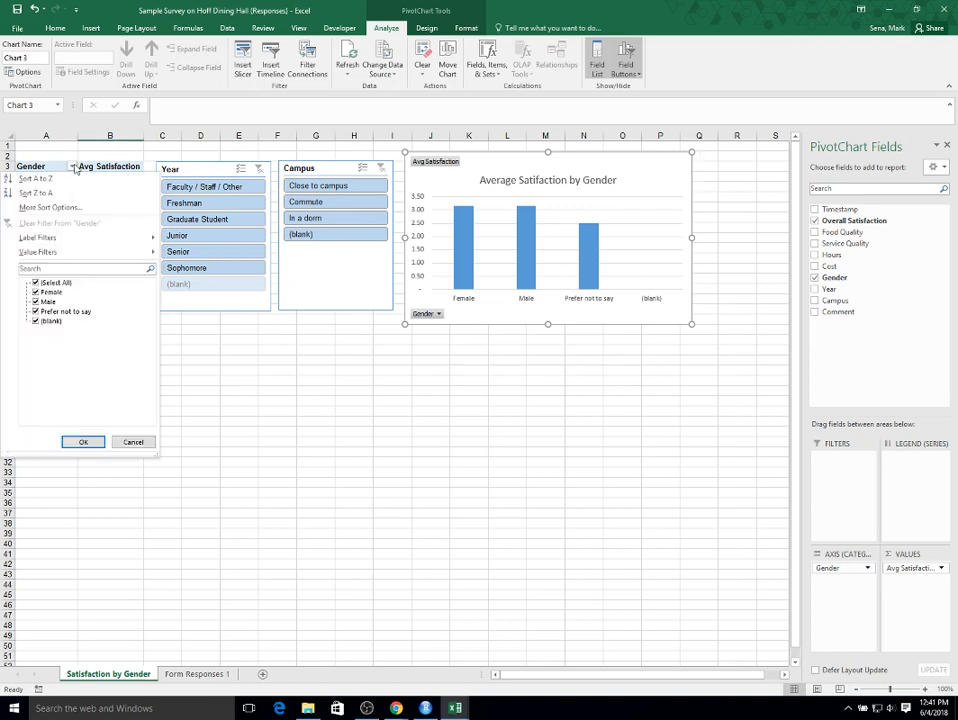
{"action": "left_click", "coordinate": [34, 322]}
{"action": "left_click", "coordinate": [83, 441]}
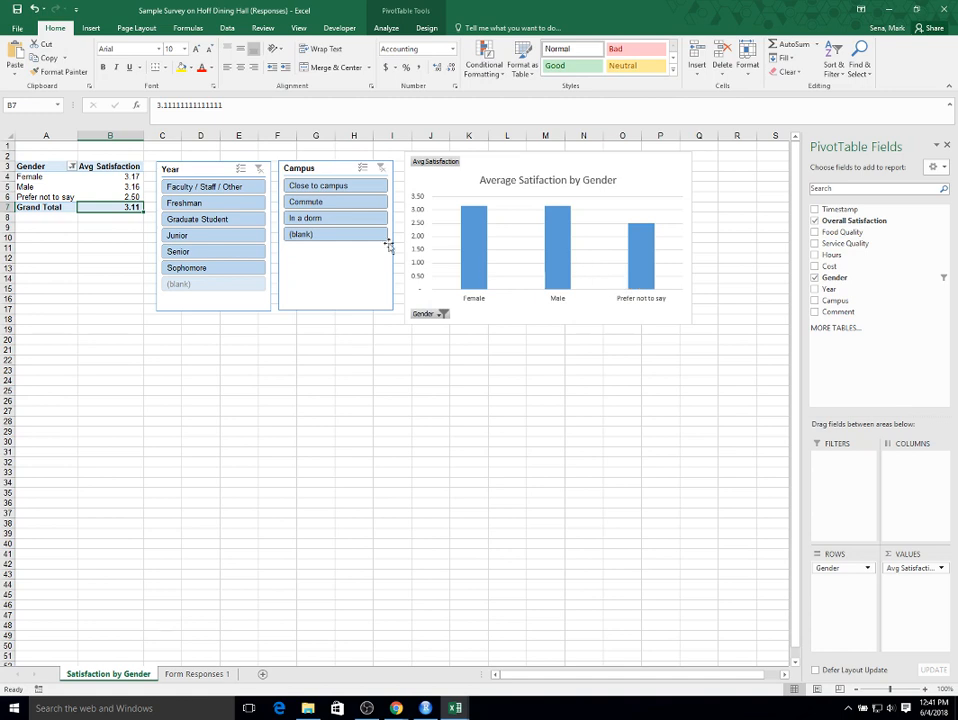
Examine the average satisfaction for single Year slicer groups, including Faculty / Staff / Other and Graduate Student, and clear the Year filter.
{"action": "left_click", "coordinate": [185, 193]}
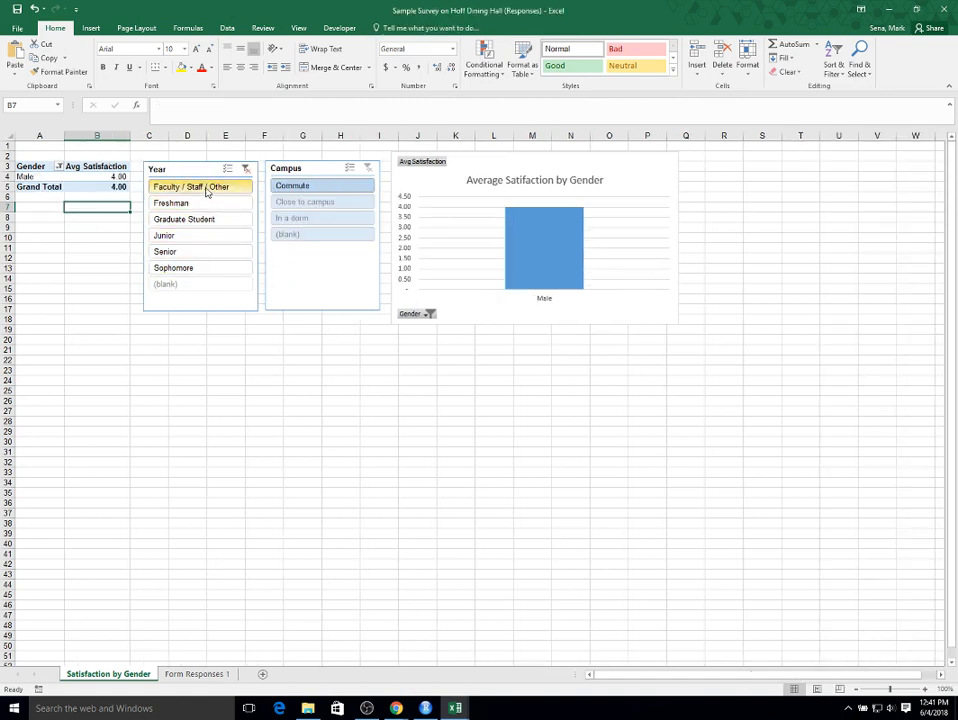
{"action": "left_click", "coordinate": [193, 221]}
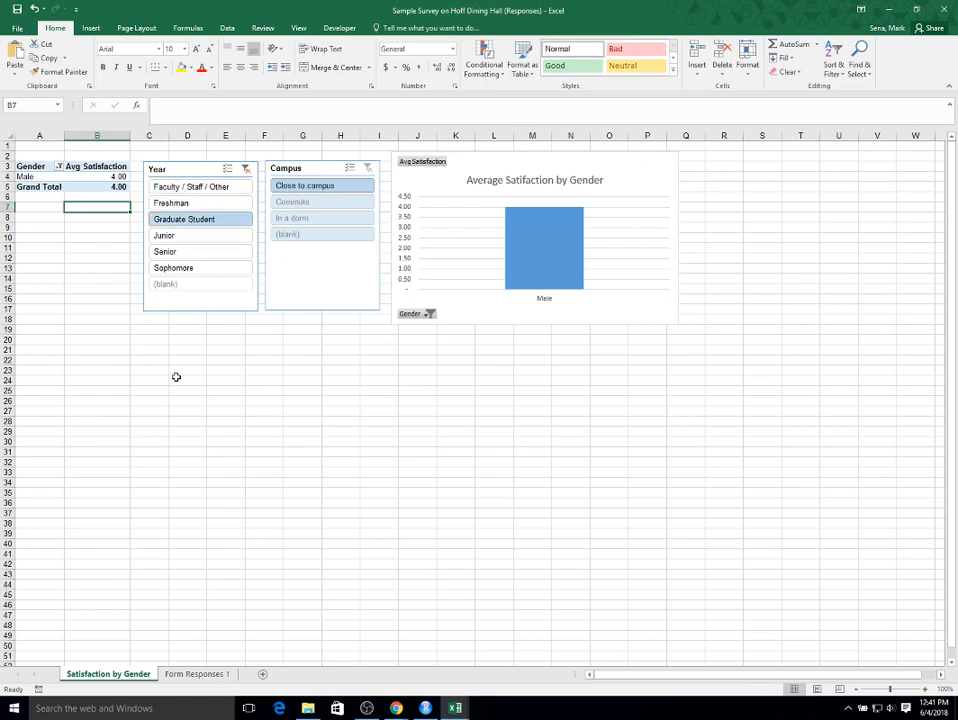
{"action": "left_click", "coordinate": [188, 202]}
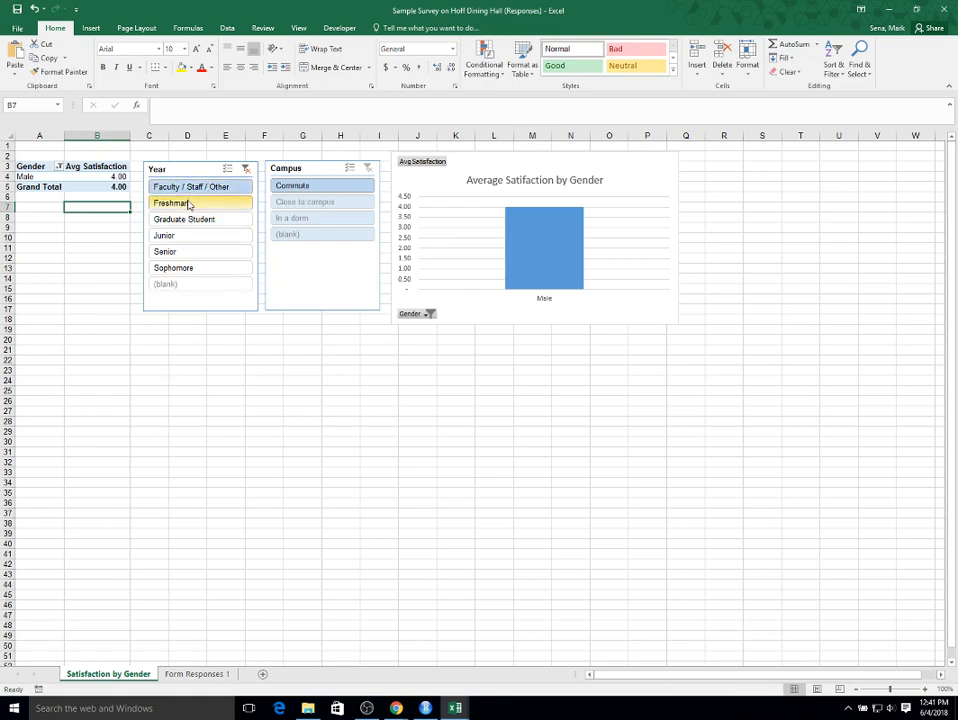
{"action": "left_click", "coordinate": [246, 169]}
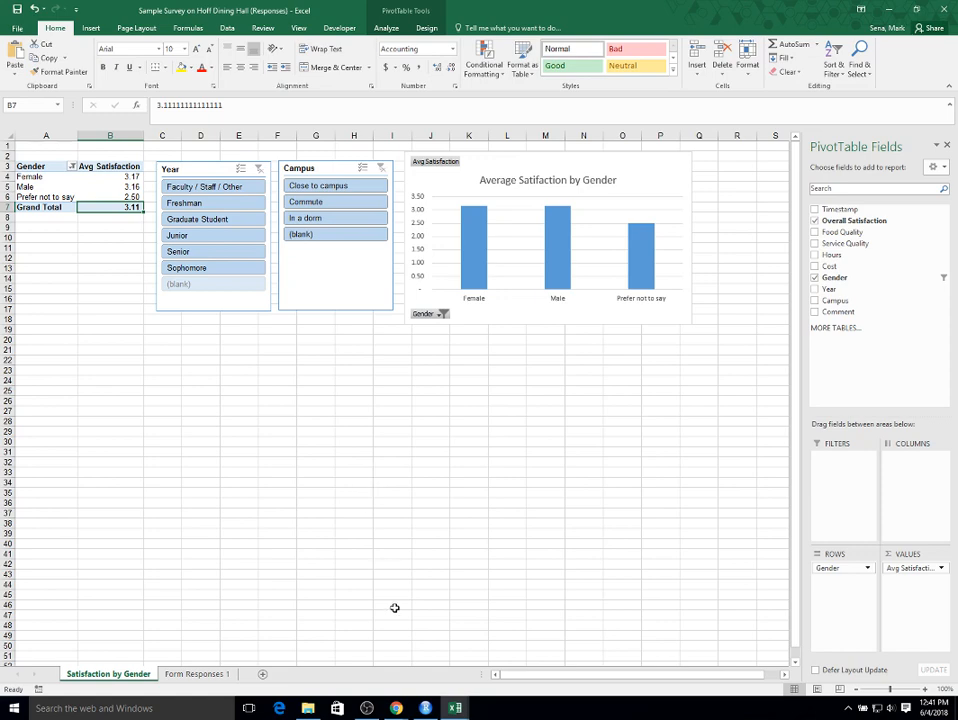
Create a second PivotTable on a new worksheet from the data range A1:J30 of Form Responses 1.
{"action": "left_click", "coordinate": [192, 676]}
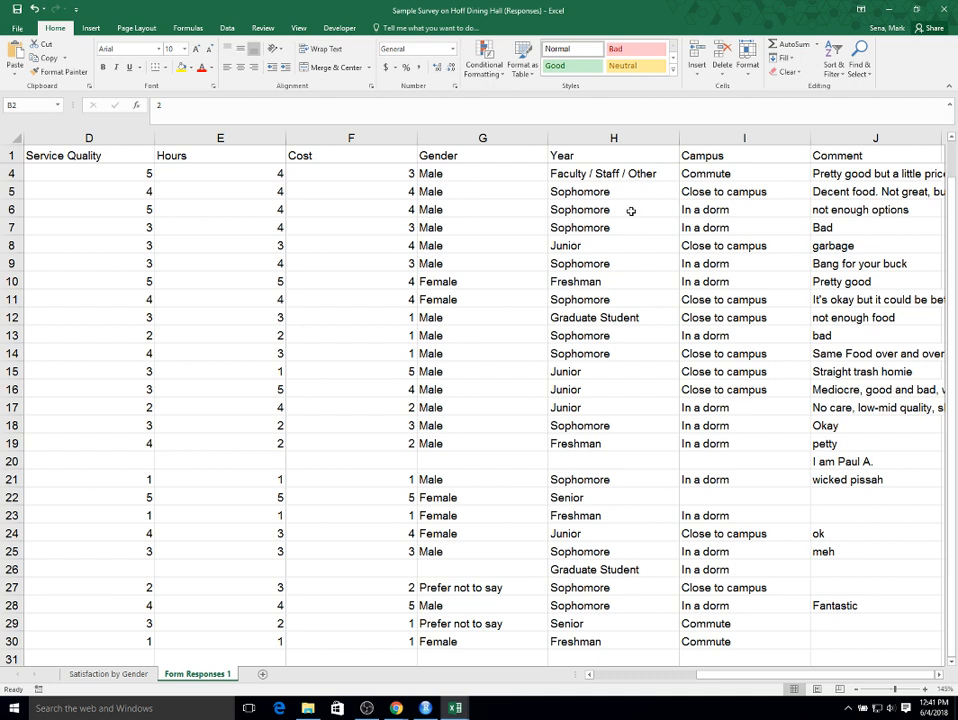
{"action": "left_click", "coordinate": [90, 28]}
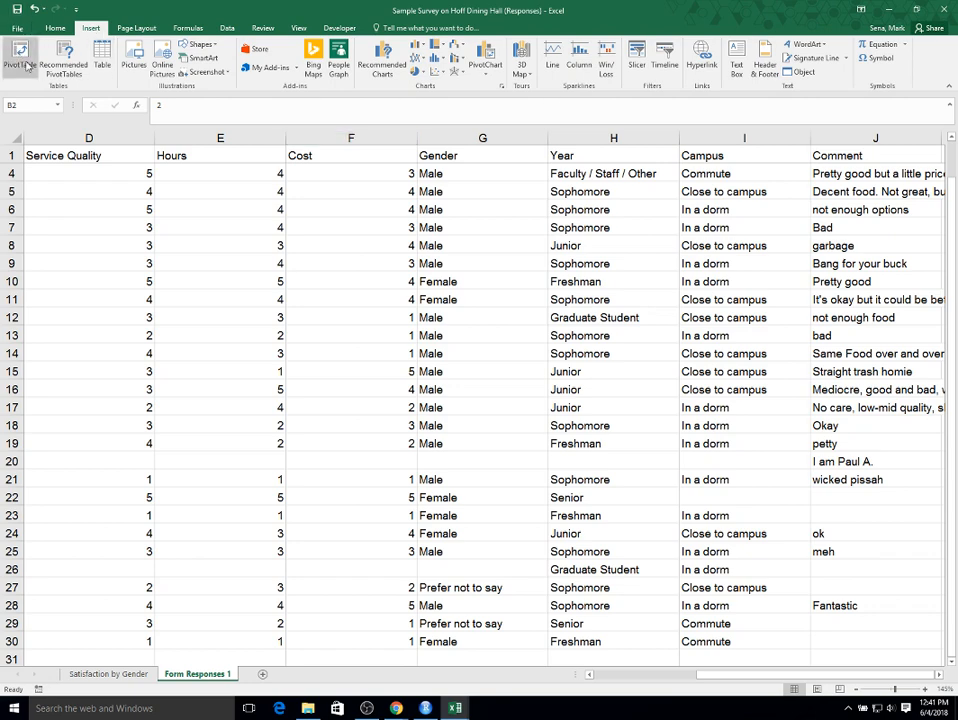
{"action": "left_click", "coordinate": [19, 52]}
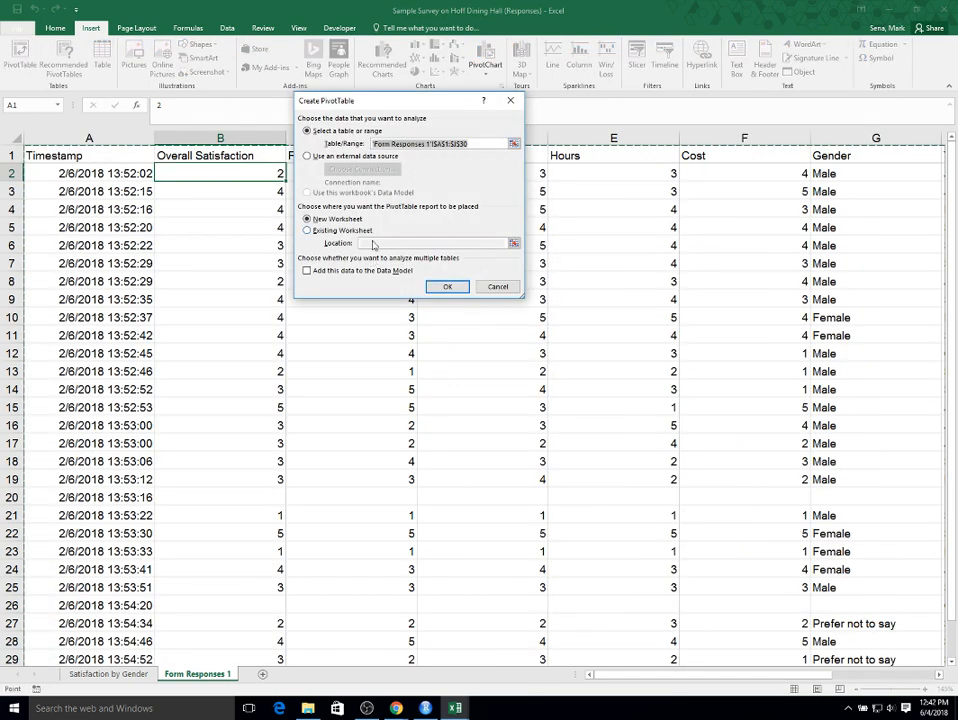
{"action": "left_click", "coordinate": [446, 286]}
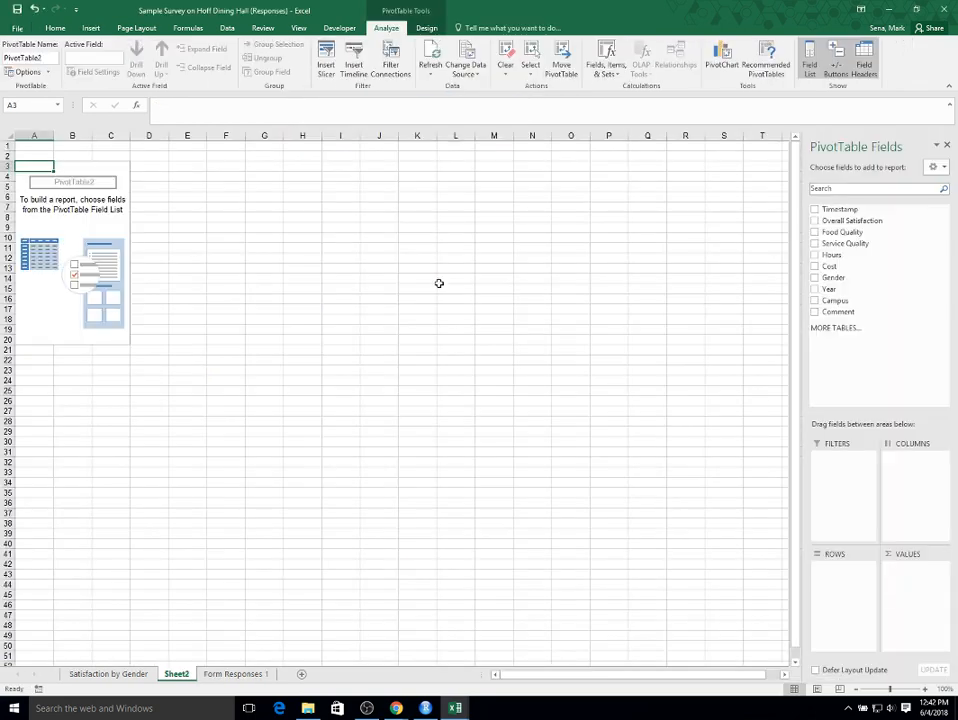
Add Gender to the new PivotTable as both row field and counted value, and rename the row heading Gender.
{"action": "left_click_drag", "start_coordinate": [832, 277], "coordinate": [833, 576]}
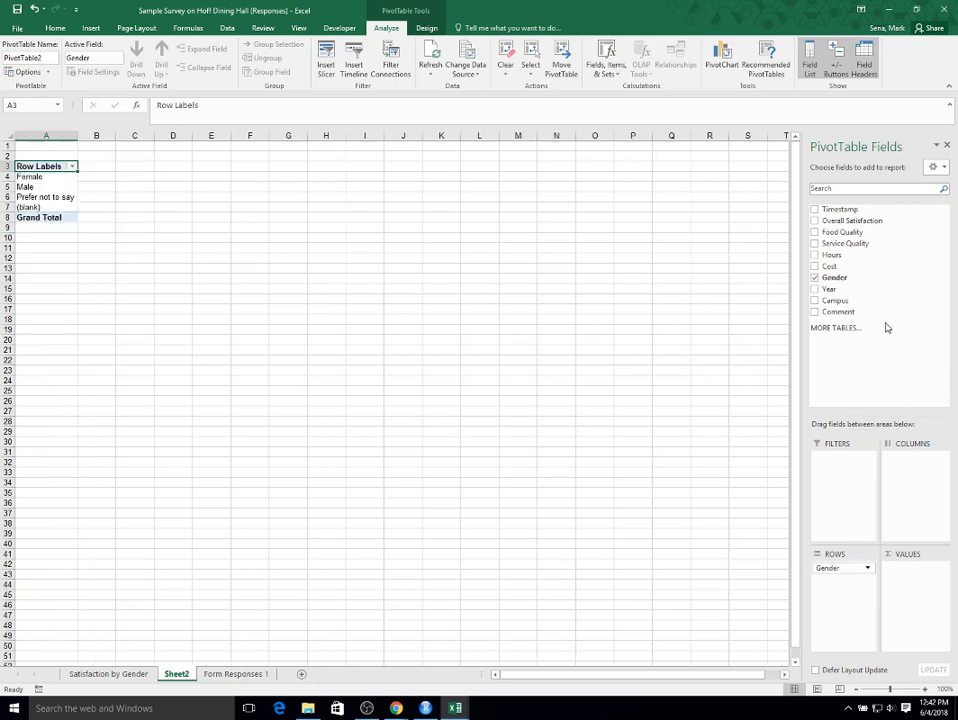
{"action": "left_click_drag", "start_coordinate": [833, 277], "coordinate": [923, 581]}
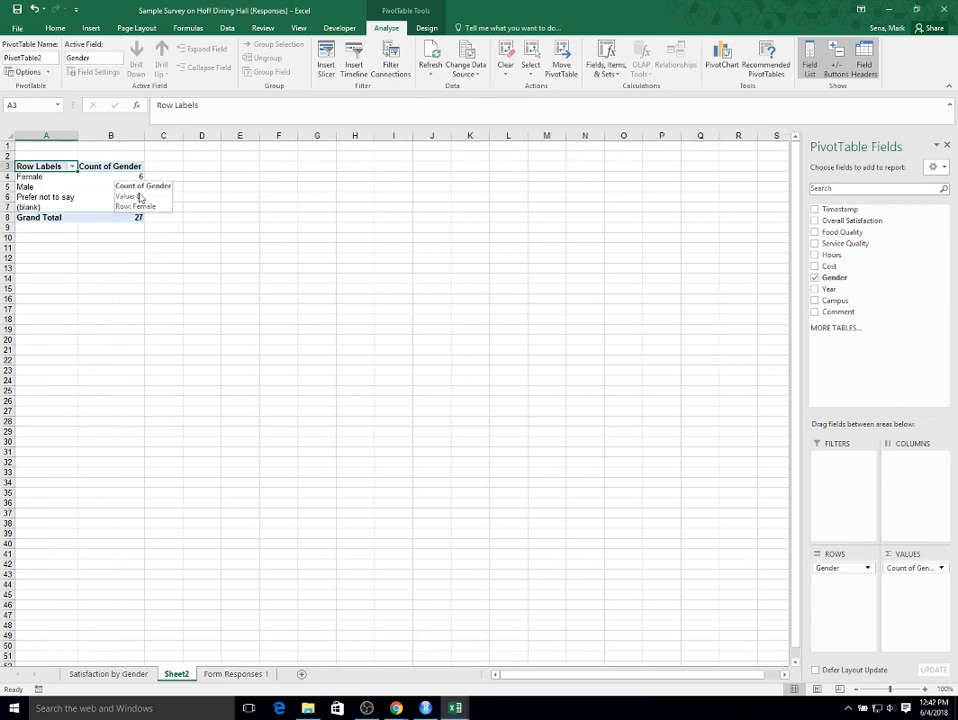
{"action": "type", "text": "Gende"}
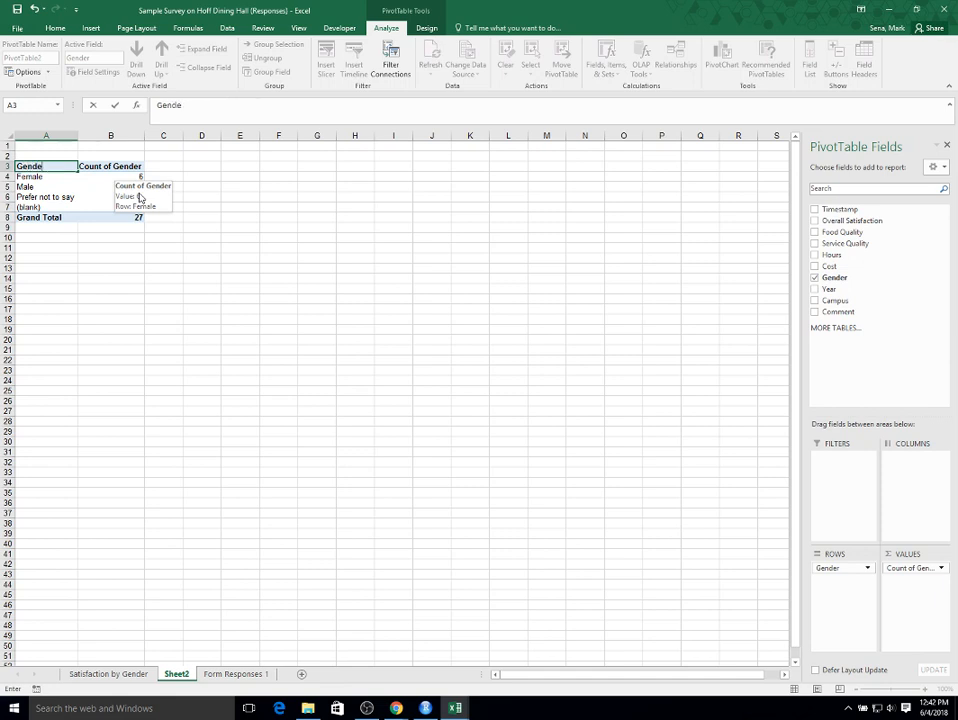
{"action": "type", "text": "r"}
Exclude the (blank) item from the Gender rows of the count PivotTable.
{"action": "left_click", "coordinate": [20, 207]}
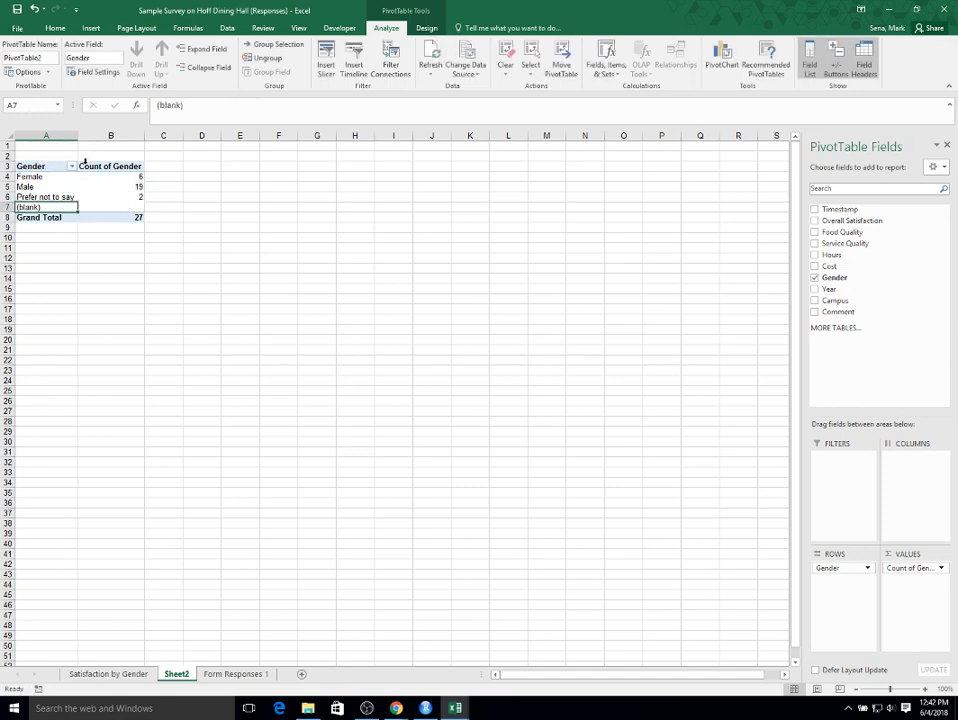
{"action": "left_click", "coordinate": [71, 167]}
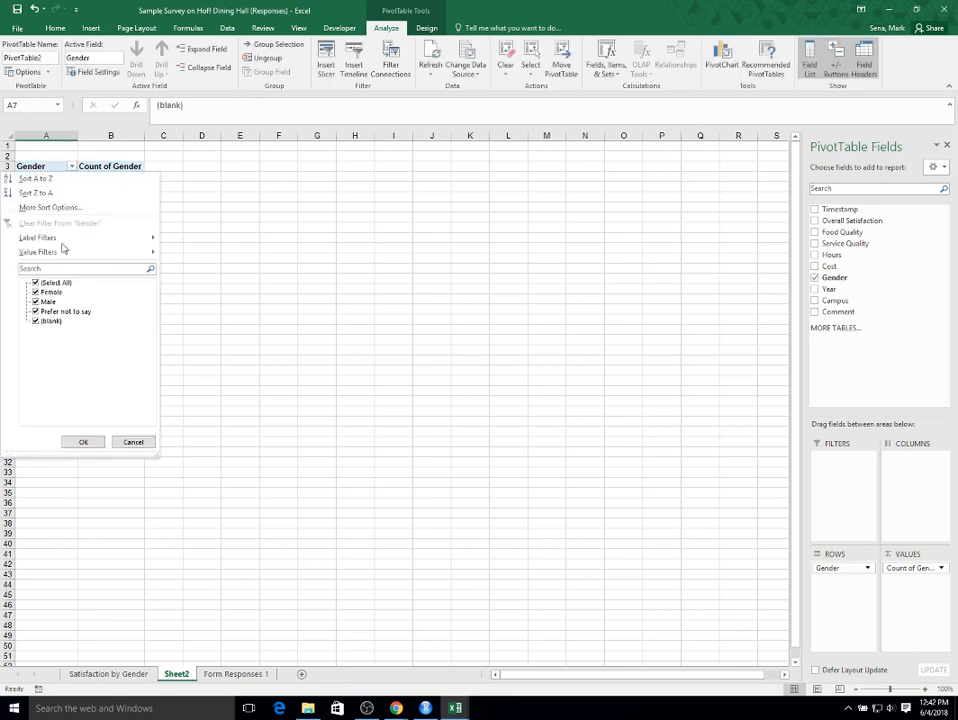
{"action": "left_click", "coordinate": [35, 321]}
{"action": "left_click", "coordinate": [83, 441]}
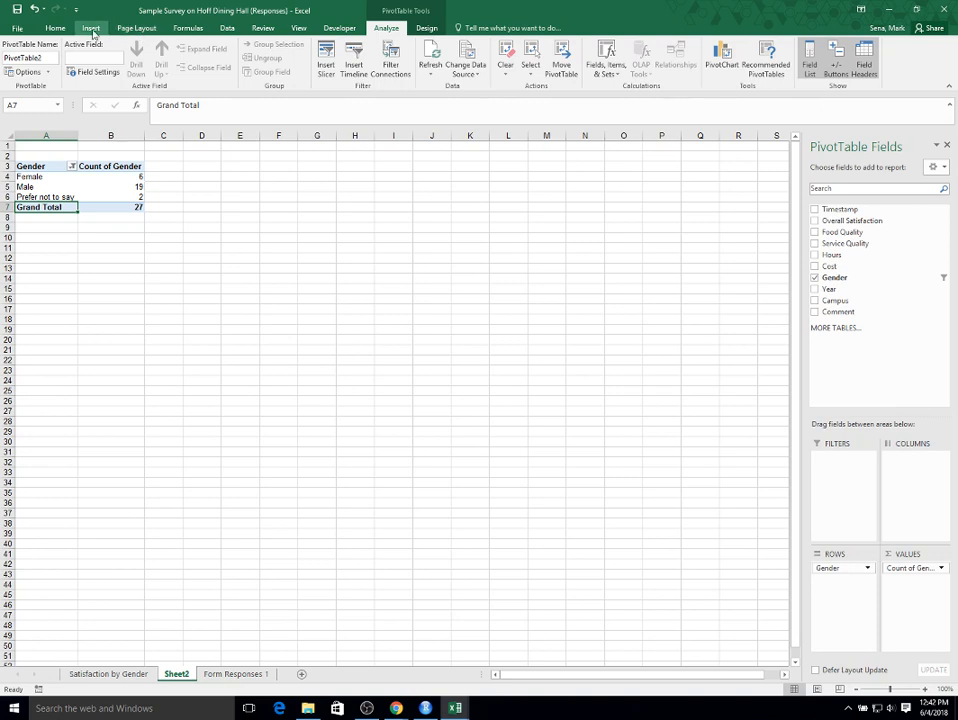
Insert a pie PivotChart of the gender counts and place it beside the PivotTable.
{"action": "left_click", "coordinate": [91, 29]}
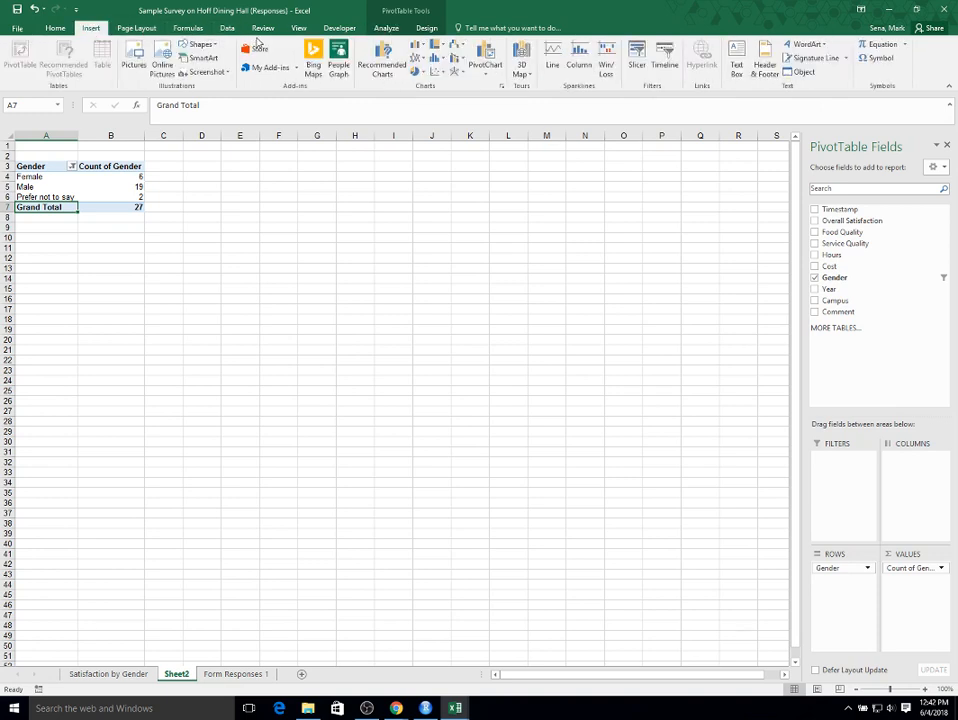
{"action": "left_click", "coordinate": [489, 74]}
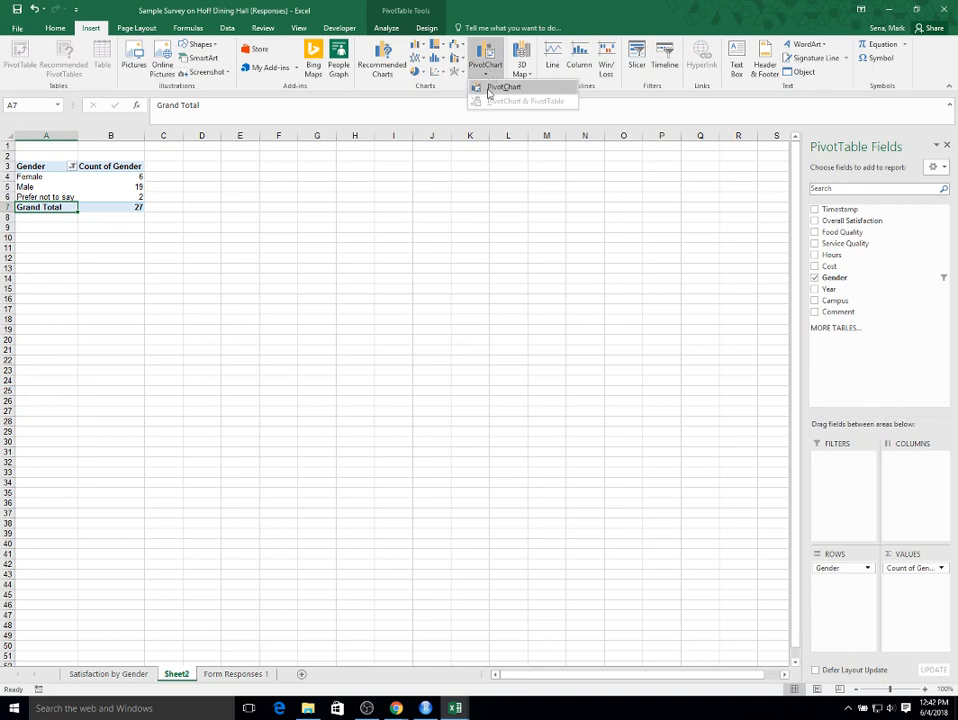
{"action": "left_click", "coordinate": [495, 87]}
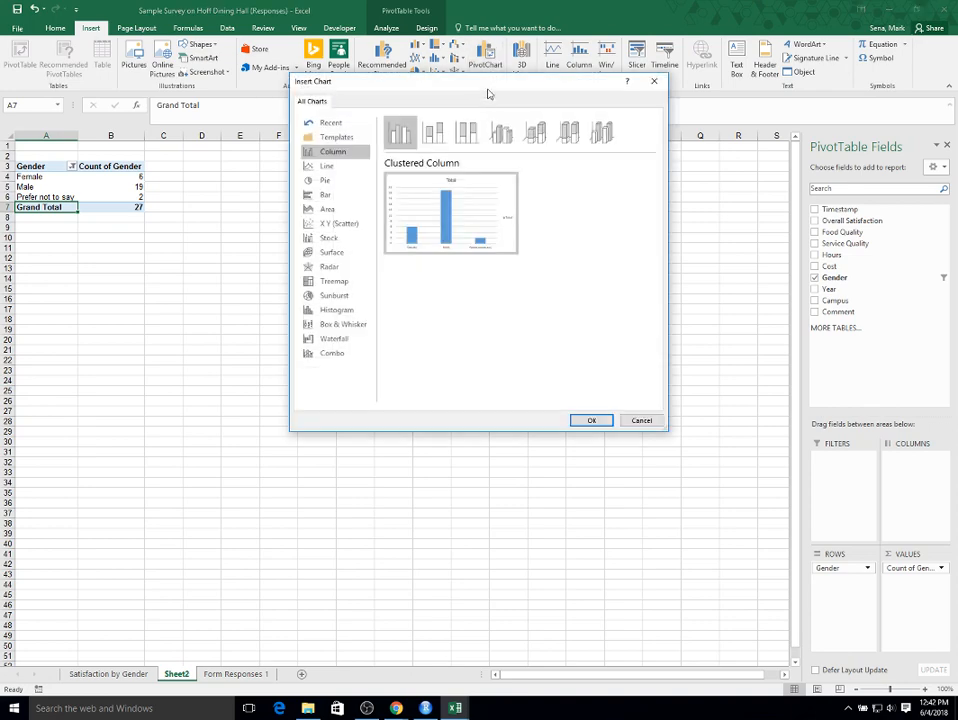
{"action": "left_click", "coordinate": [326, 180]}
{"action": "left_click", "coordinate": [591, 420]}
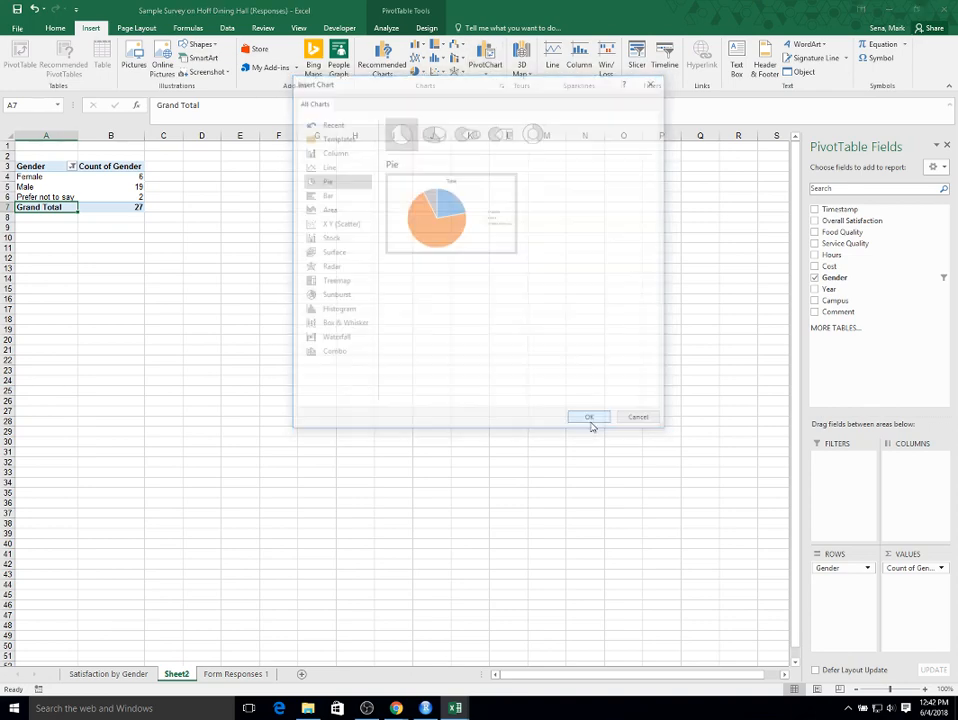
{"action": "mouse_move", "coordinate": [400, 331]}
{"action": "left_mouse_down"}
{"action": "mouse_move", "coordinate": [316, 269]}
{"action": "mouse_move", "coordinate": [268, 170]}
{"action": "left_mouse_up"}
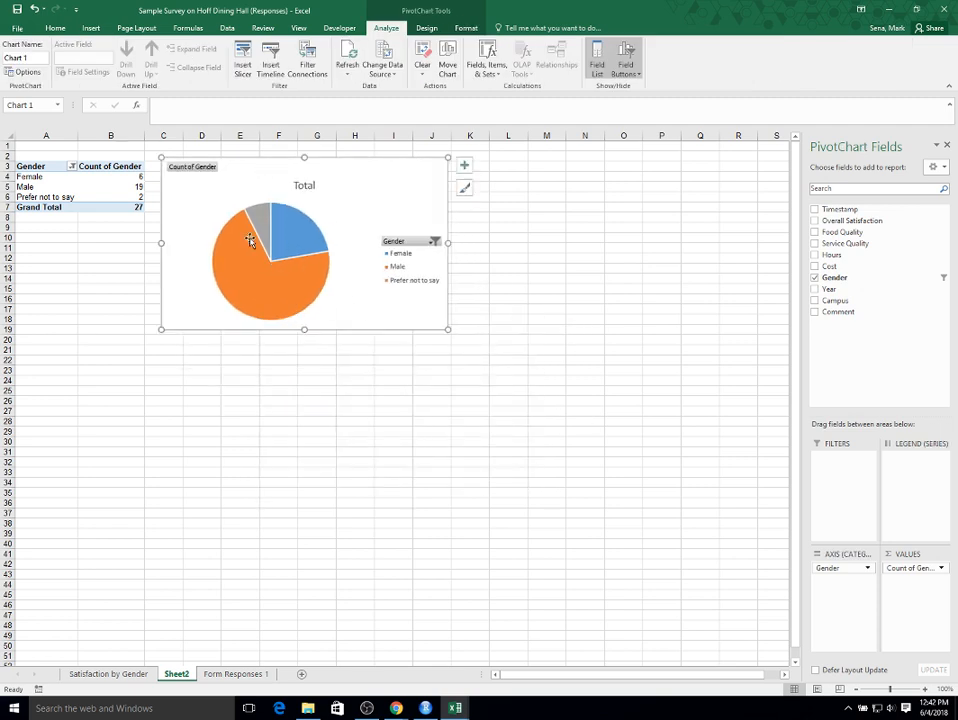
Delete the title and the legend of the gender count pie chart.
{"action": "left_click", "coordinate": [311, 185]}
{"action": "key", "text": "Delete"}
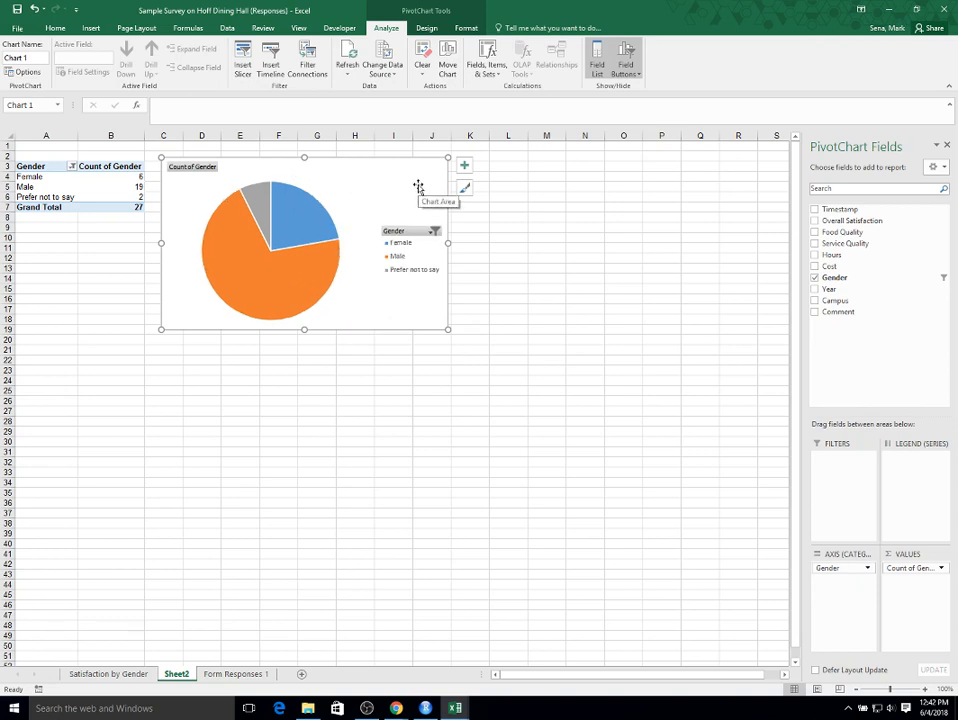
{"action": "left_click", "coordinate": [383, 257]}
{"action": "key", "text": "Delete"}
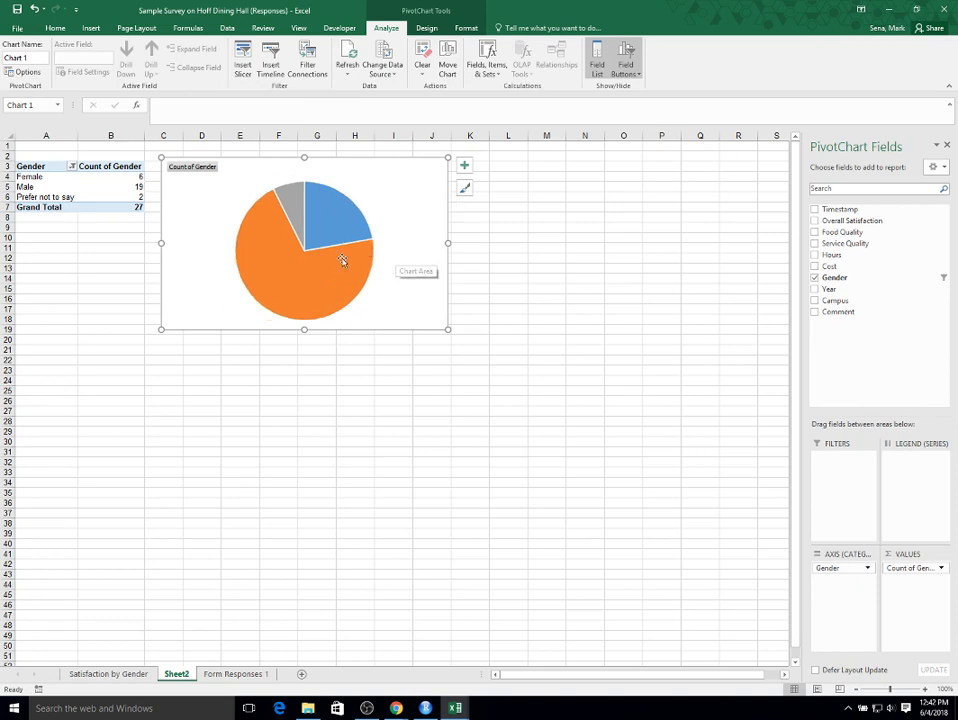
Add data labels to the gender count pie chart that show category name and percentage instead of the value.
{"action": "right_click", "coordinate": [306, 267]}
{"action": "mouse_move", "coordinate": [378, 385]}
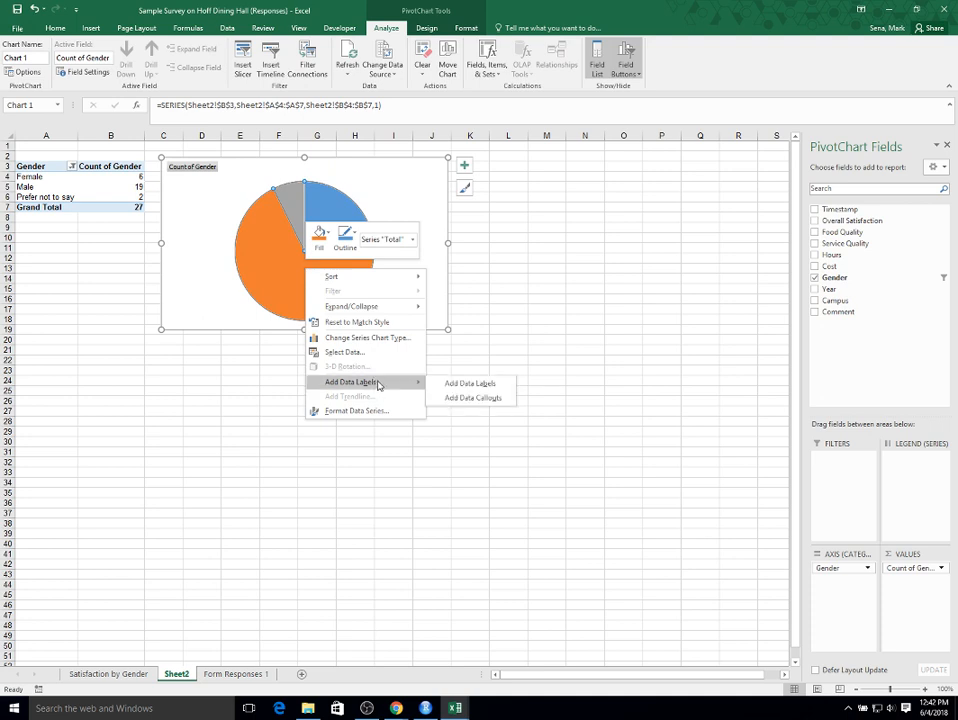
{"action": "left_click", "coordinate": [479, 383]}
{"action": "right_click", "coordinate": [323, 261]}
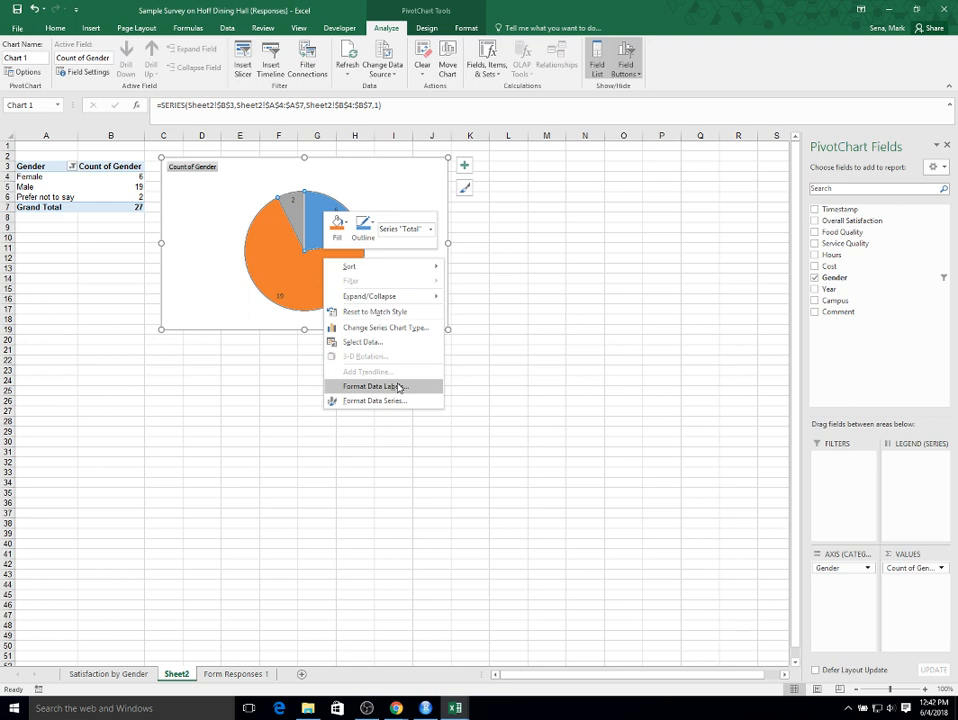
{"action": "left_click", "coordinate": [399, 387]}
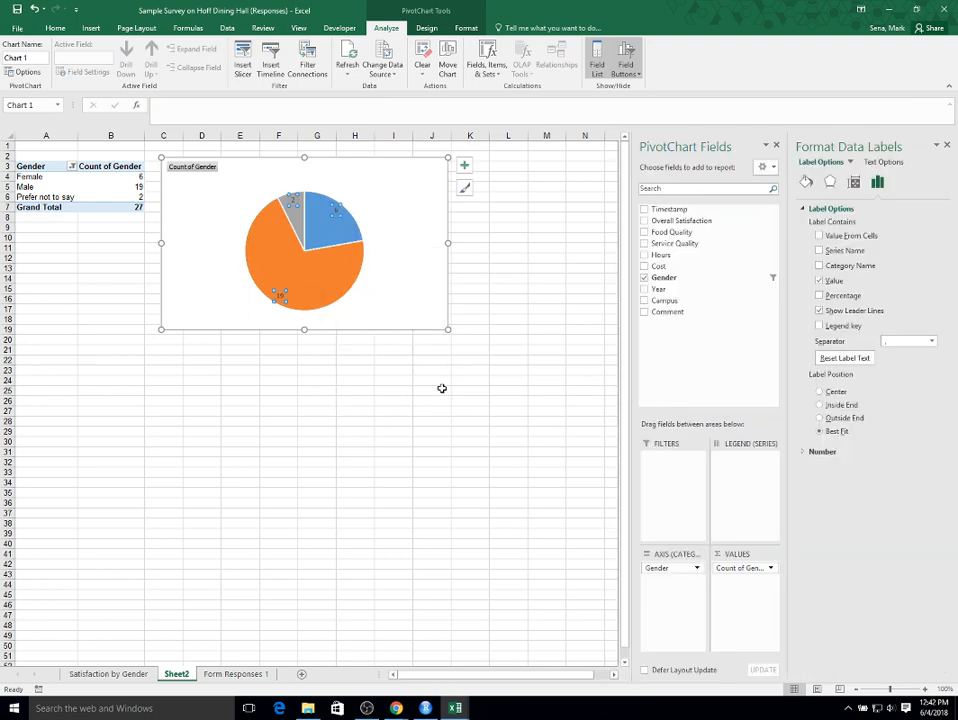
{"action": "left_click", "coordinate": [819, 281]}
{"action": "left_click", "coordinate": [819, 296]}
{"action": "left_click", "coordinate": [819, 266]}
{"action": "left_click", "coordinate": [488, 451]}
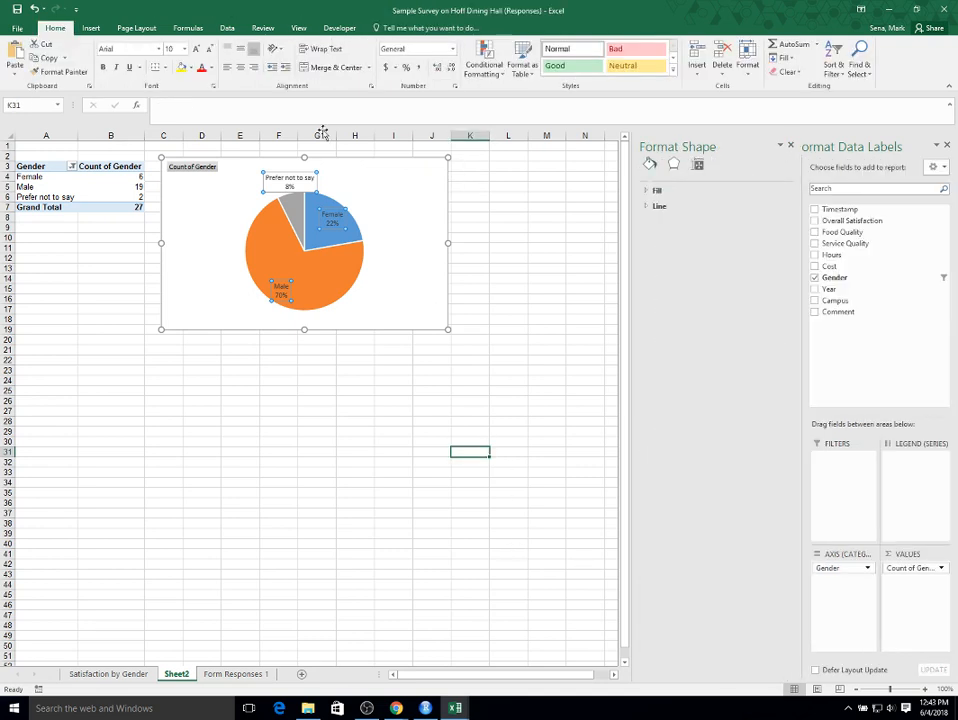
Widen the gender count pie chart slightly on its right side.
{"action": "left_click", "coordinate": [316, 204]}
{"action": "left_click", "coordinate": [316, 204]}
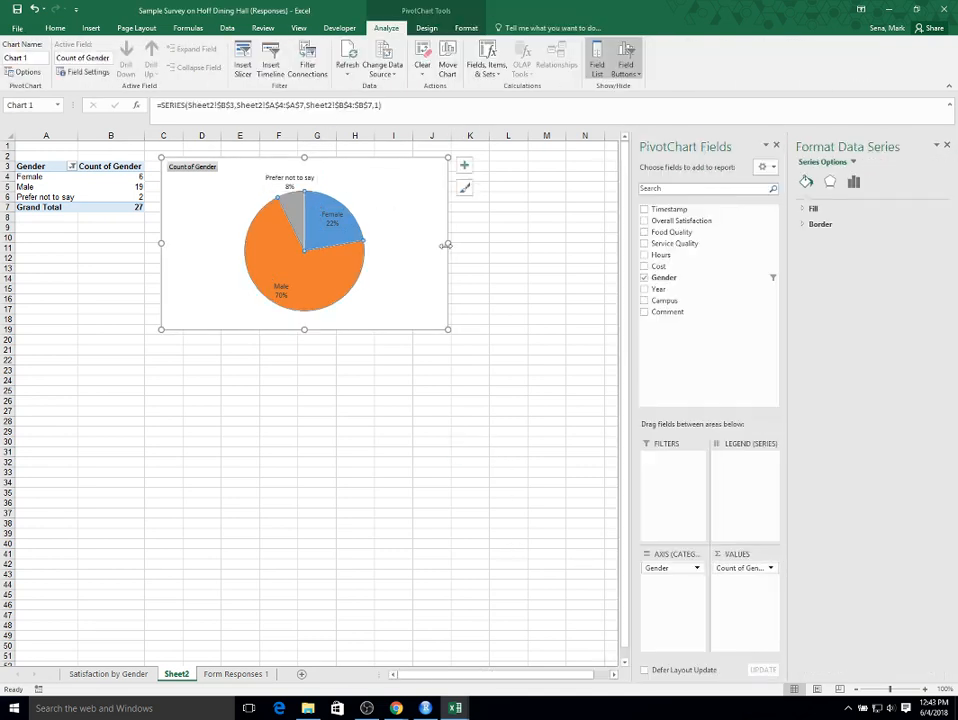
{"action": "left_click_drag", "start_coordinate": [448, 242], "coordinate": [455, 242]}
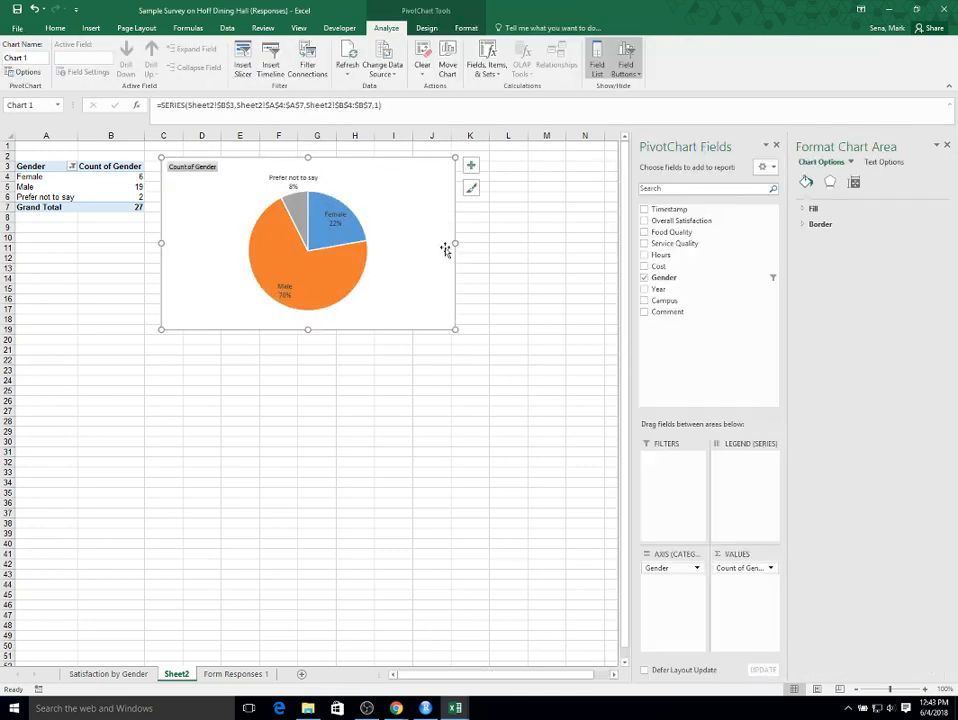
{"action": "left_click", "coordinate": [296, 367]}
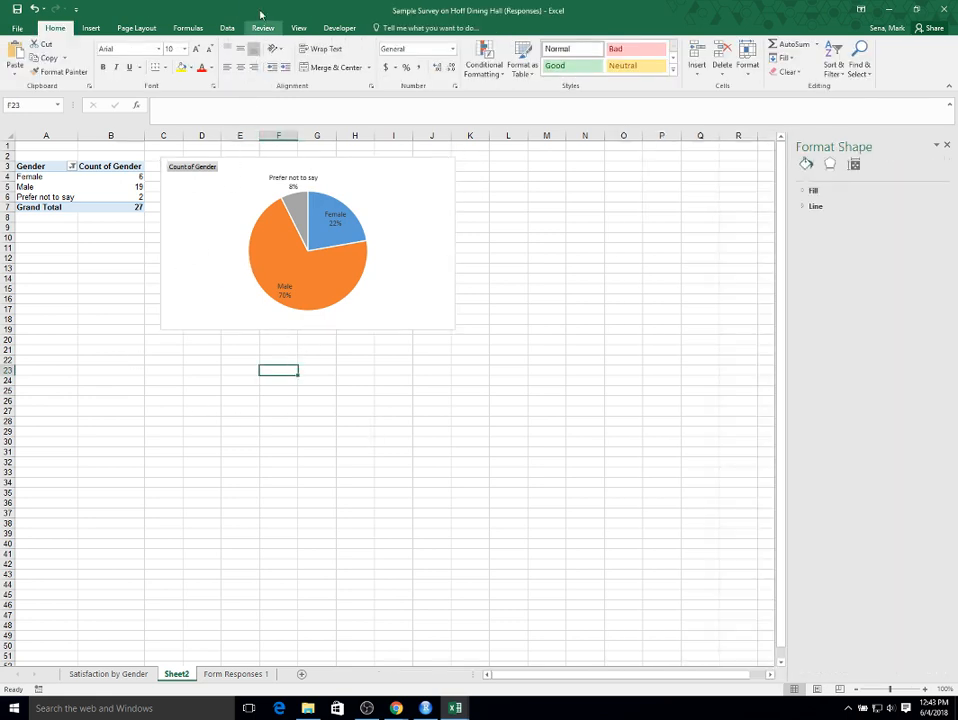
Create another PivotTable from Form Responses 1 range A1:J30, placed on the existing worksheet Sheet2 at cell A24.
{"action": "left_click", "coordinate": [91, 28]}
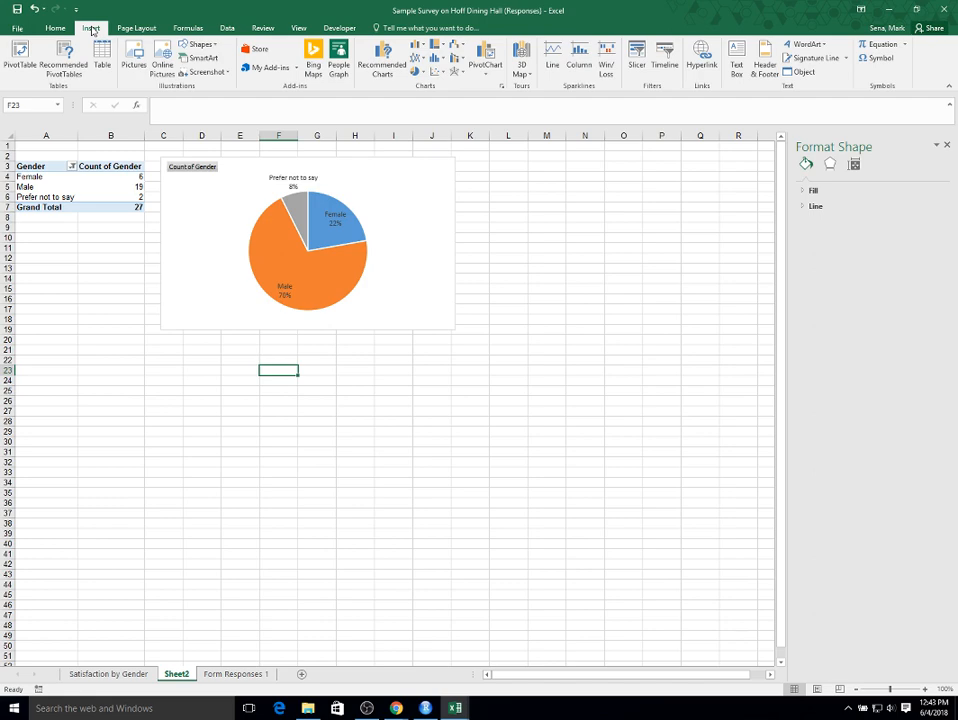
{"action": "left_click", "coordinate": [230, 674]}
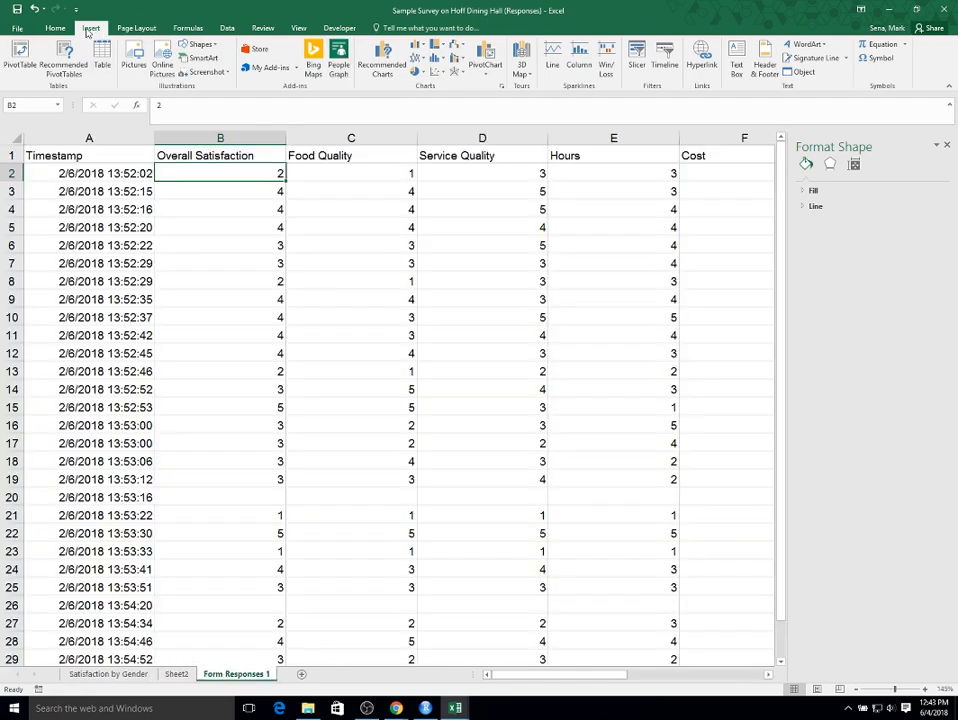
{"action": "left_click", "coordinate": [19, 58]}
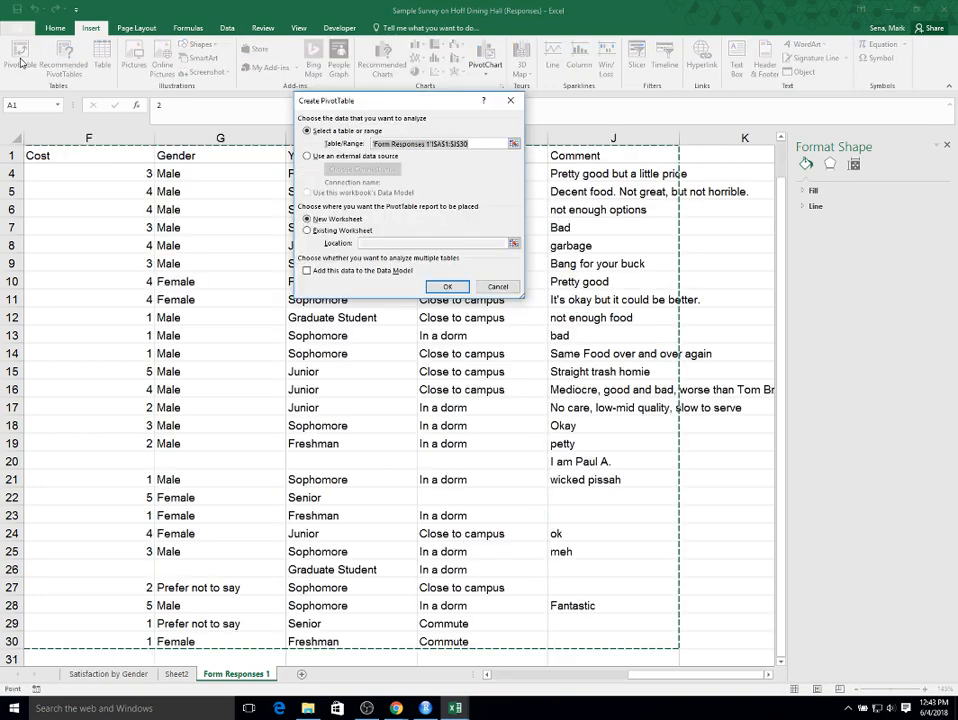
{"action": "left_click", "coordinate": [316, 230]}
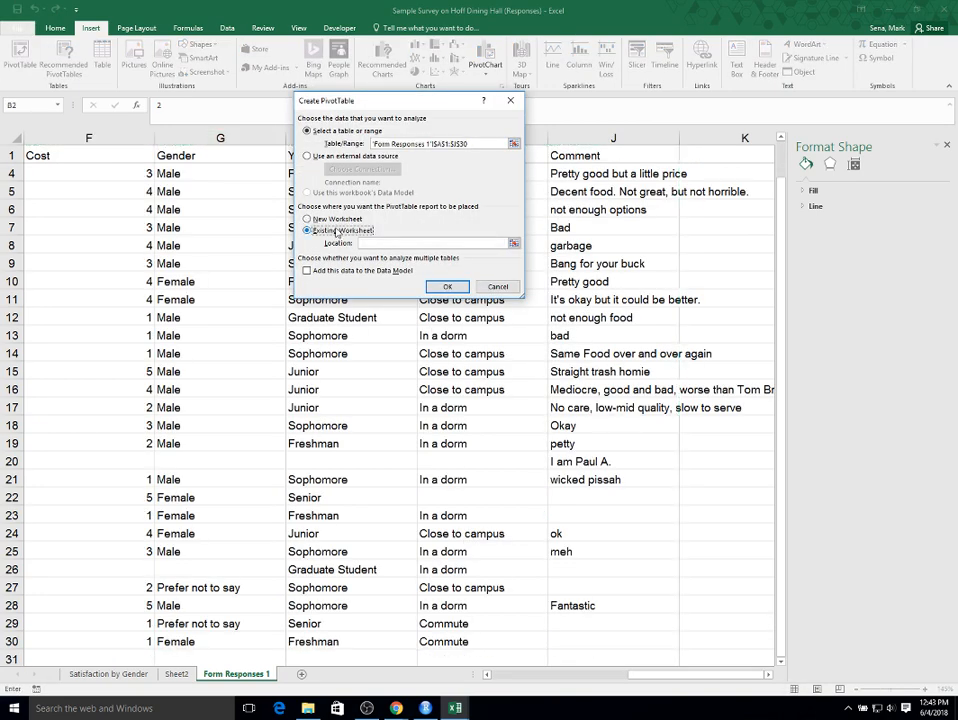
{"action": "left_click", "coordinate": [514, 243]}
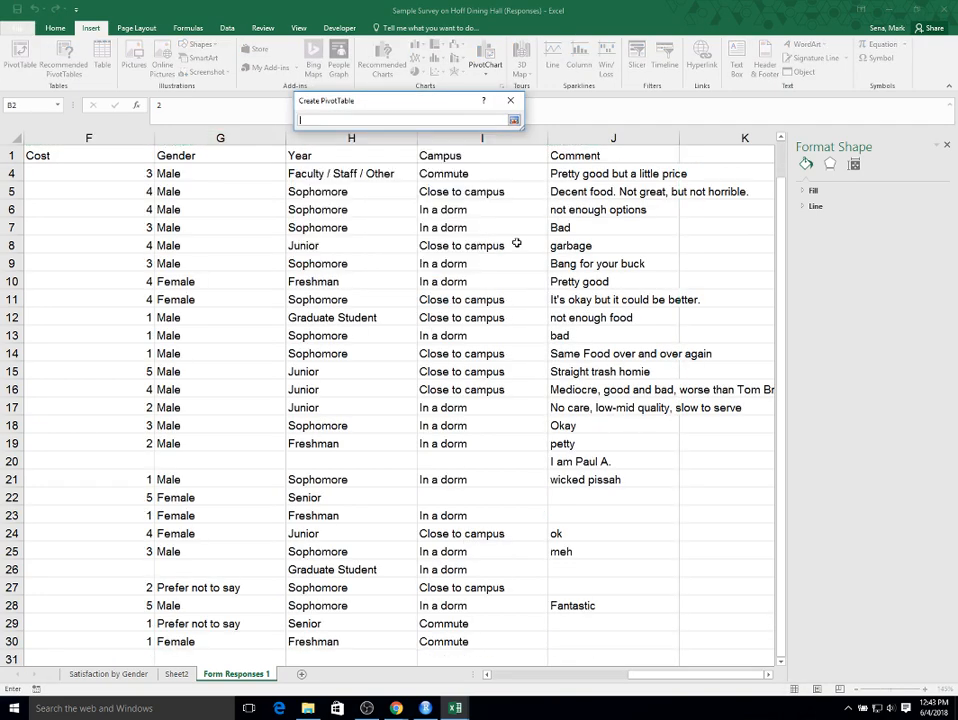
{"action": "left_click", "coordinate": [174, 673]}
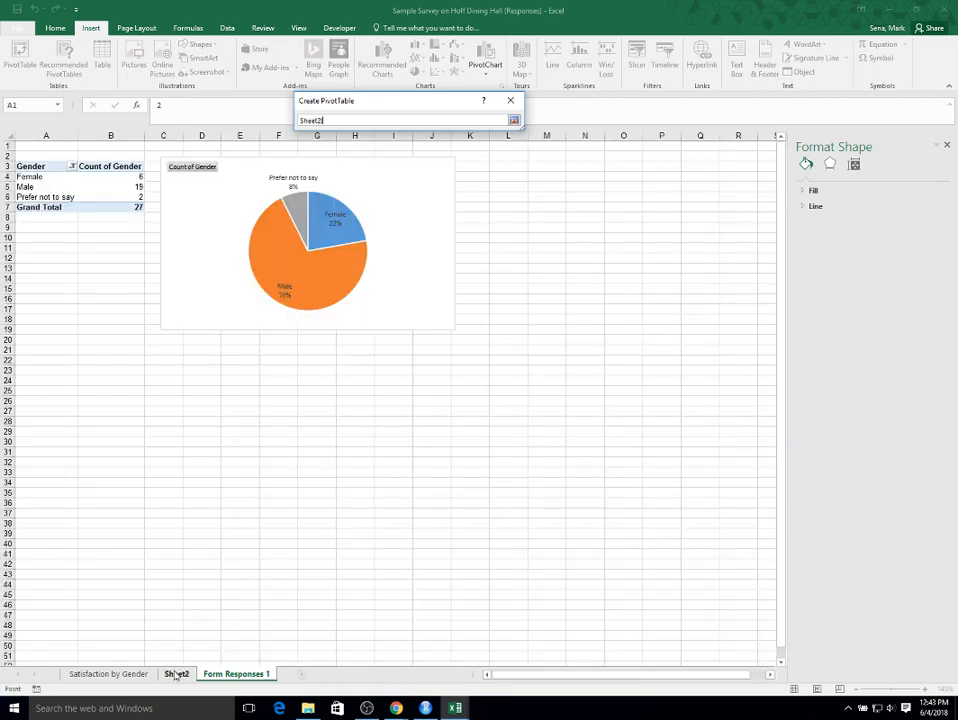
{"action": "left_click", "coordinate": [36, 384]}
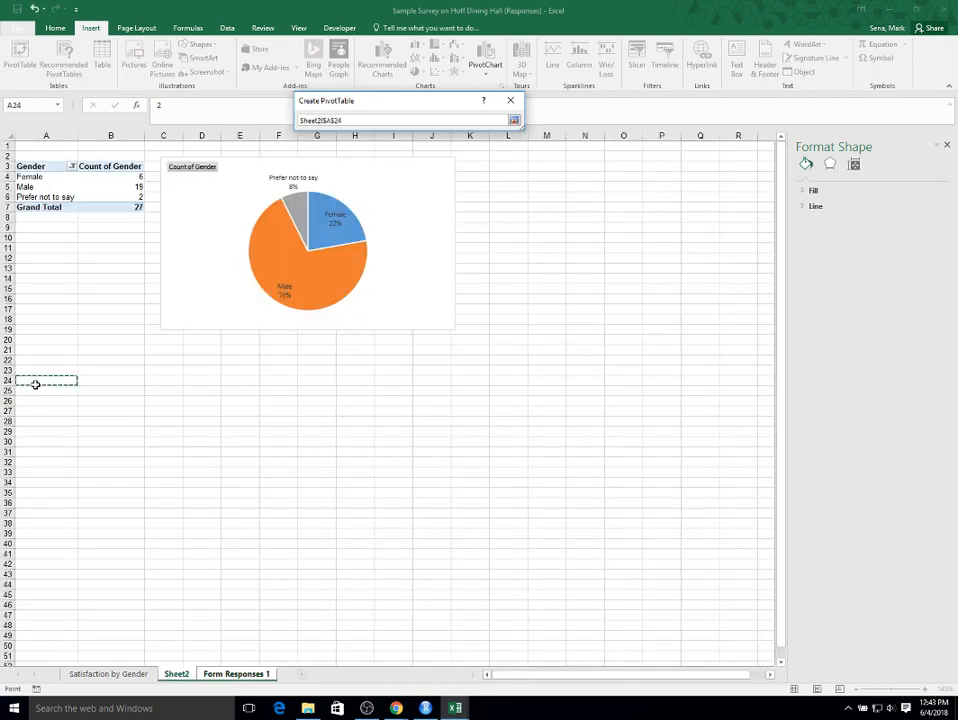
{"action": "left_click", "coordinate": [514, 120]}
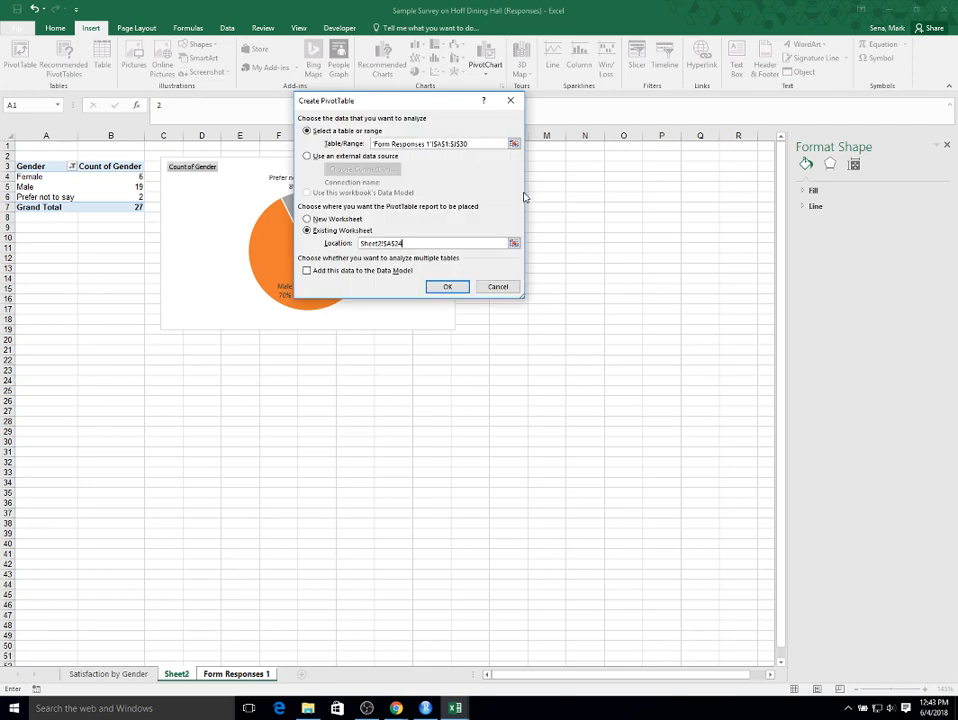
{"action": "left_click", "coordinate": [453, 285]}
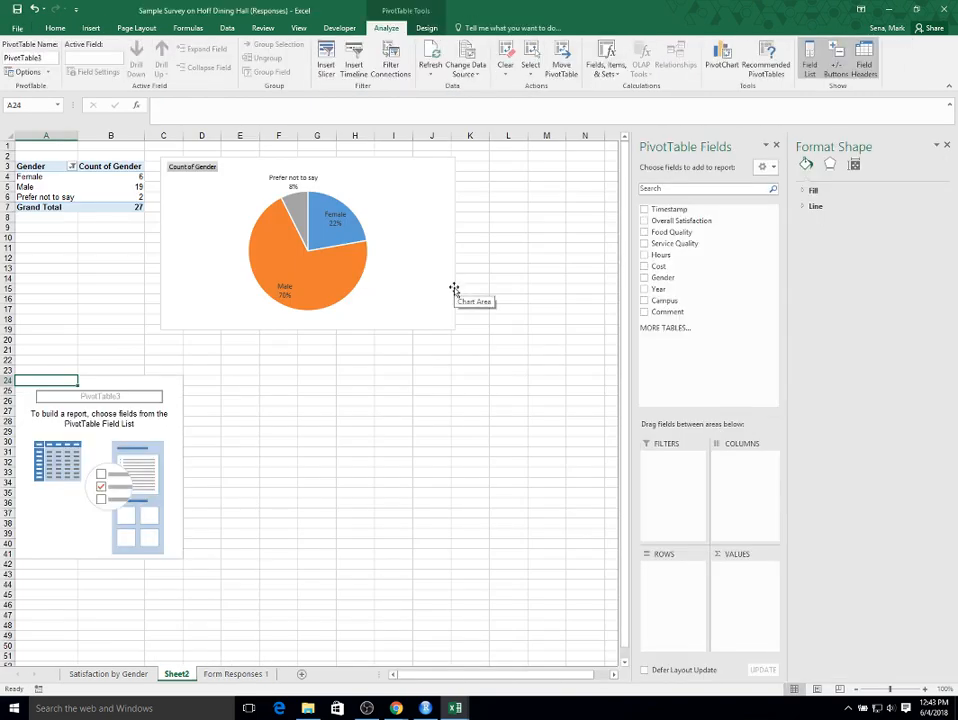
Add Year to the new PivotTable as both row field and counted value, and rename the row heading Year.
{"action": "left_click", "coordinate": [645, 289]}
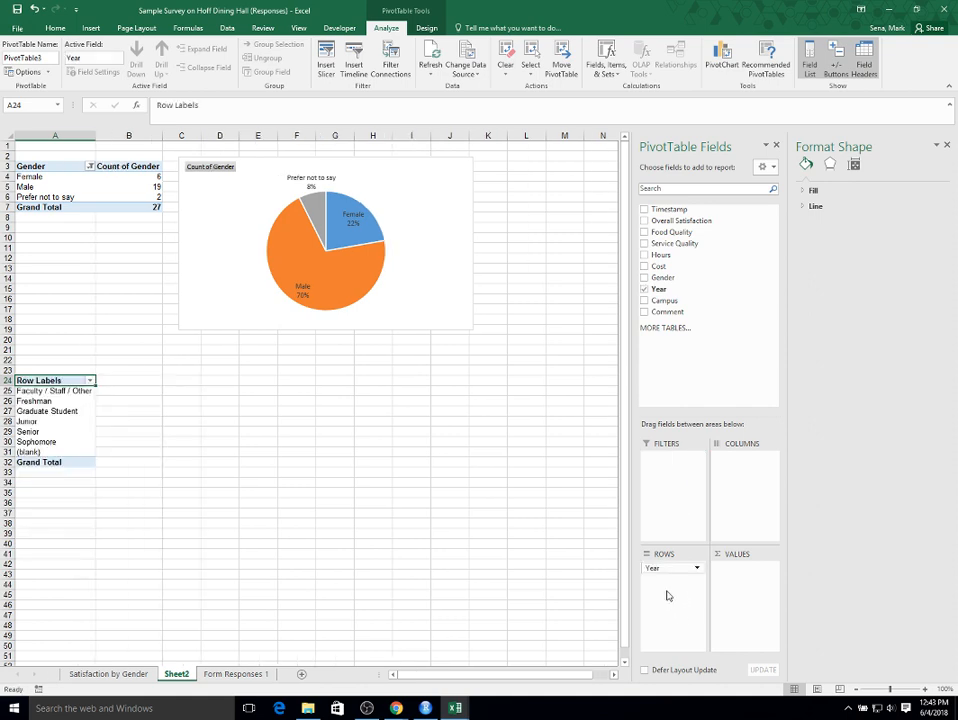
{"action": "left_click_drag", "start_coordinate": [656, 289], "coordinate": [740, 569]}
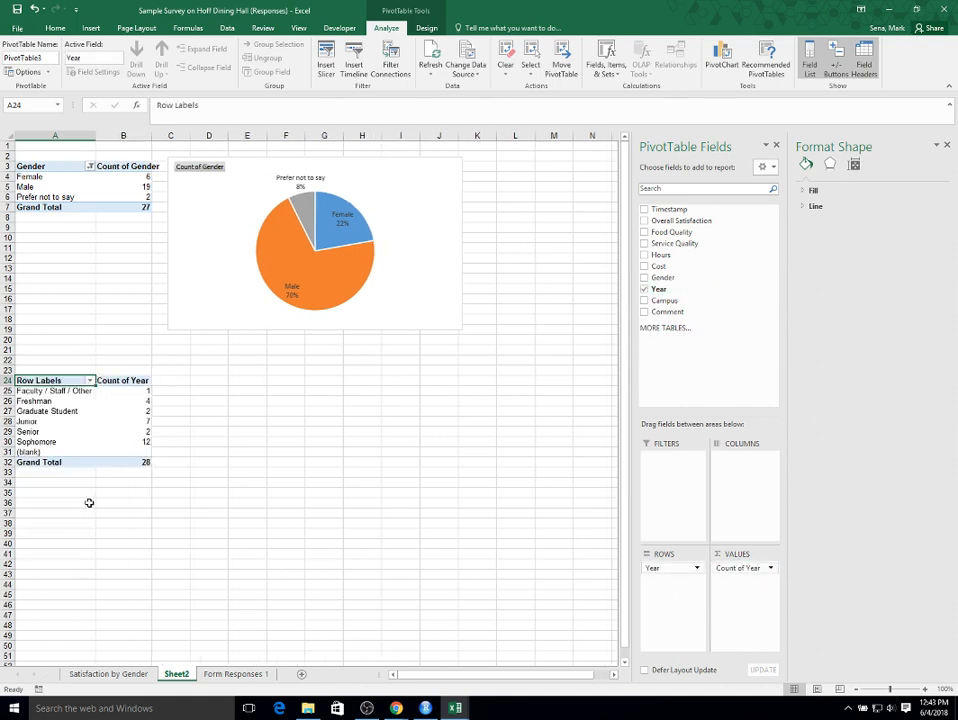
{"action": "type", "text": "Year"}
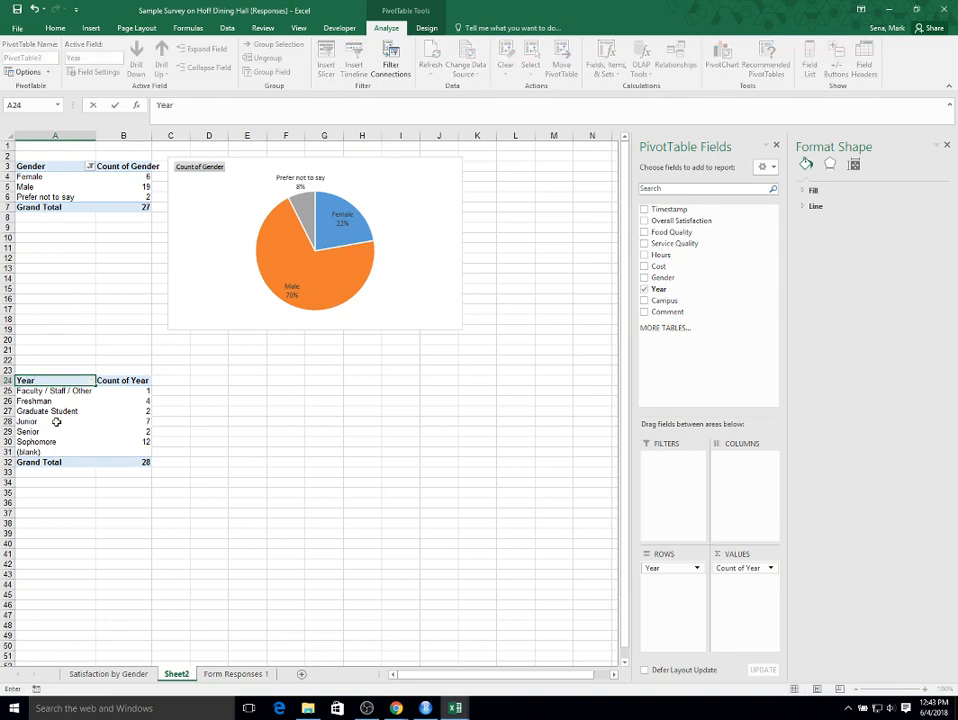
{"action": "left_click", "coordinate": [50, 421]}
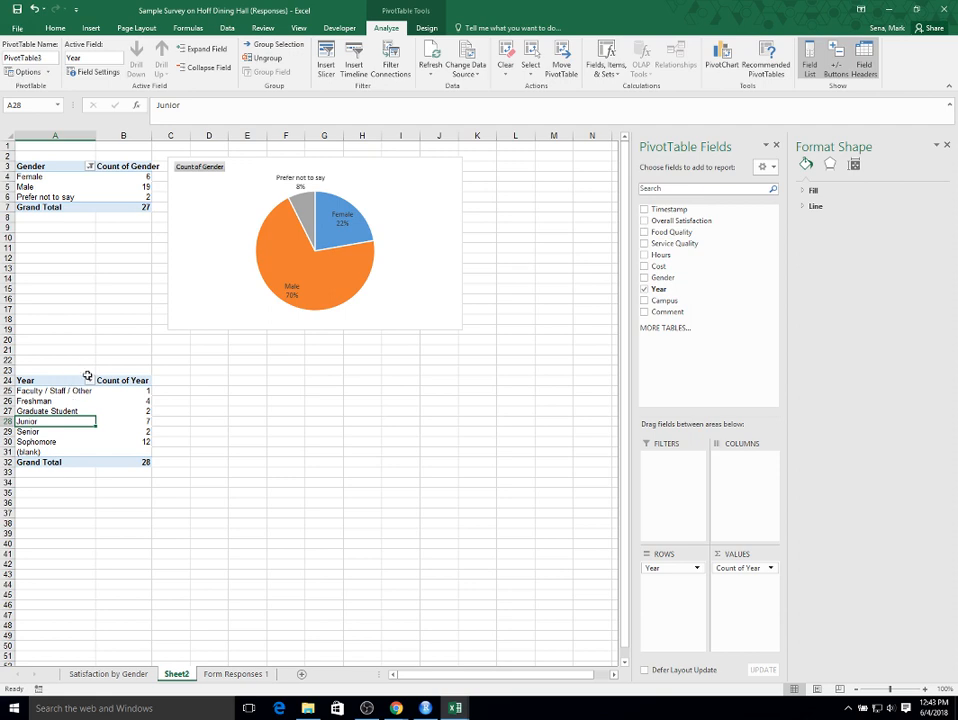
Exclude the (blank) item from the Year rows of the year count PivotTable.
{"action": "left_click", "coordinate": [89, 380]}
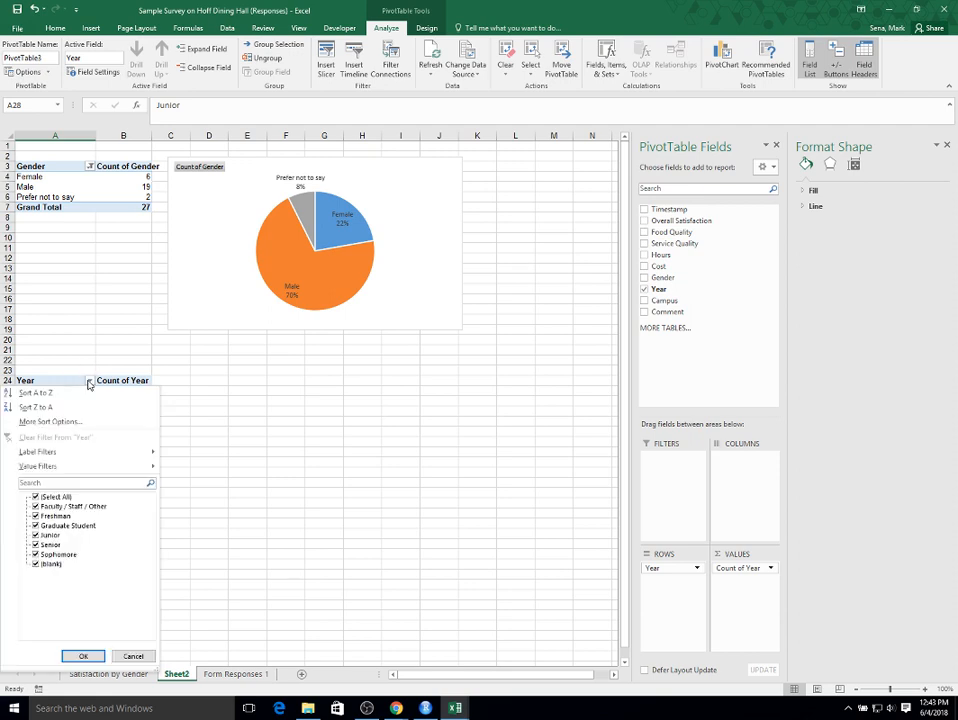
{"action": "left_click", "coordinate": [35, 564]}
{"action": "left_click", "coordinate": [83, 656]}
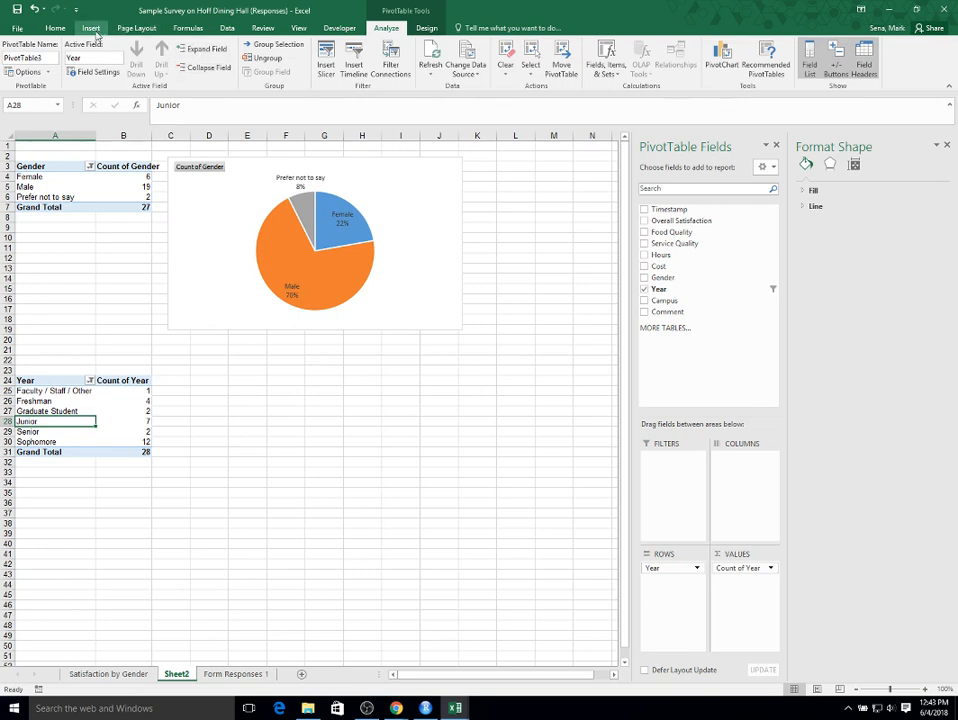
{"action": "left_click", "coordinate": [91, 28]}
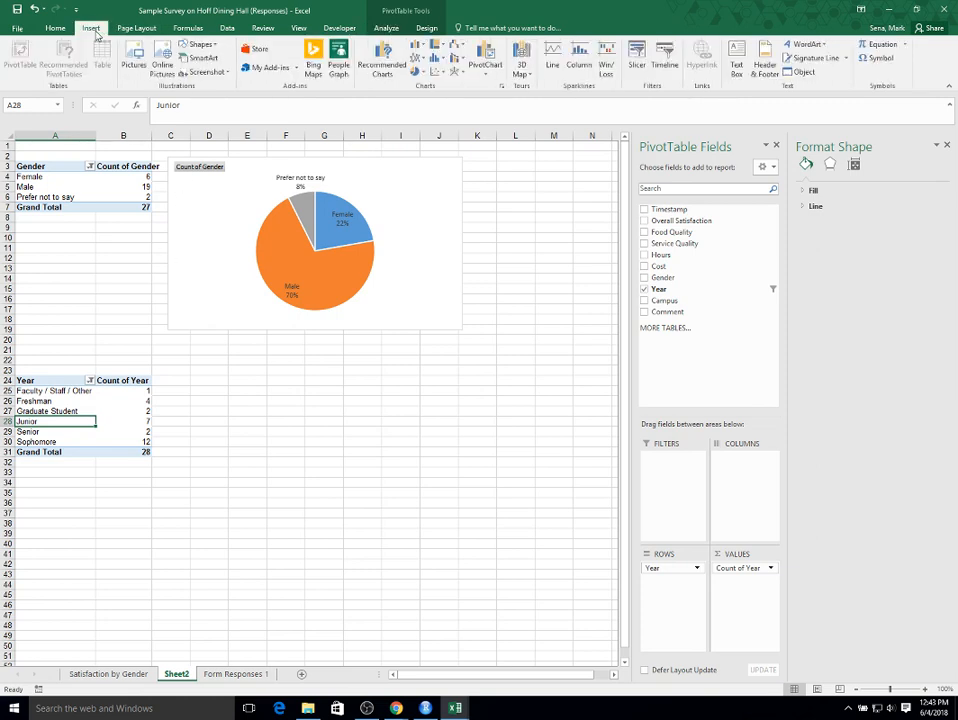
{"action": "left_click", "coordinate": [416, 71]}
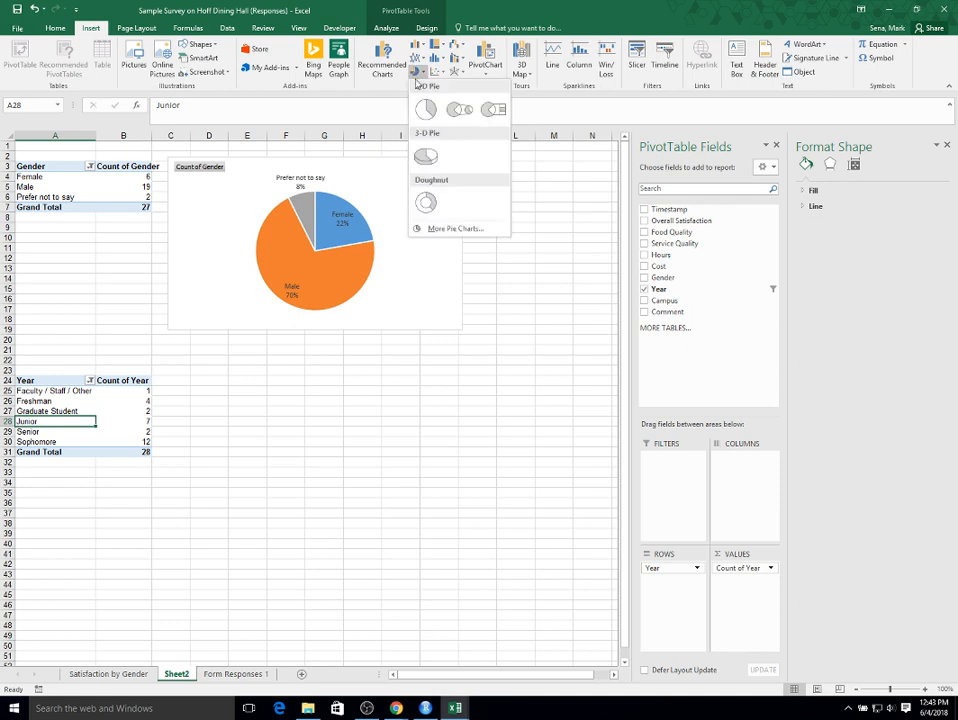
{"action": "left_click", "coordinate": [426, 109]}
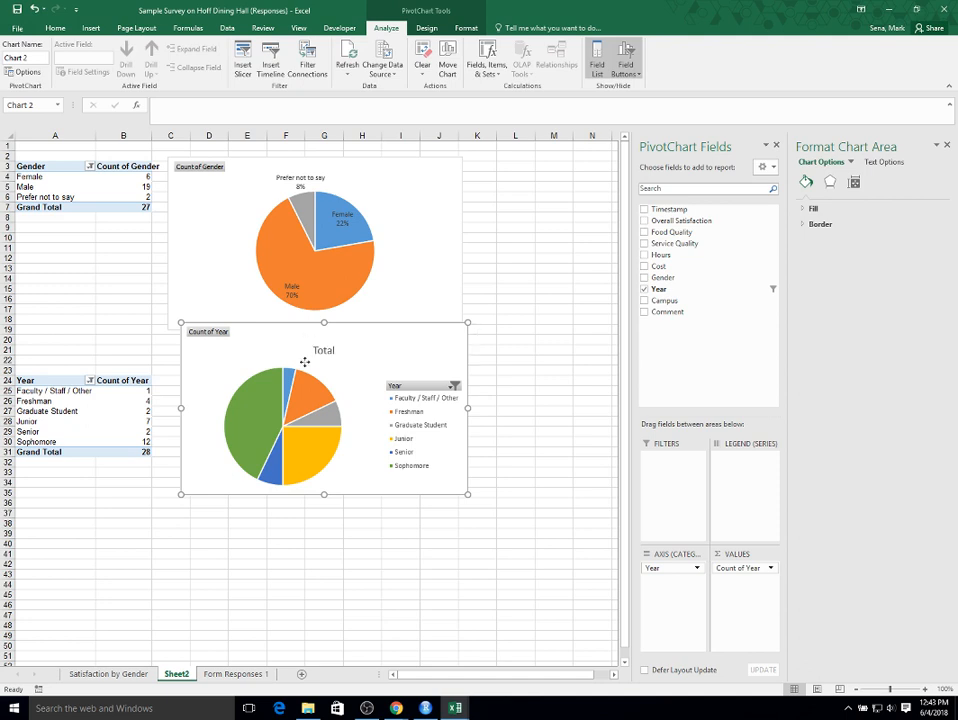
{"action": "left_click_drag", "start_coordinate": [304, 362], "coordinate": [293, 385]}
{"action": "left_click", "coordinate": [305, 404]}
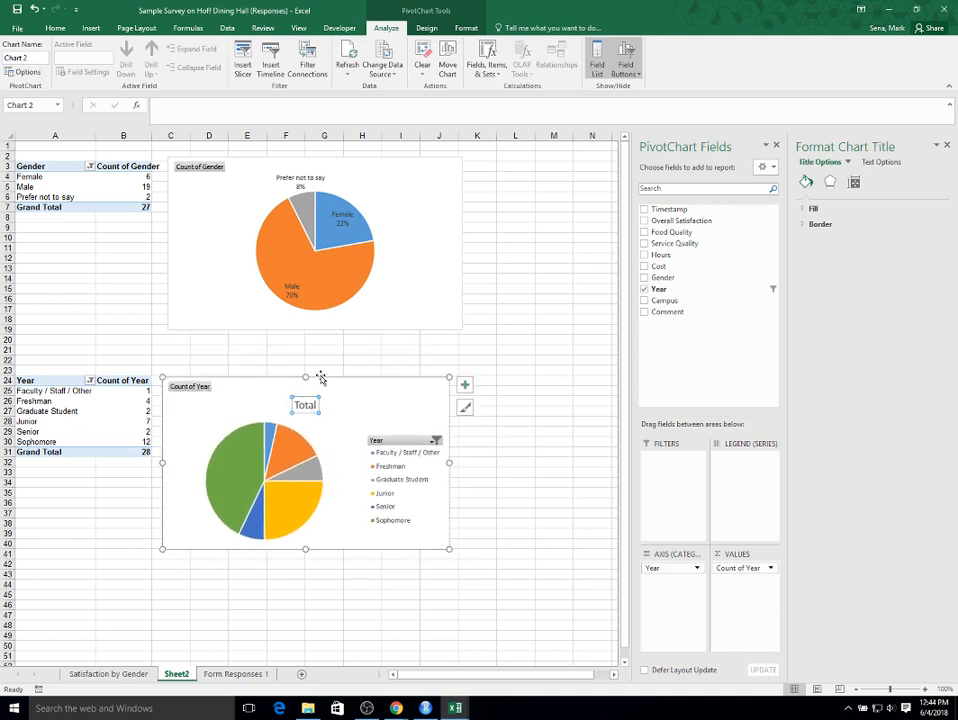
{"action": "key", "text": "Delete"}
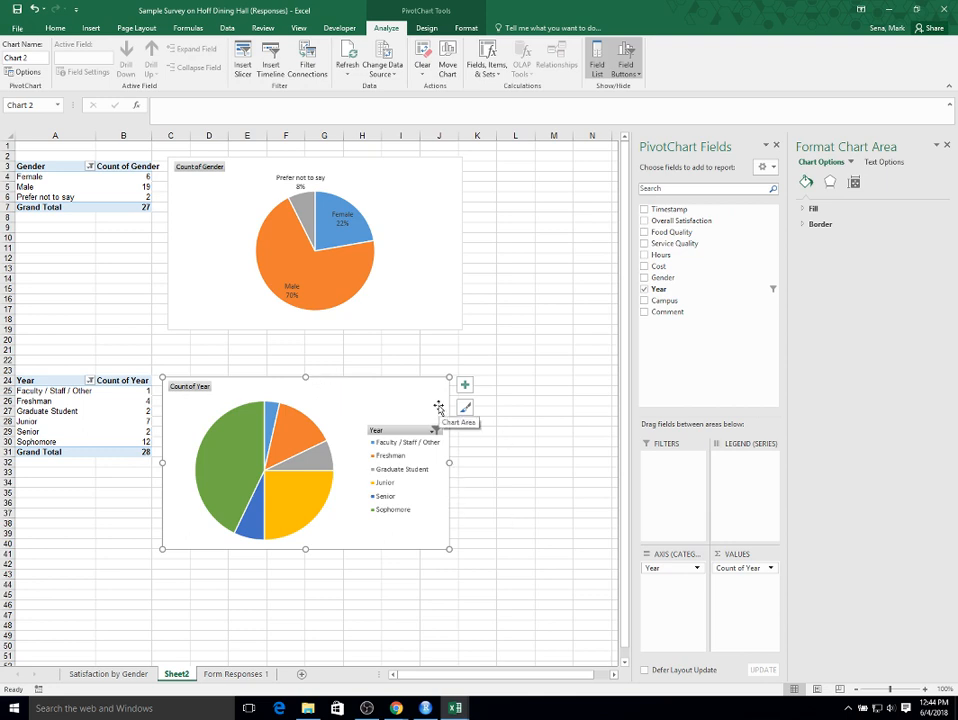
{"action": "key", "text": "Delete"}
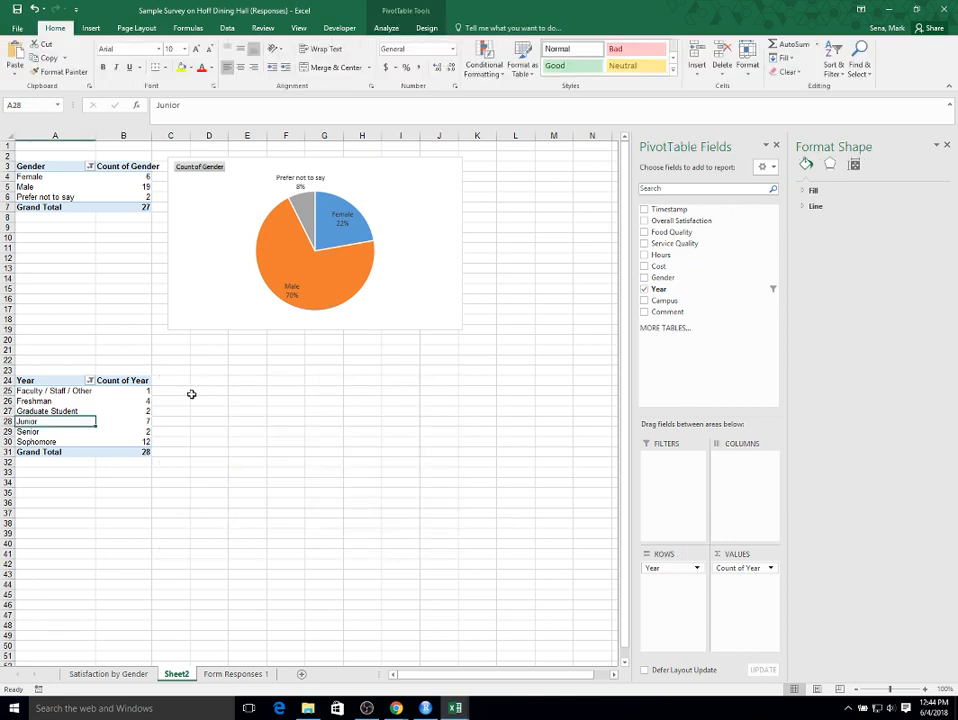
Insert a 2-D pie PivotChart of the year counts and place it beside the year PivotTable.
{"action": "left_click_drag", "start_coordinate": [22, 391], "coordinate": [110, 441]}
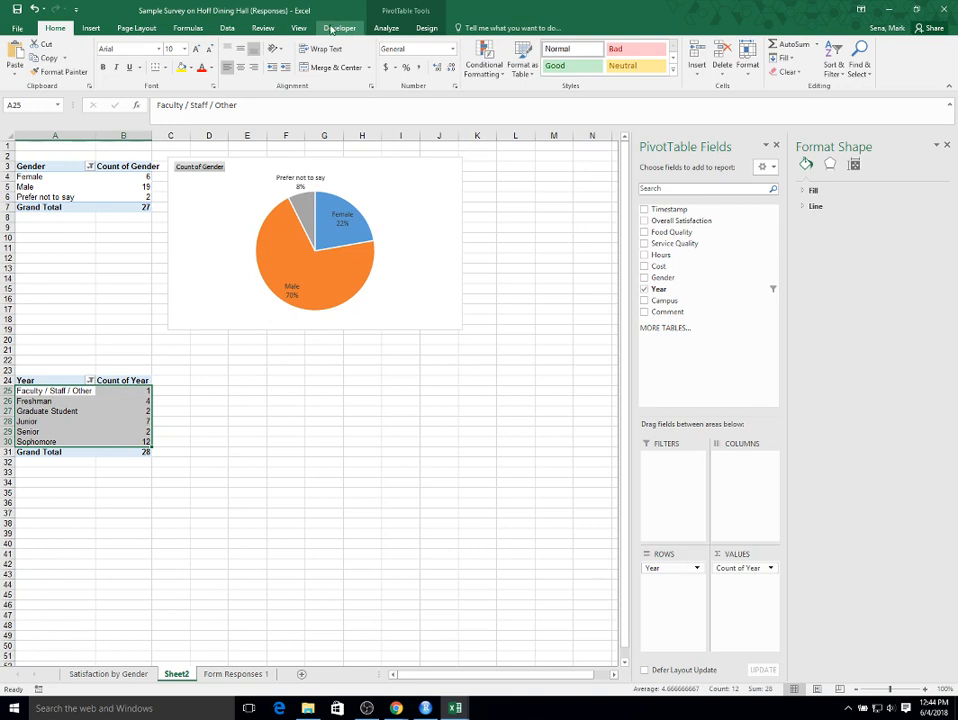
{"action": "left_click", "coordinate": [91, 28]}
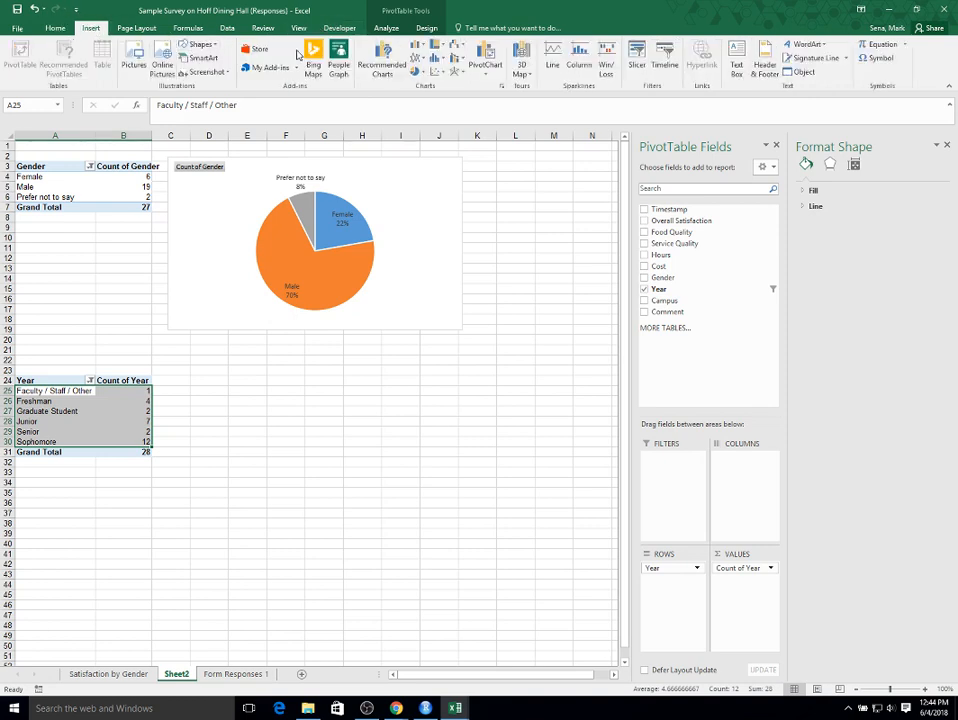
{"action": "left_click", "coordinate": [414, 72]}
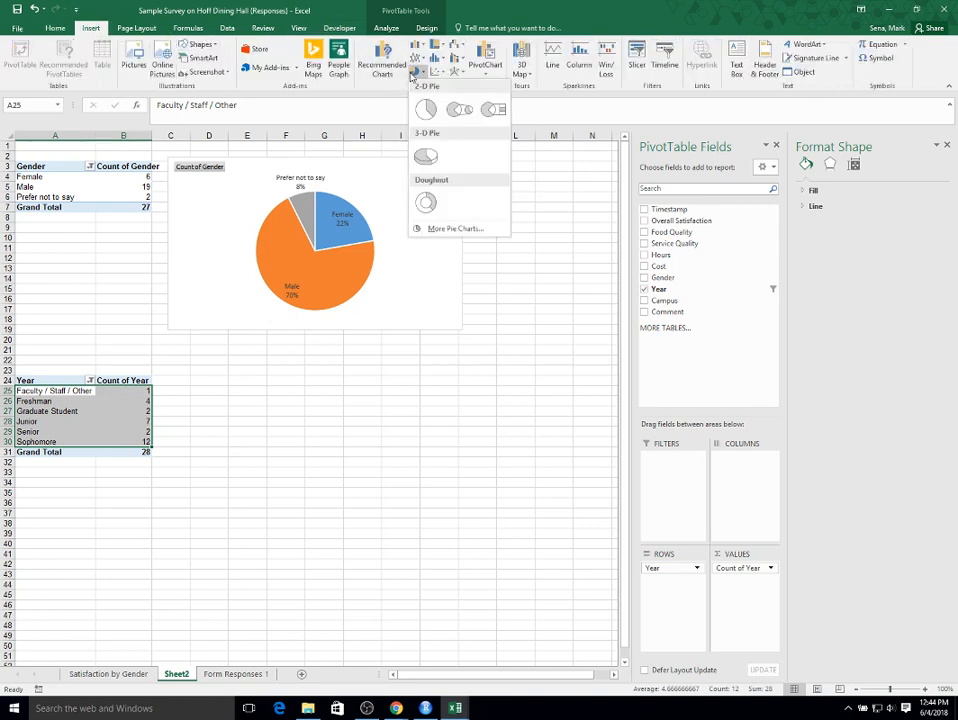
{"action": "left_click", "coordinate": [426, 109]}
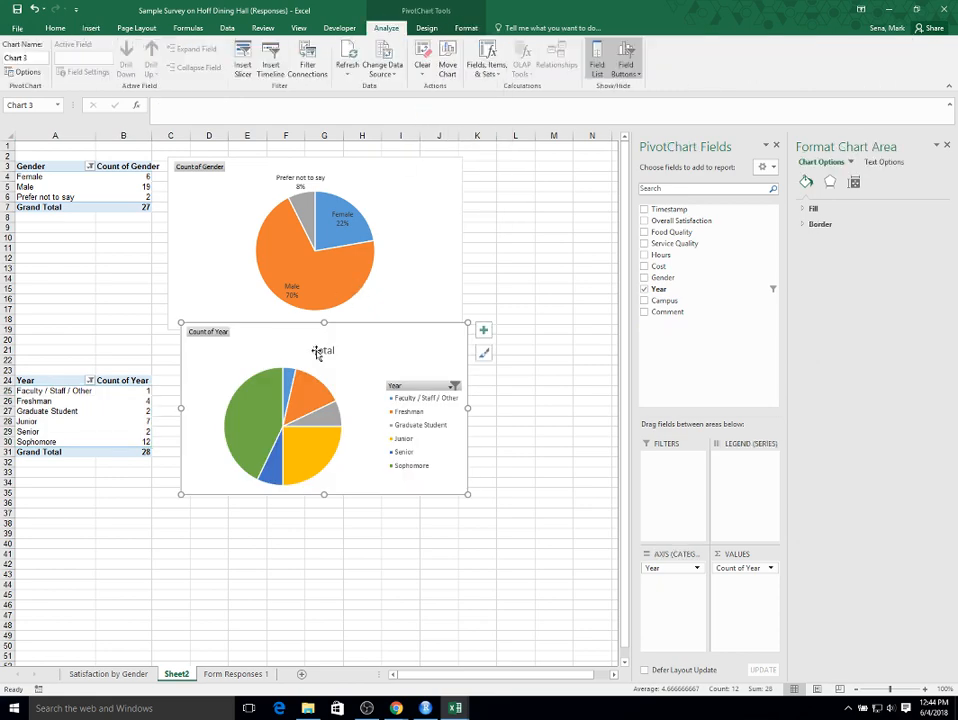
{"action": "left_click_drag", "start_coordinate": [341, 347], "coordinate": [314, 385]}
Delete the title and the legend of the year count pie chart.
{"action": "left_click", "coordinate": [312, 385]}
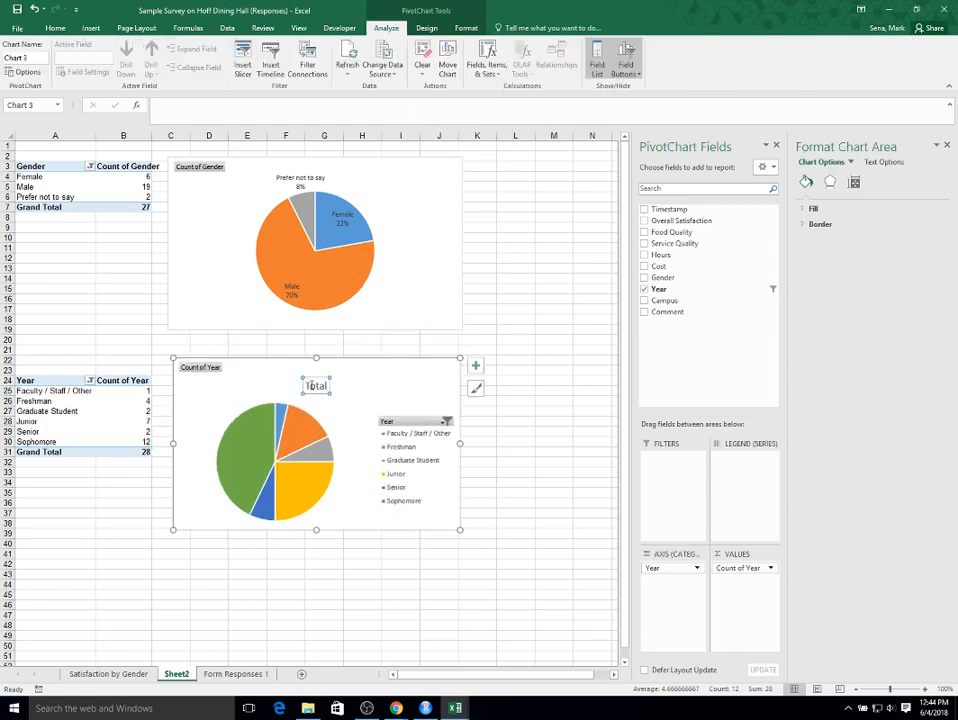
{"action": "key", "text": "Delete"}
{"action": "left_click", "coordinate": [396, 458]}
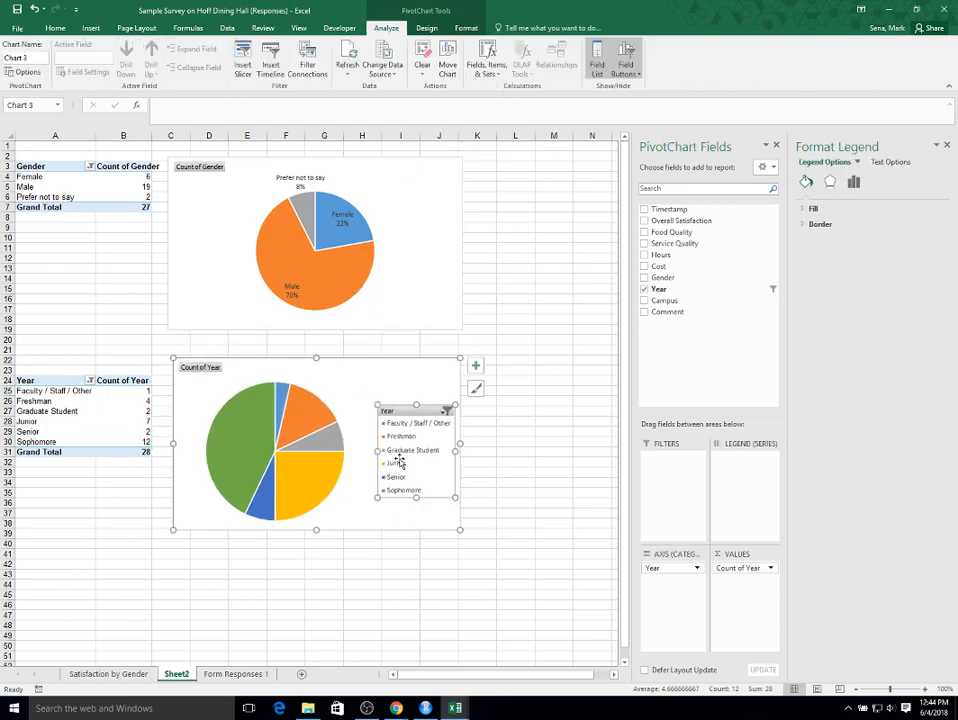
{"action": "key", "text": "Delete"}
Add data labels to the slices of the year count pie chart.
{"action": "right_click", "coordinate": [290, 426]}
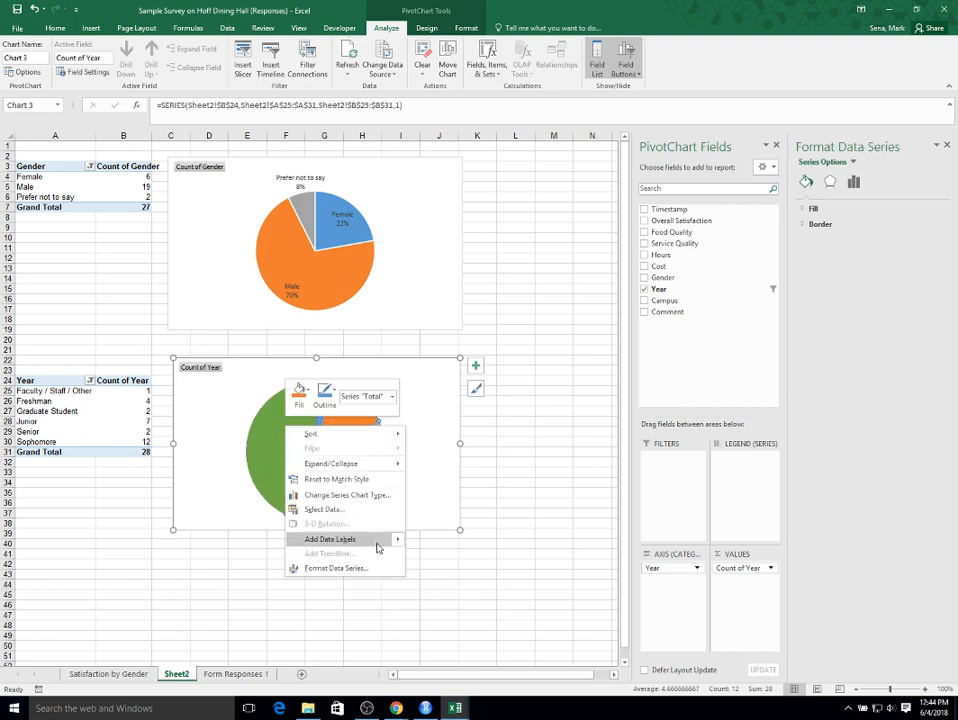
{"action": "mouse_move", "coordinate": [378, 546]}
{"action": "left_click", "coordinate": [449, 540]}
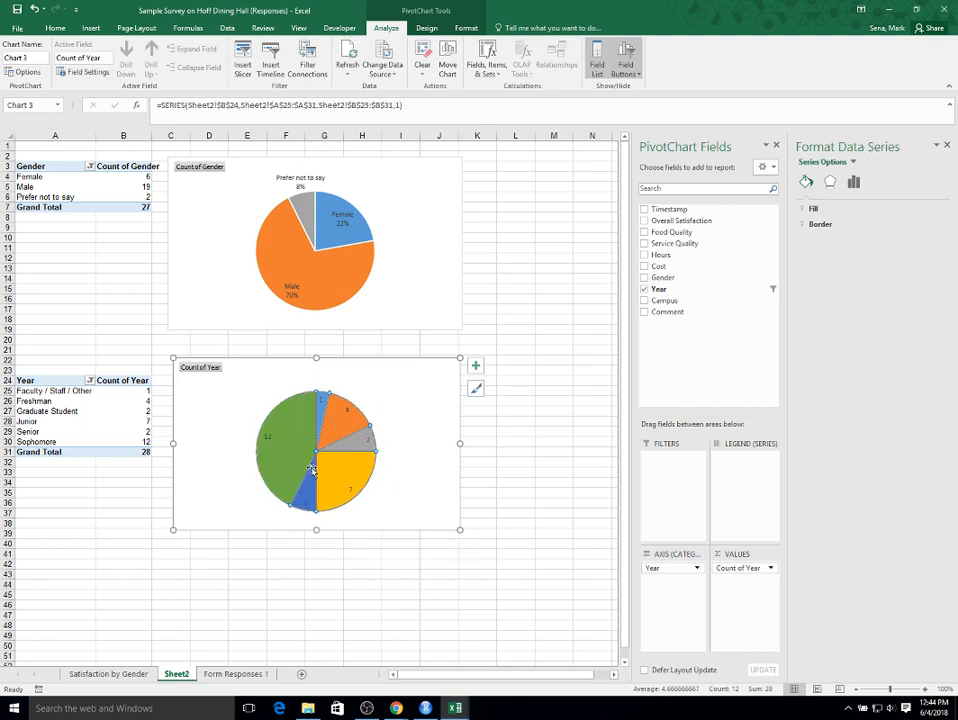
Set the year pie chart's data labels to show category name and percentage instead of value, without leader lines.
{"action": "right_click", "coordinate": [296, 433]}
{"action": "mouse_move", "coordinate": [299, 446]}
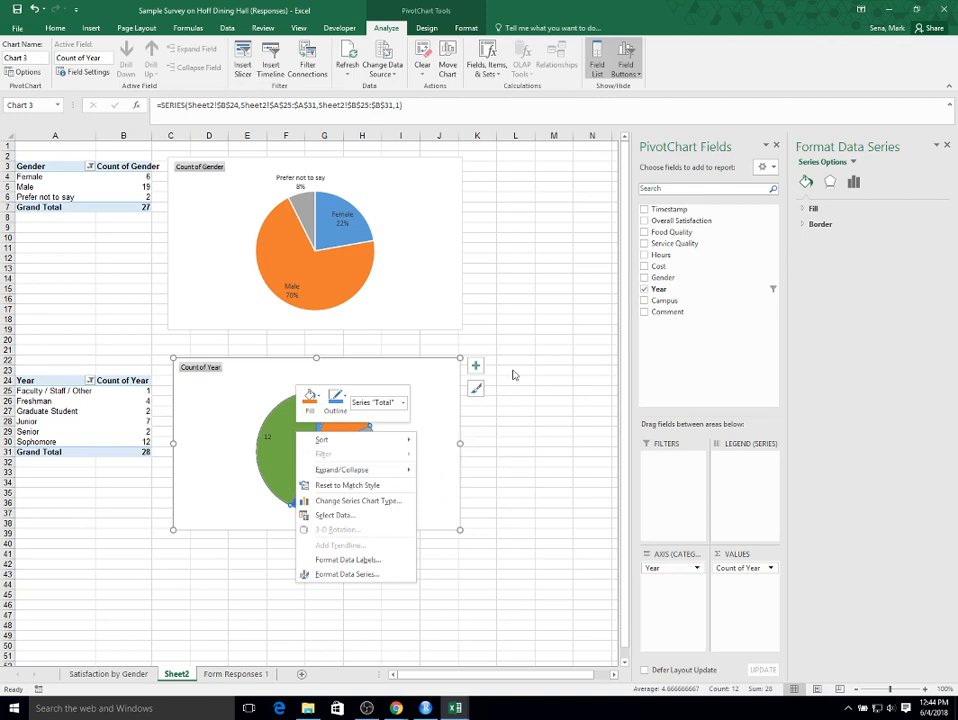
{"action": "left_click", "coordinate": [364, 559]}
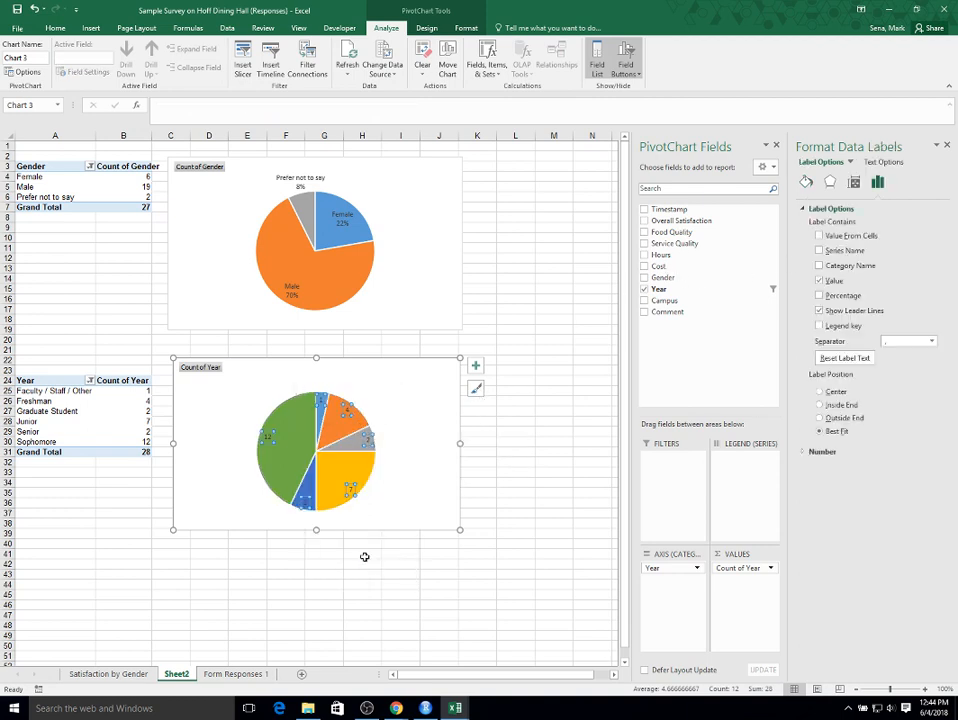
{"action": "left_click", "coordinate": [826, 295]}
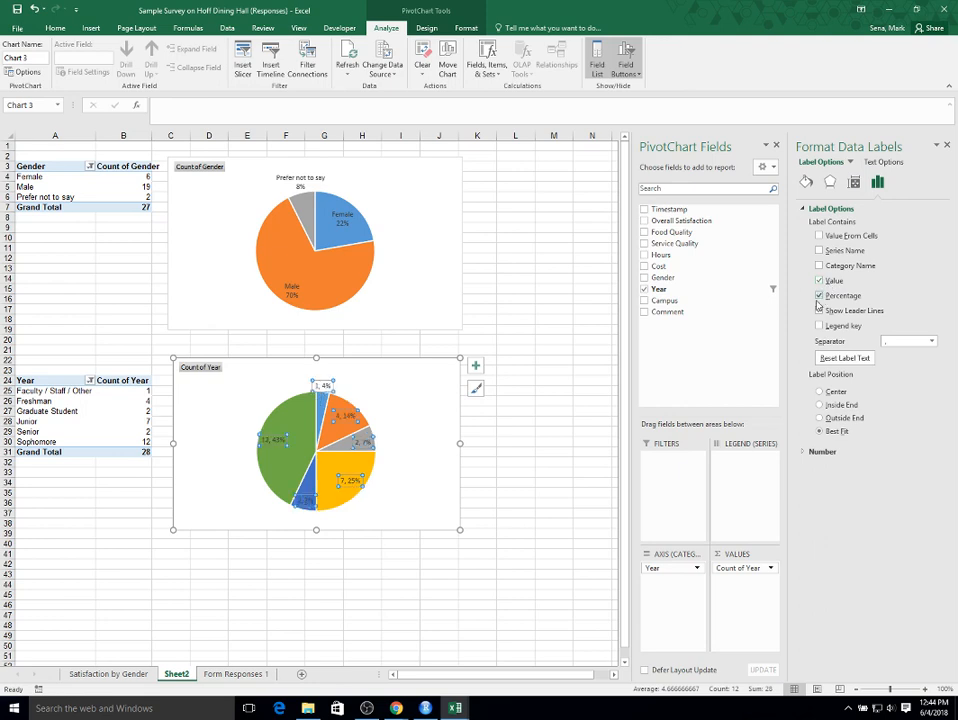
{"action": "left_click", "coordinate": [820, 281]}
{"action": "left_click", "coordinate": [819, 265]}
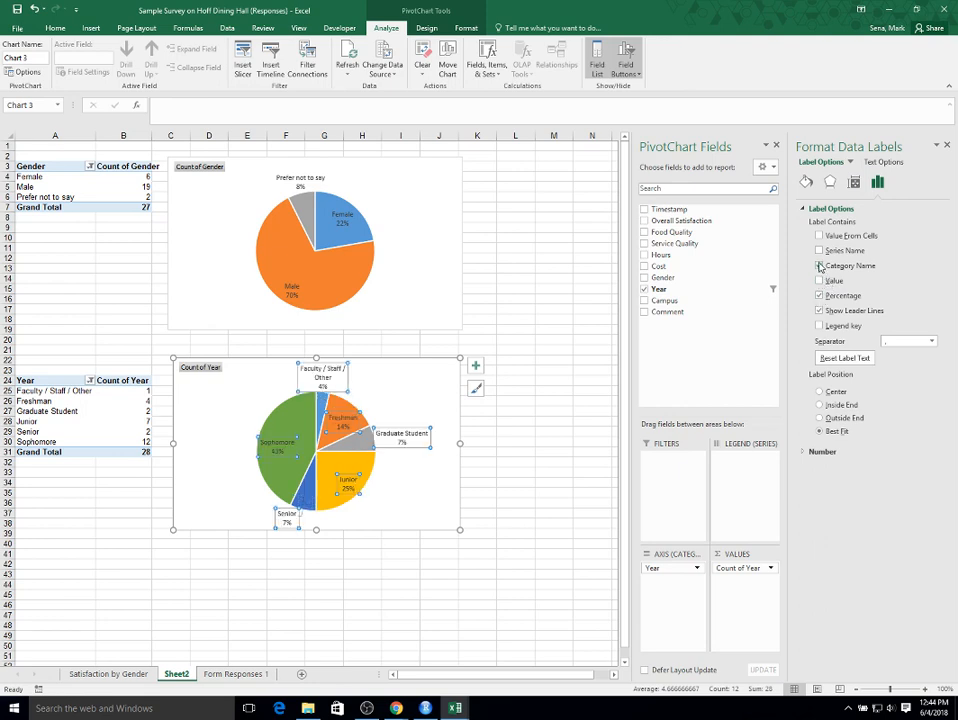
{"action": "left_click", "coordinate": [819, 310]}
{"action": "left_click", "coordinate": [478, 472]}
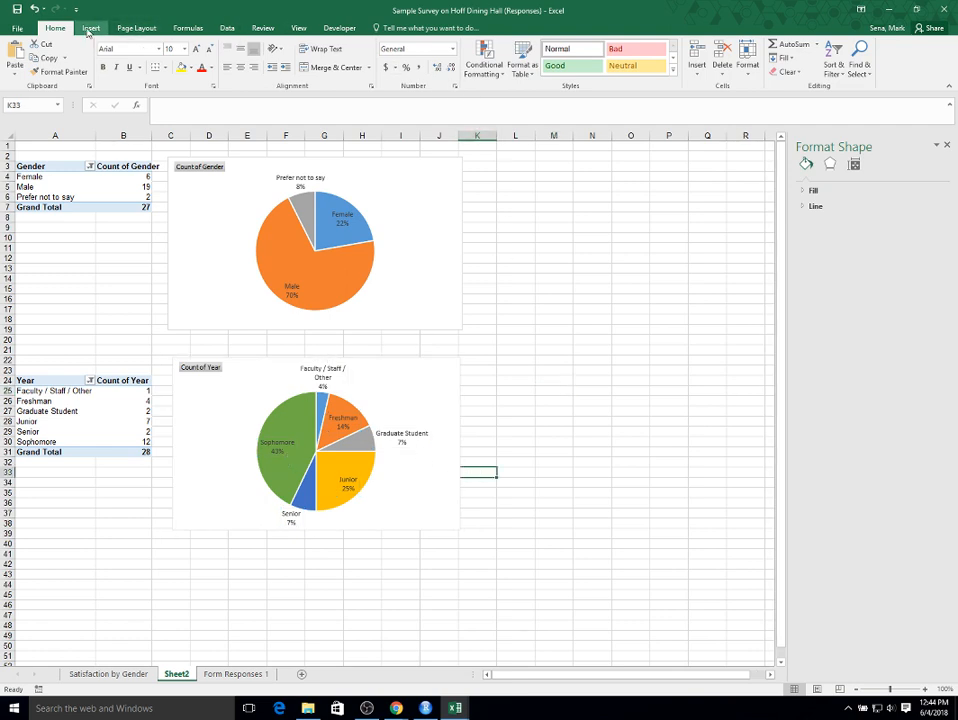
Insert Gender and Campus slicers for the year PivotTable and place them side by side next to the year pie chart.
{"action": "left_click", "coordinate": [105, 400]}
{"action": "left_click", "coordinate": [90, 27]}
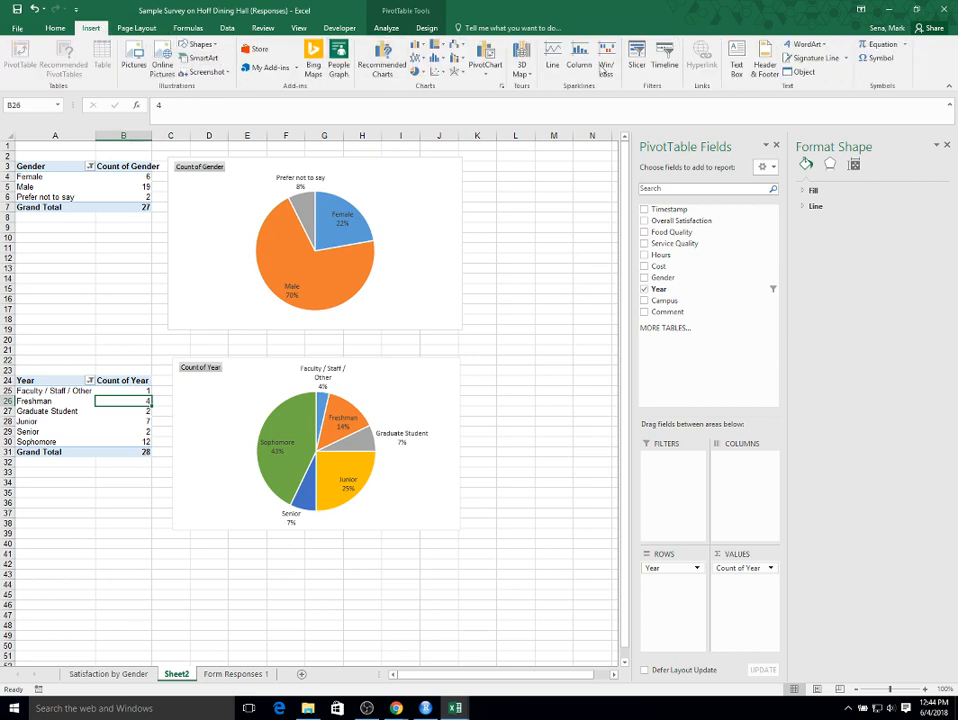
{"action": "left_click", "coordinate": [637, 60]}
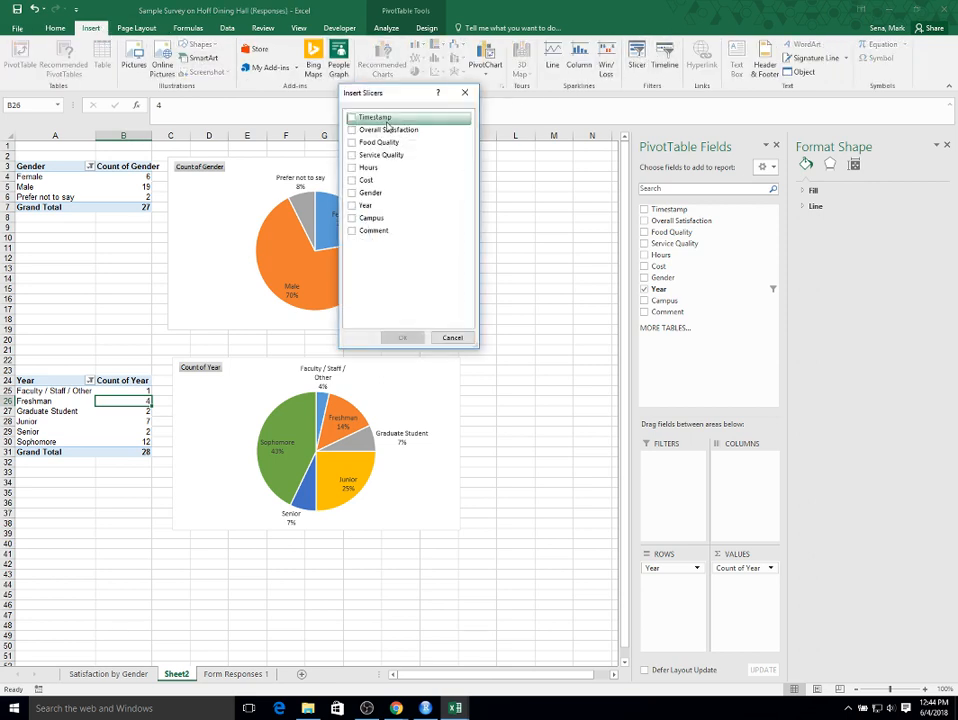
{"action": "left_click", "coordinate": [351, 192]}
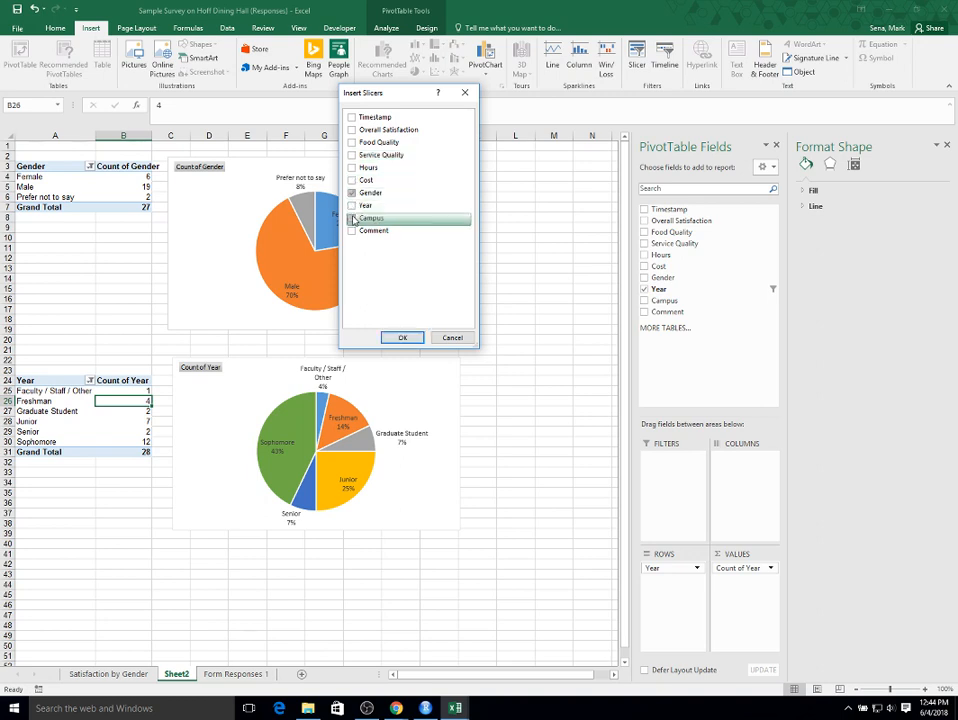
{"action": "left_click", "coordinate": [351, 218]}
{"action": "left_click", "coordinate": [402, 337]}
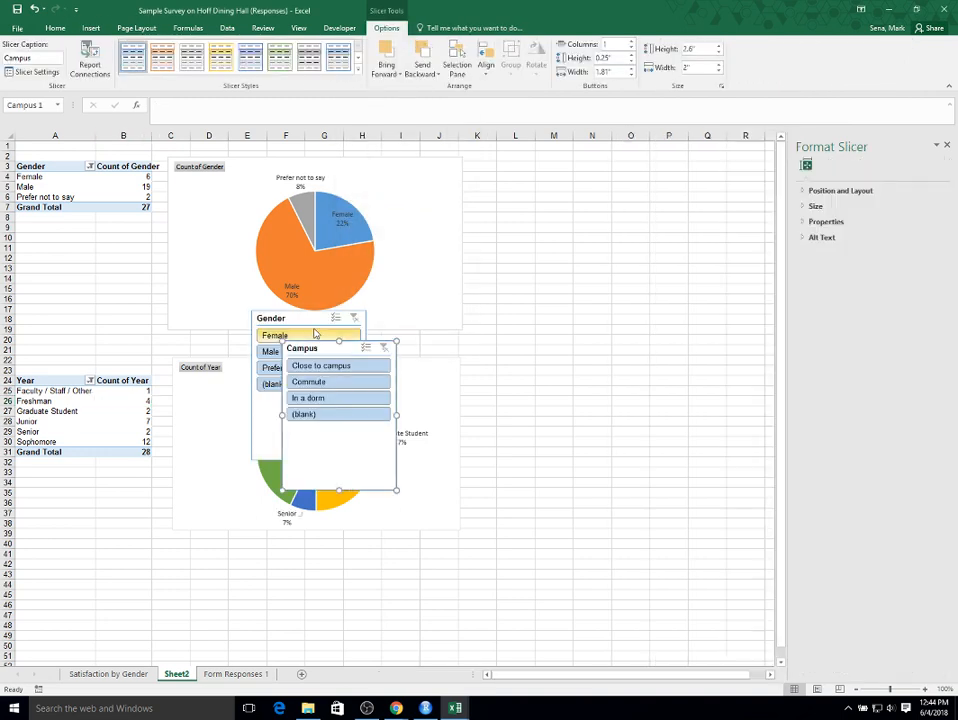
{"action": "left_click_drag", "start_coordinate": [324, 317], "coordinate": [547, 381]}
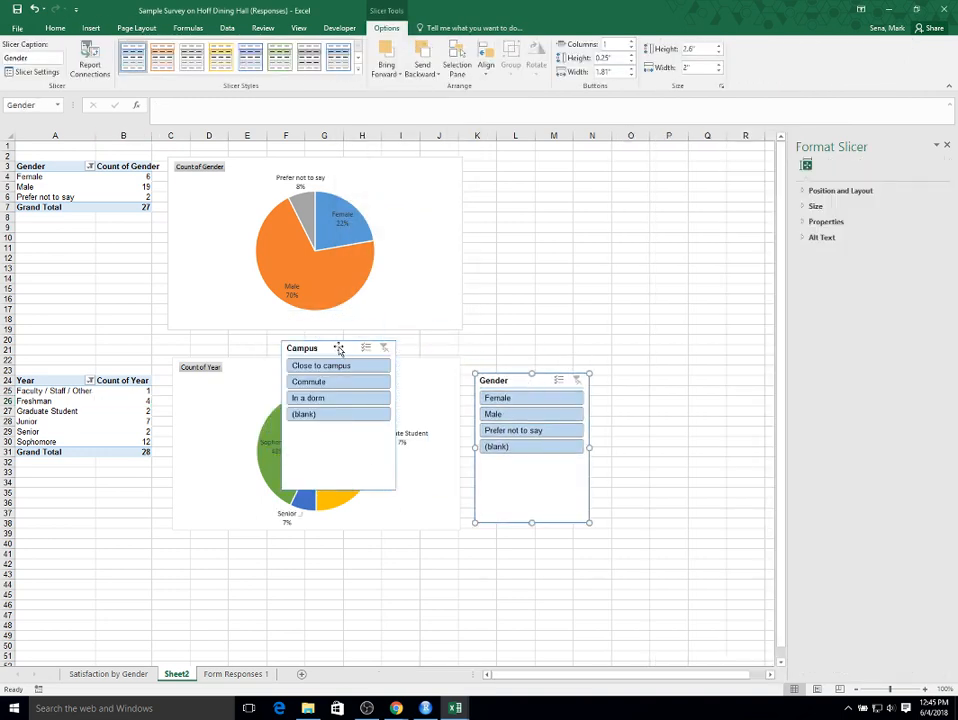
{"action": "left_click_drag", "start_coordinate": [338, 346], "coordinate": [669, 385]}
Try slicing the year counts by Prefer not to say and Male for Commute respondents, and clear both slicer filters.
{"action": "left_click", "coordinate": [507, 431]}
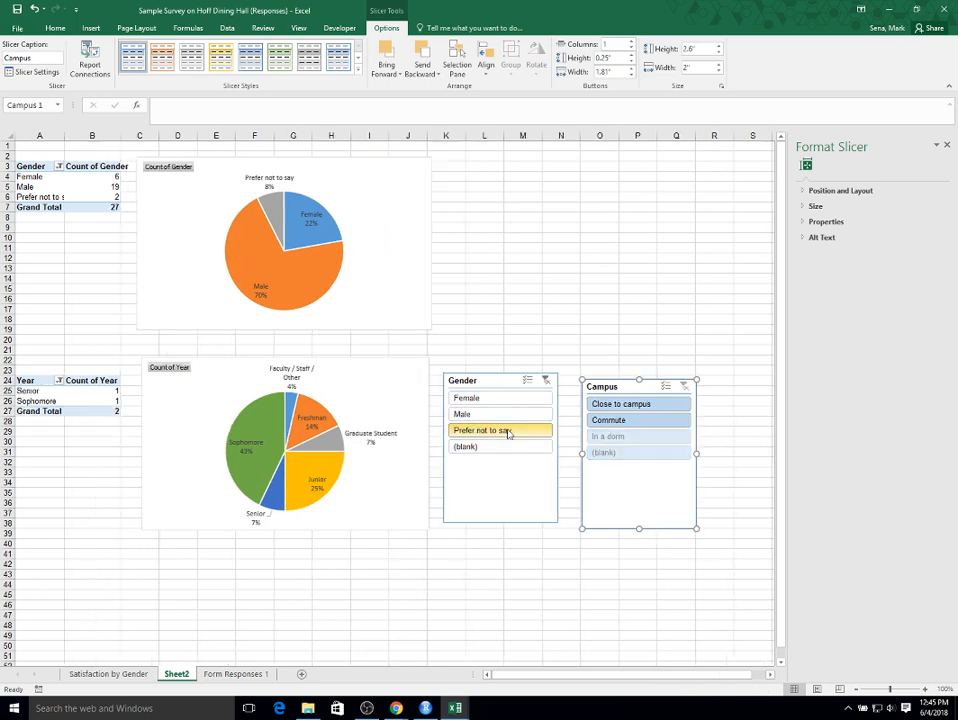
{"action": "left_click", "coordinate": [646, 421]}
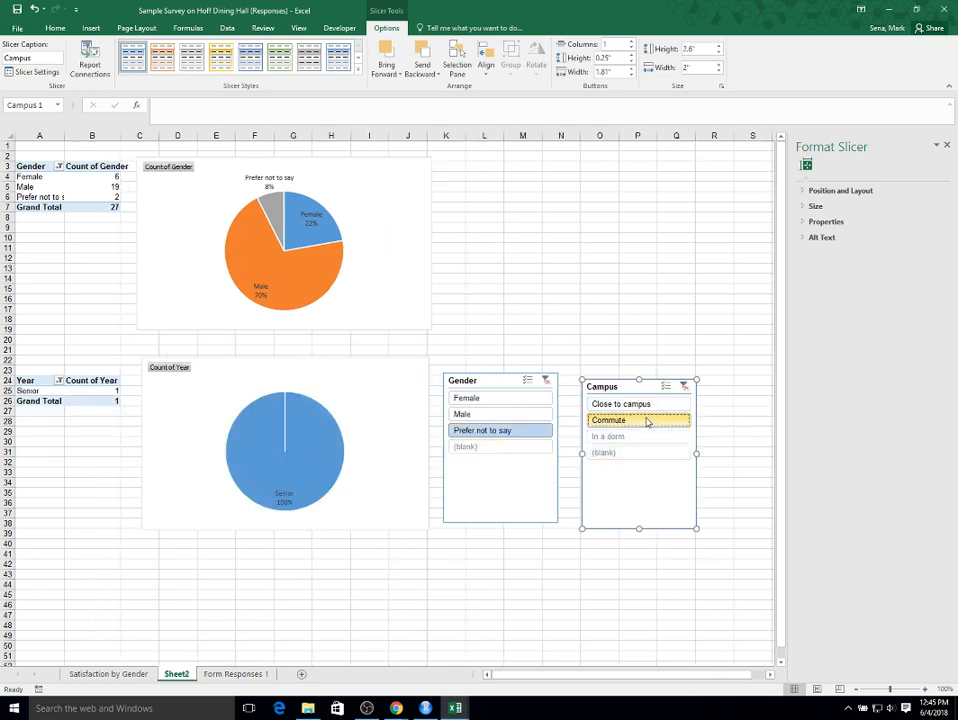
{"action": "left_click", "coordinate": [525, 419]}
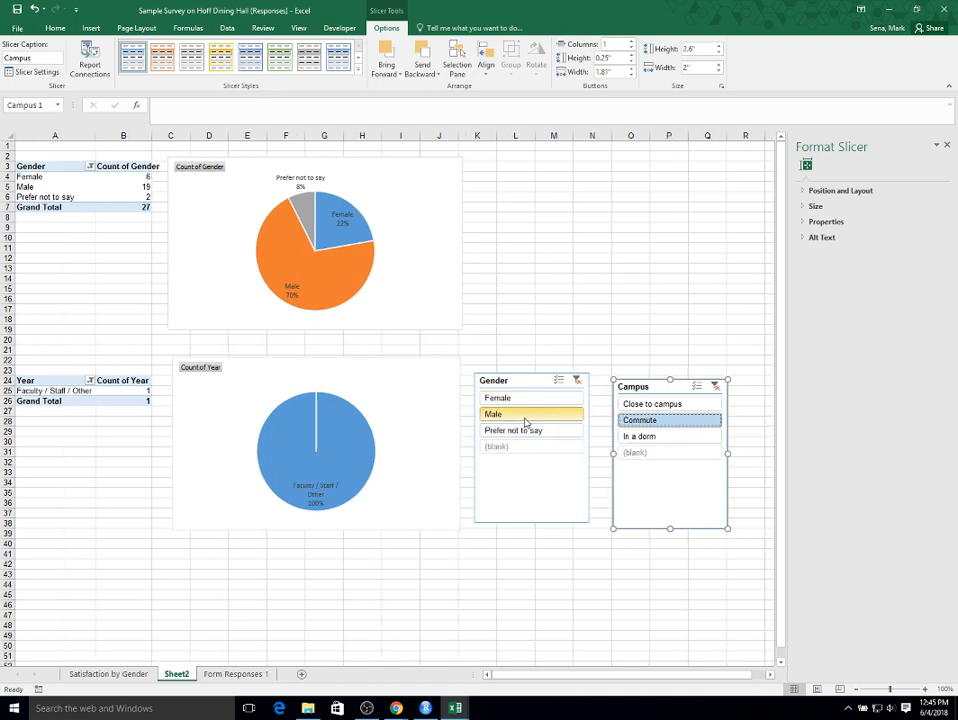
{"action": "left_click", "coordinate": [577, 381]}
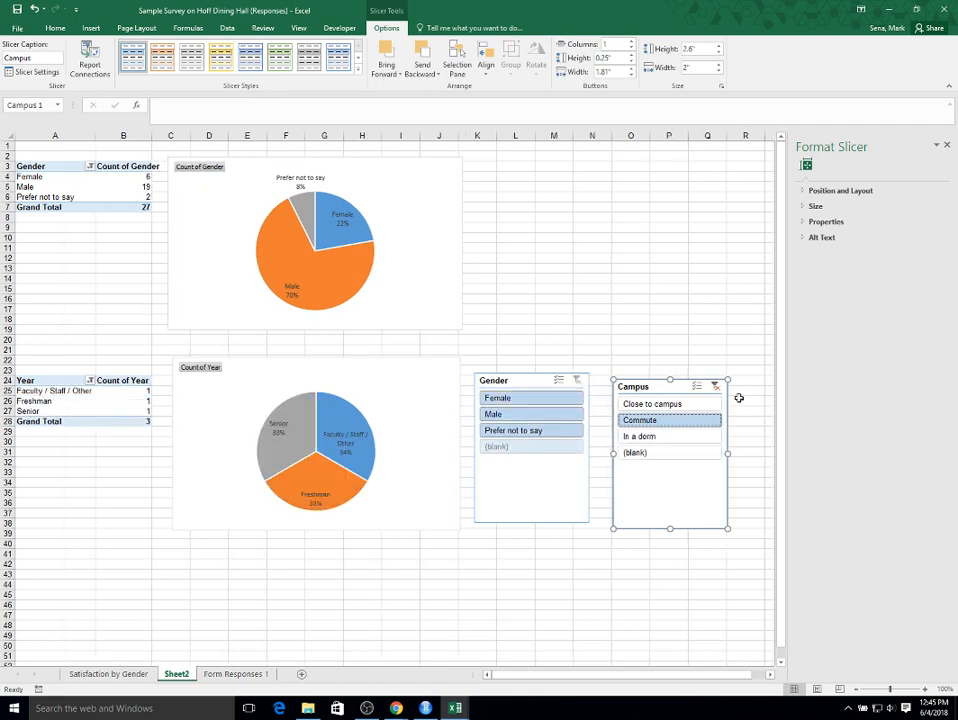
{"action": "left_click", "coordinate": [714, 385]}
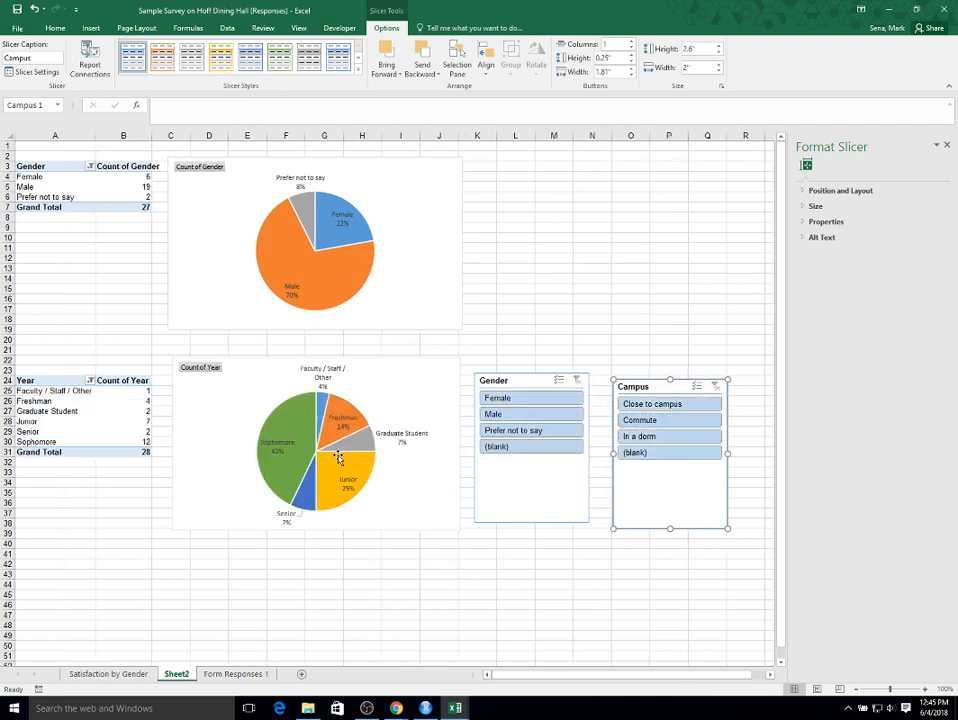
Rename Sheet2 as Demographic and close the formatting pane.
{"action": "mouse_move", "coordinate": [337, 438]}
{"action": "double_click", "coordinate": [180, 674]}
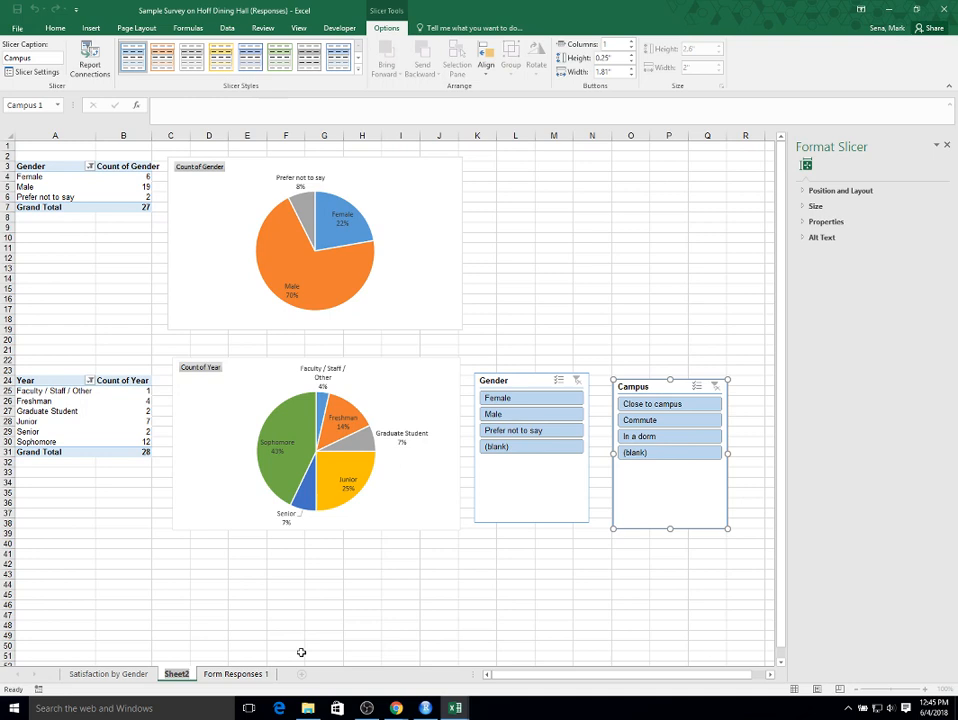
{"action": "type", "text": "Demogr"}
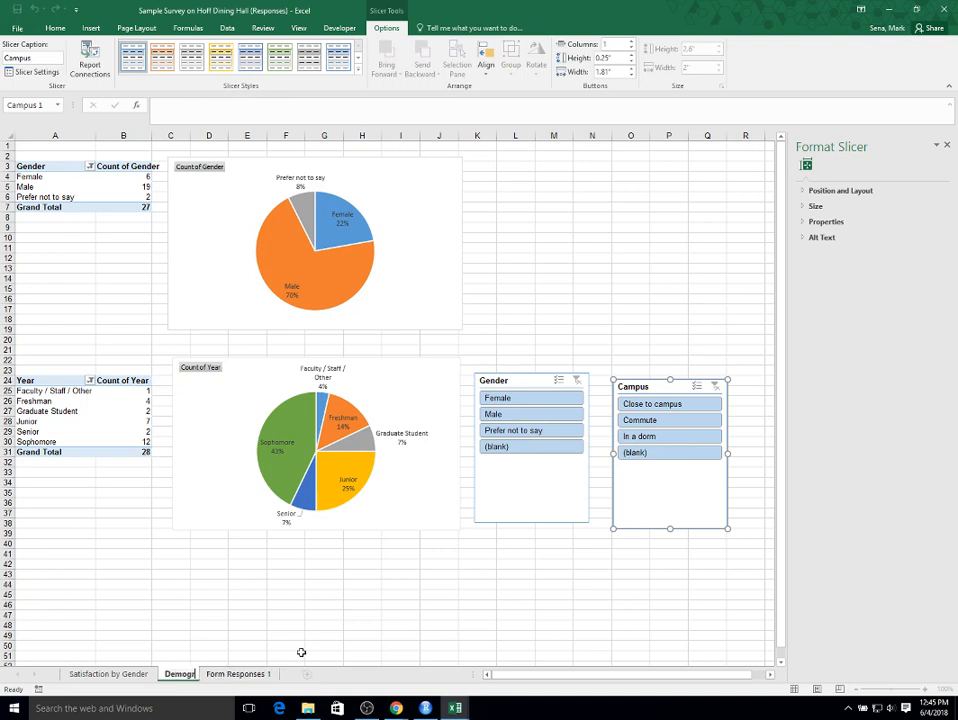
{"action": "type", "text": "aphic"}
{"action": "left_click", "coordinate": [314, 633]}
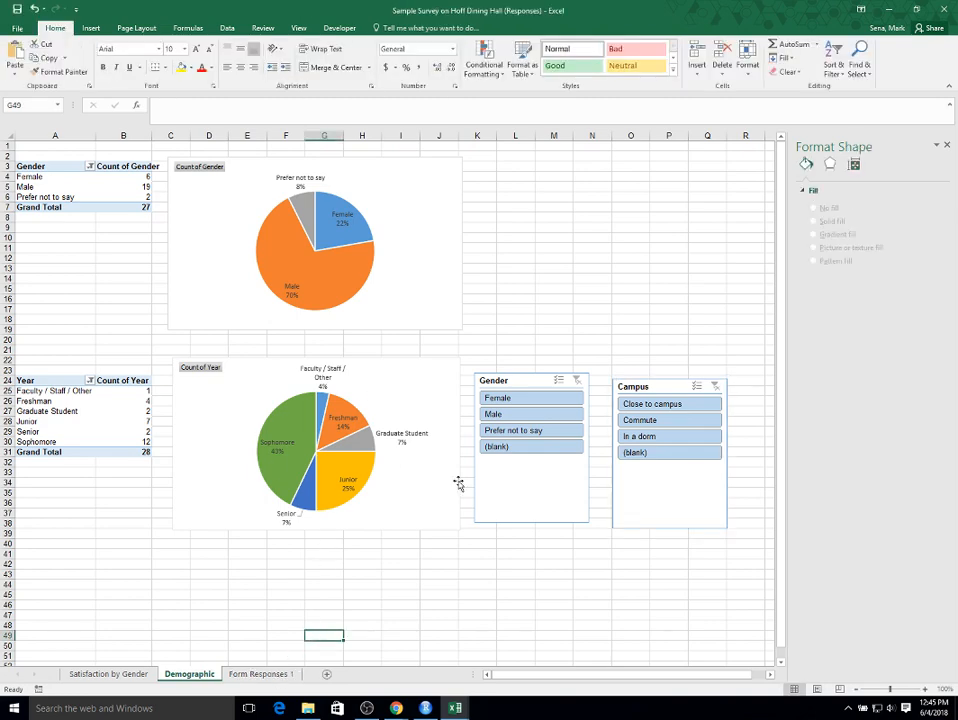
{"action": "mouse_move", "coordinate": [286, 423]}
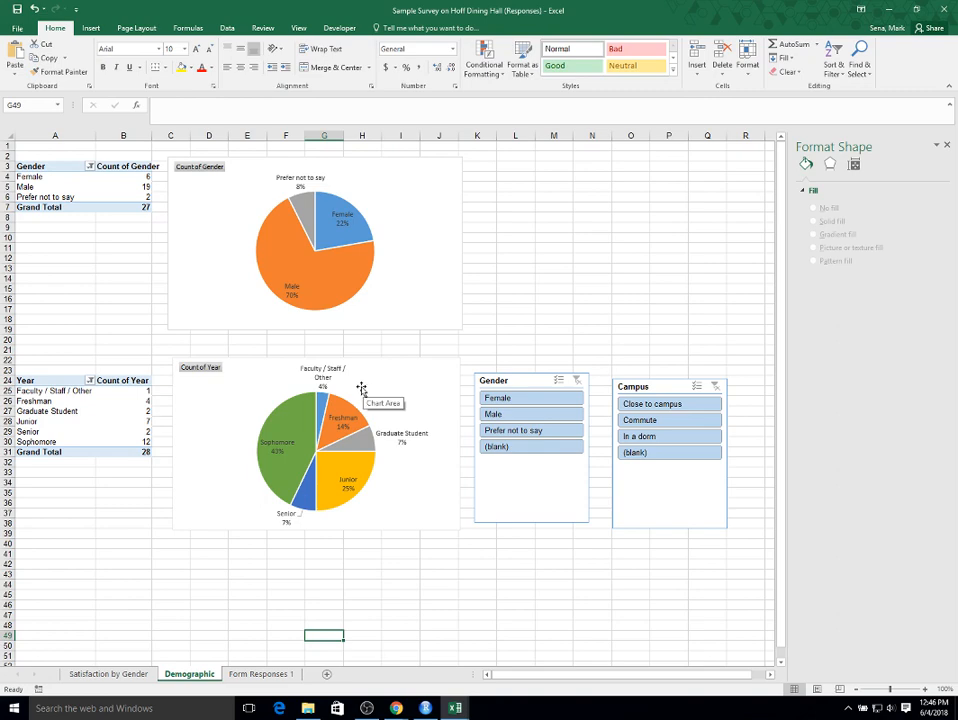
{"action": "left_click", "coordinate": [948, 146]}
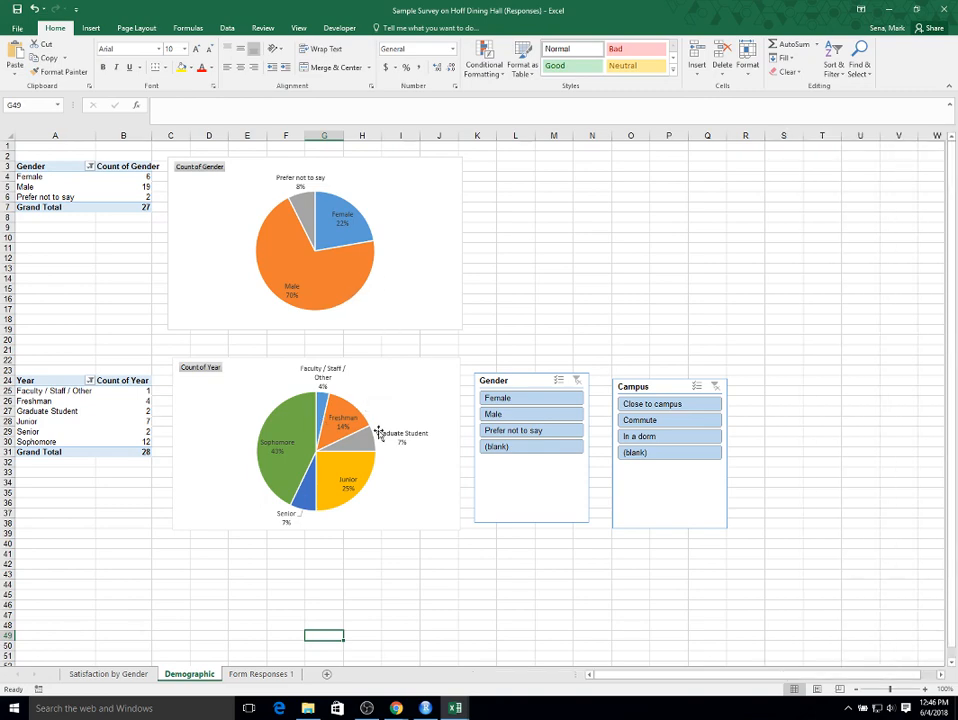
Review the year items and compare the Satisfaction by Gender worksheet with the Demographic worksheet.
{"action": "left_click", "coordinate": [48, 415]}
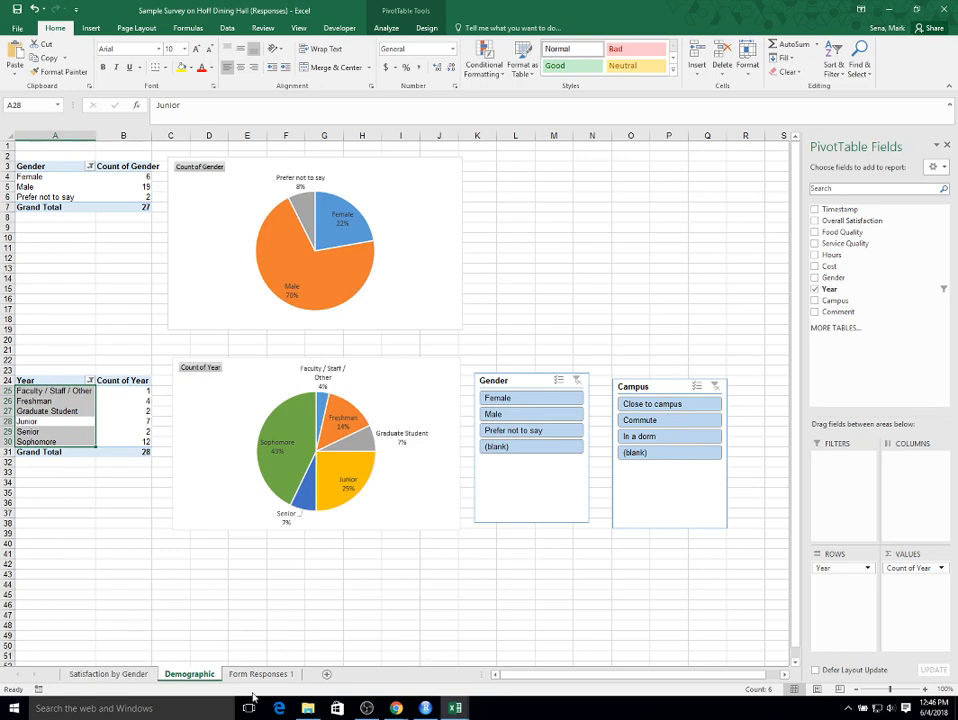
{"action": "left_click", "coordinate": [108, 674]}
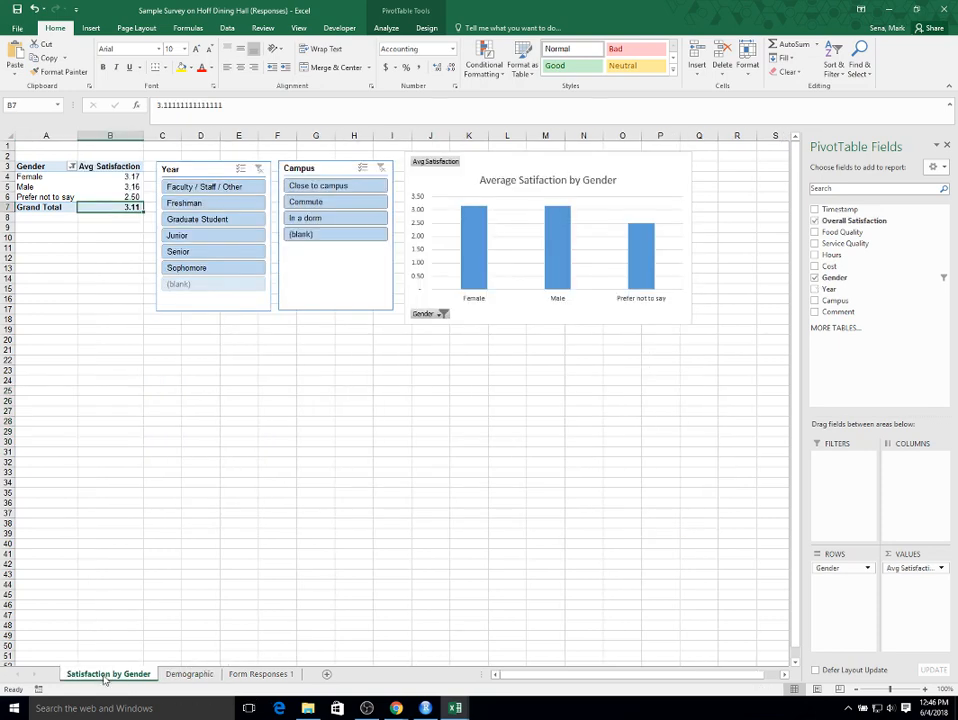
{"action": "left_click", "coordinate": [190, 674]}
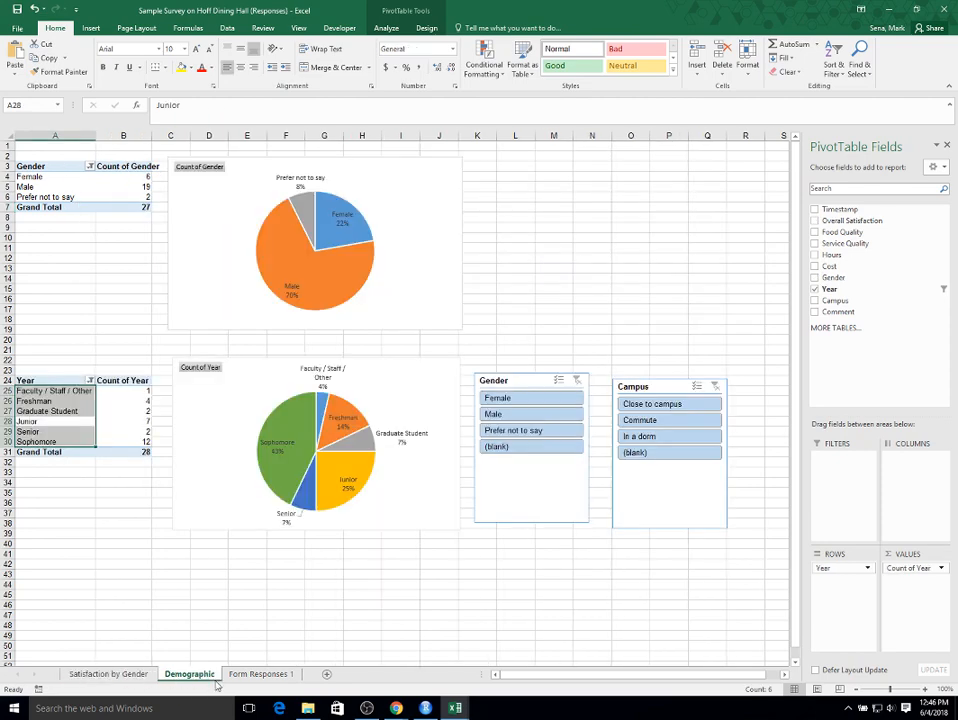
{"action": "left_click", "coordinate": [108, 674]}
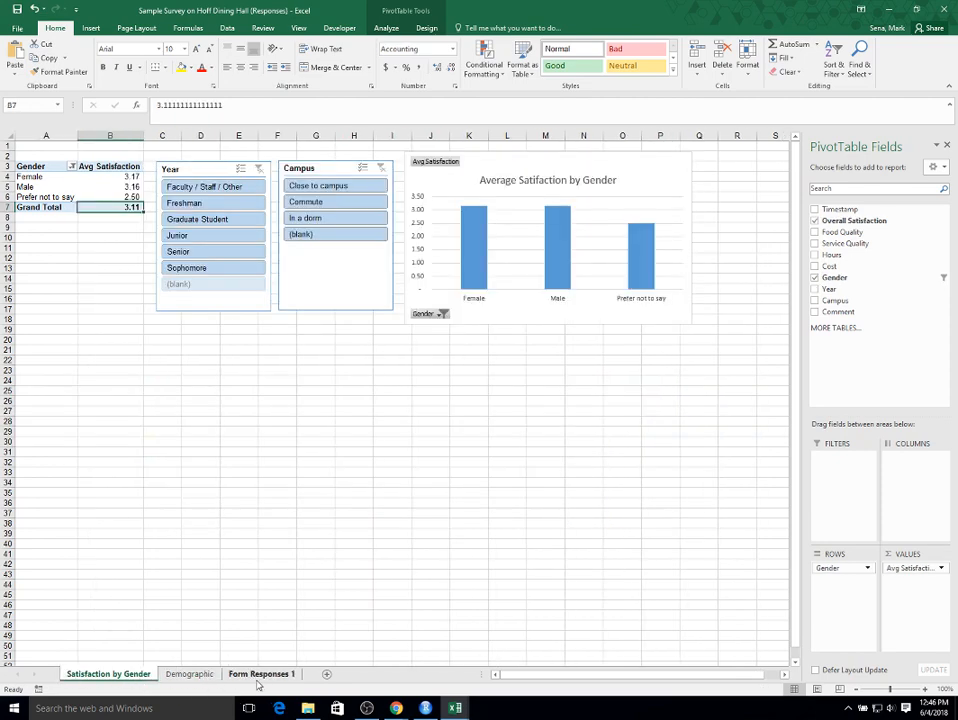
{"action": "left_click", "coordinate": [190, 675]}
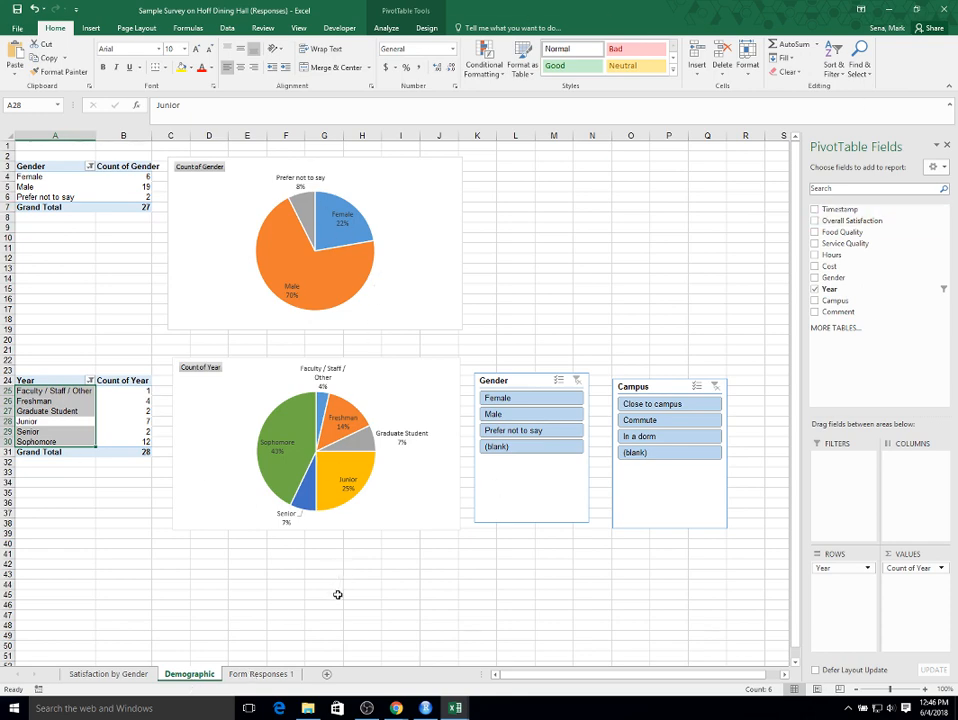
{"action": "left_click", "coordinate": [131, 674]}
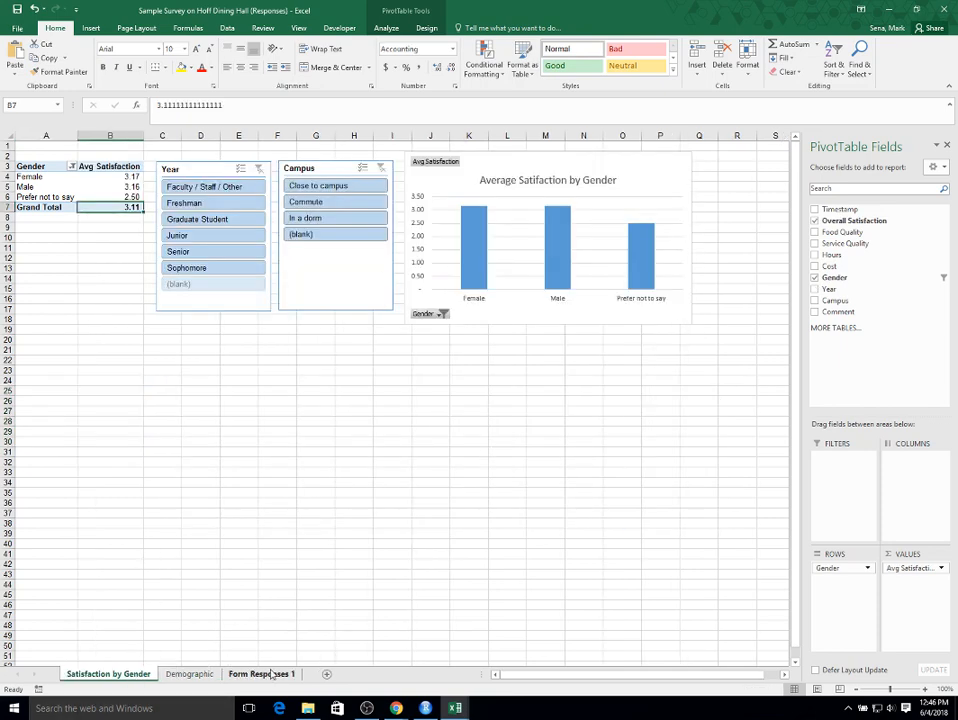
{"action": "left_click", "coordinate": [189, 675]}
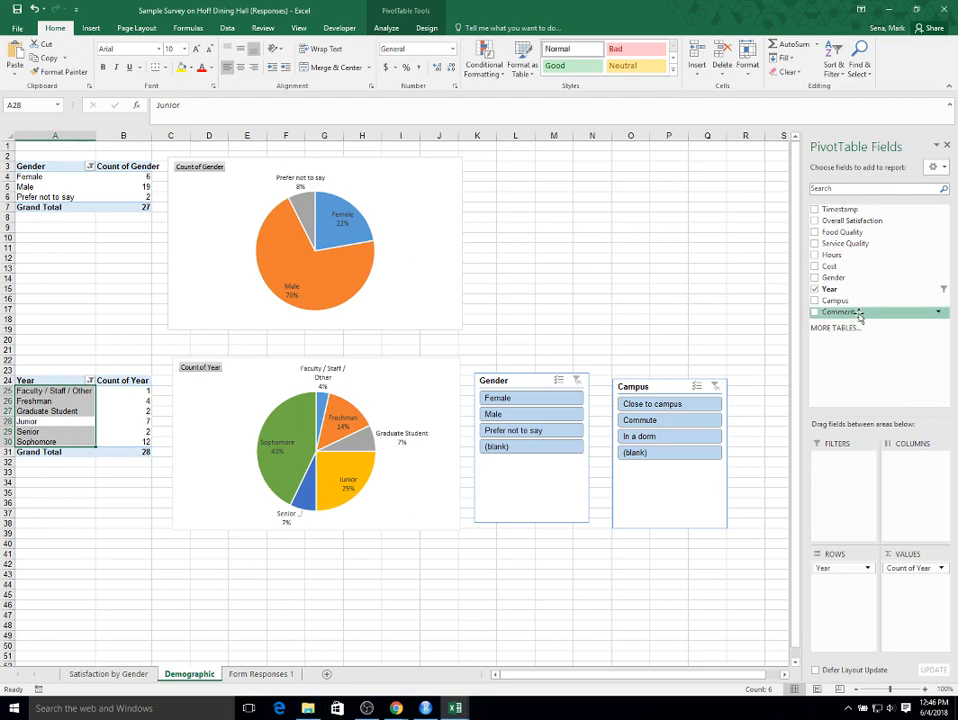
Create a PivotTable from the Form Responses 1 data on a new worksheet.
{"action": "left_click", "coordinate": [89, 28]}
{"action": "left_click", "coordinate": [258, 673]}
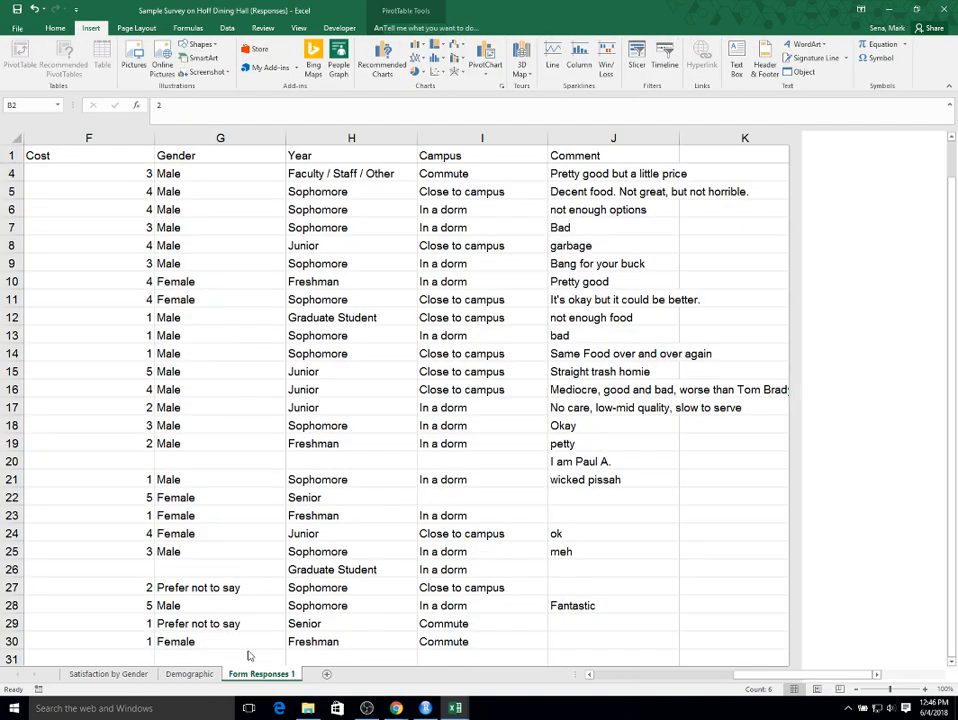
{"action": "left_click", "coordinate": [380, 262]}
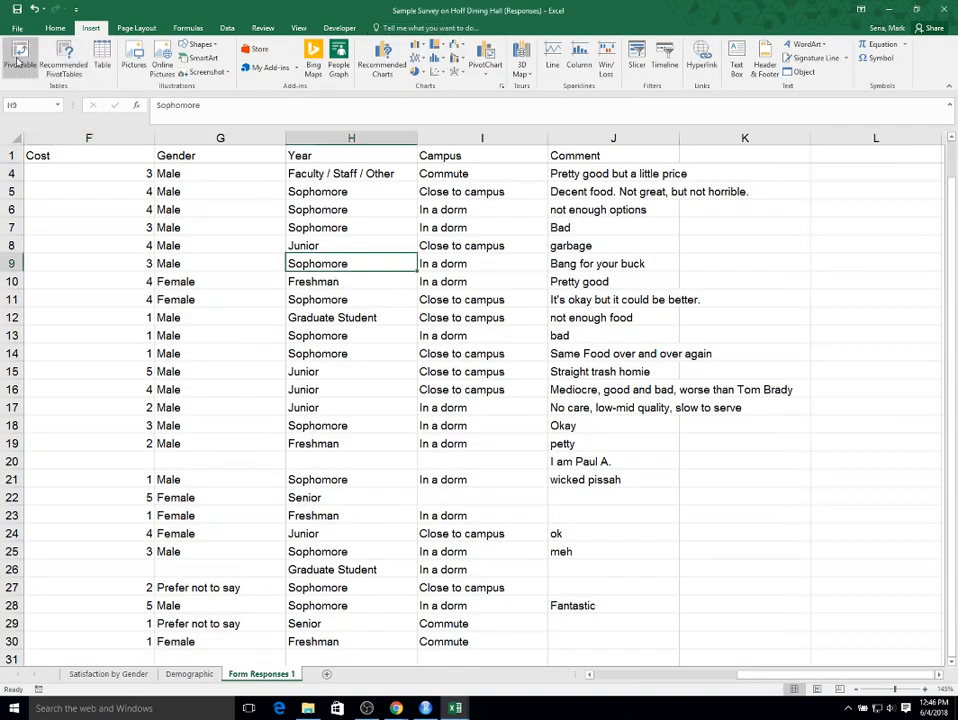
{"action": "left_click", "coordinate": [19, 52]}
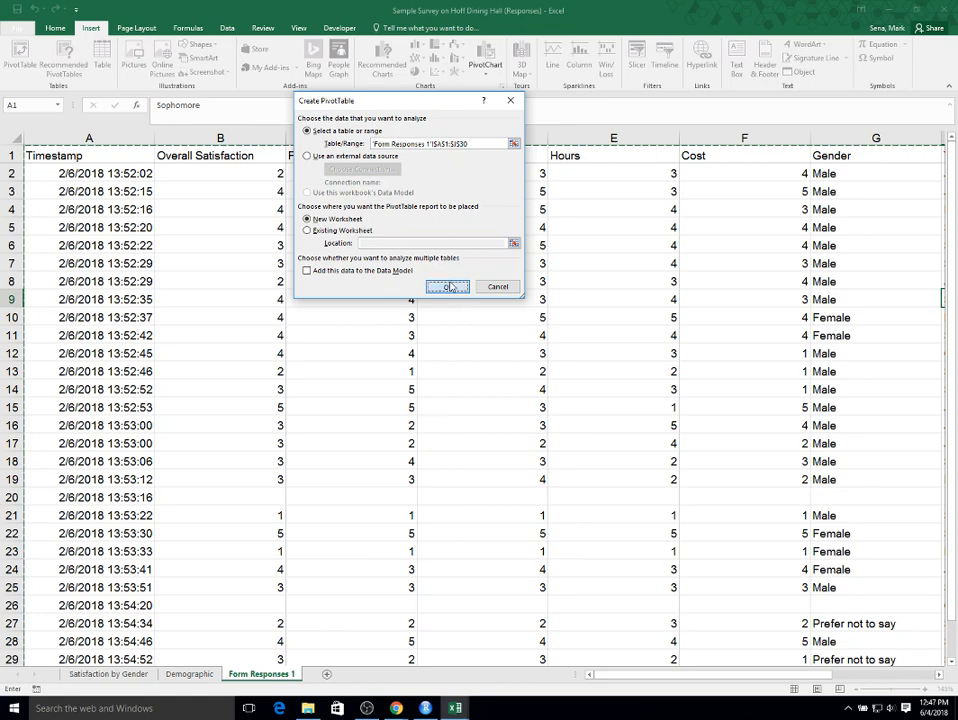
{"action": "left_click", "coordinate": [447, 286]}
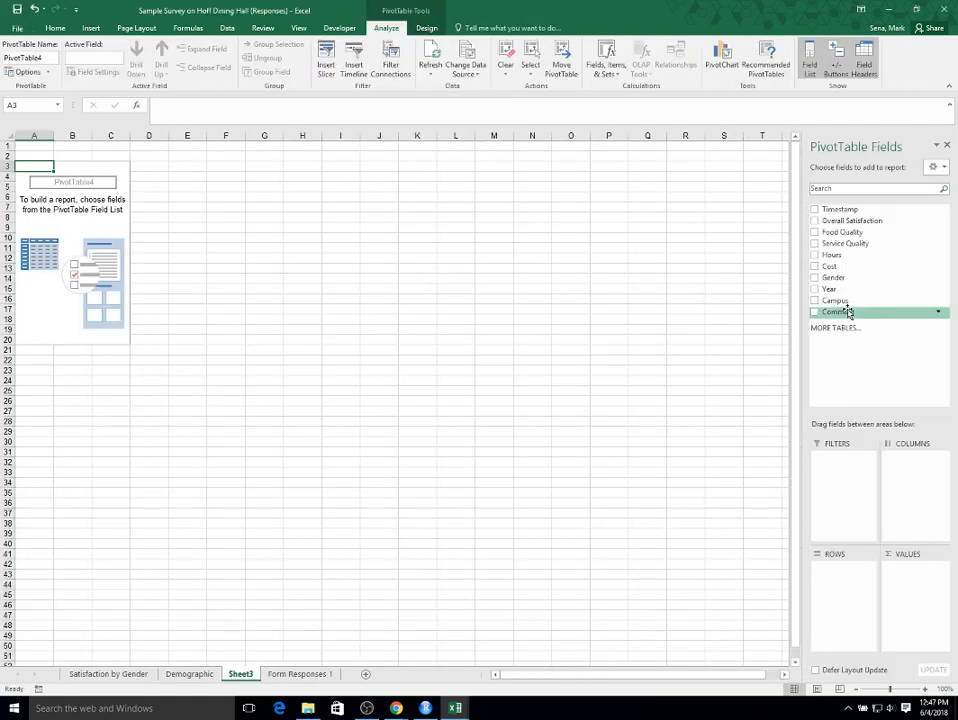
List the Comment field as rows in the new PivotTable and rename its row header as Comment.
{"action": "left_click_drag", "start_coordinate": [845, 315], "coordinate": [848, 570]}
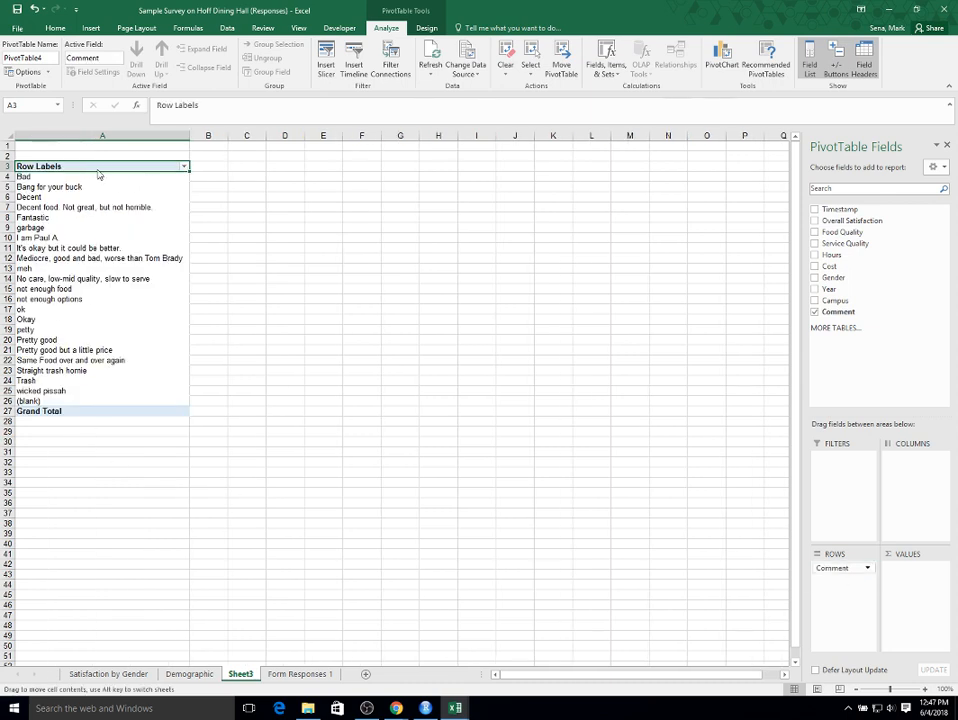
{"action": "type", "text": "C"}
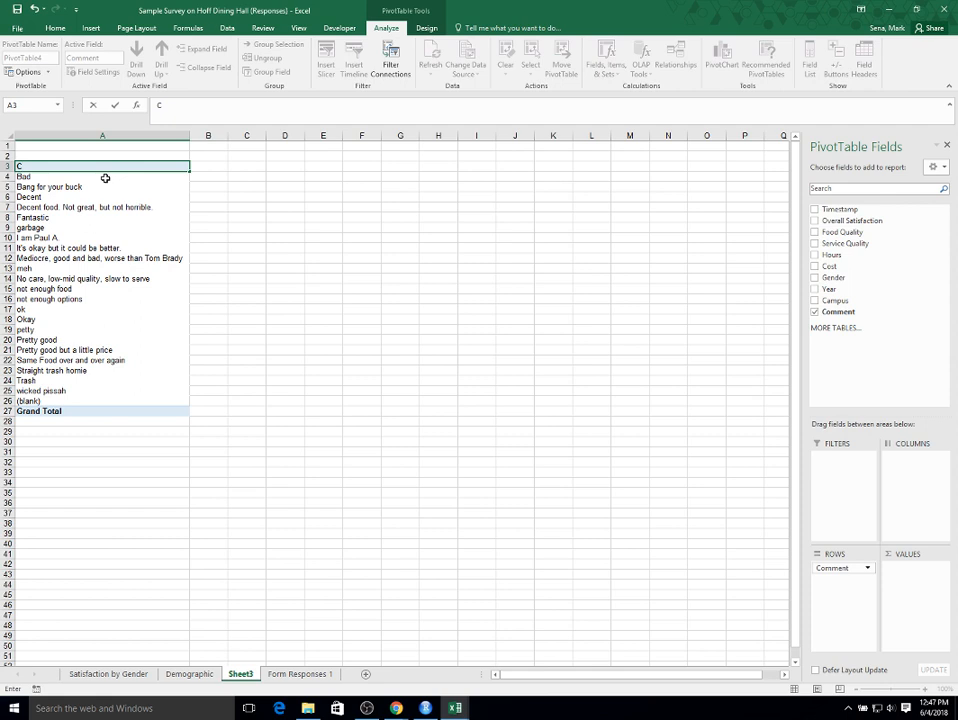
{"action": "type", "text": "omment"}
{"action": "left_click", "coordinate": [400, 349]}
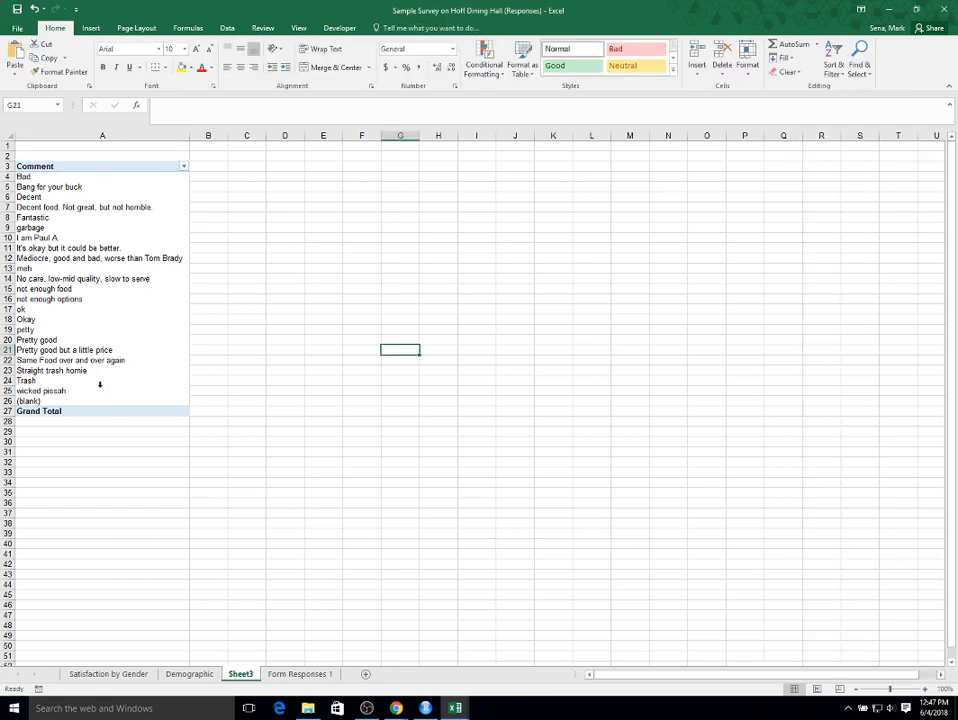
Insert slicers for Overall Satisfaction, Gender and Campus on the comments PivotTable.
{"action": "left_click", "coordinate": [107, 168]}
{"action": "left_click", "coordinate": [114, 177]}
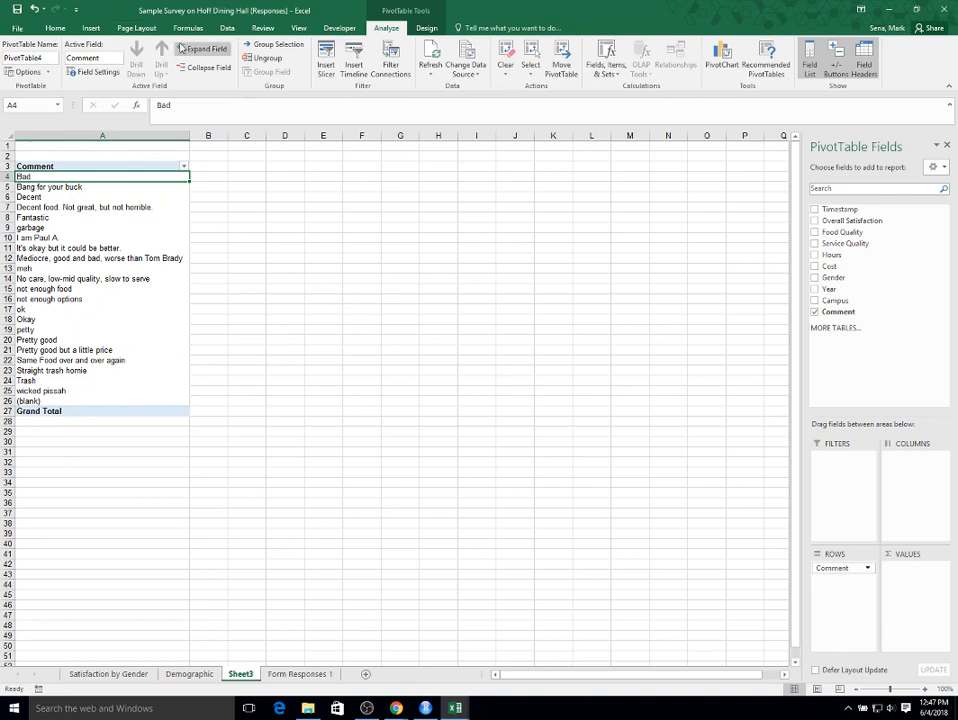
{"action": "left_click", "coordinate": [93, 28]}
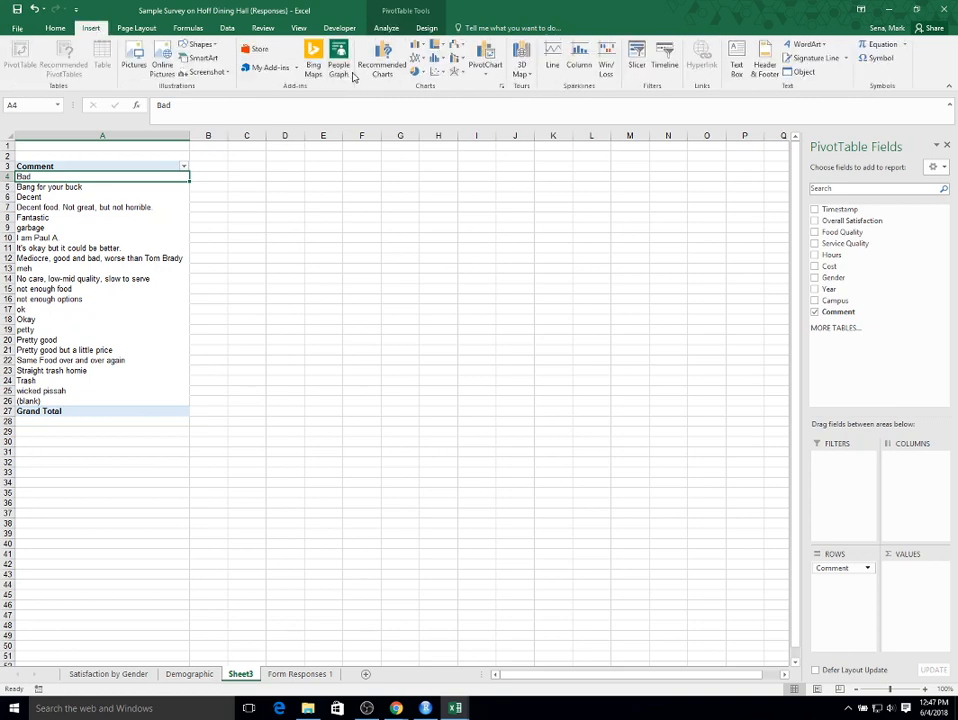
{"action": "left_click", "coordinate": [640, 60]}
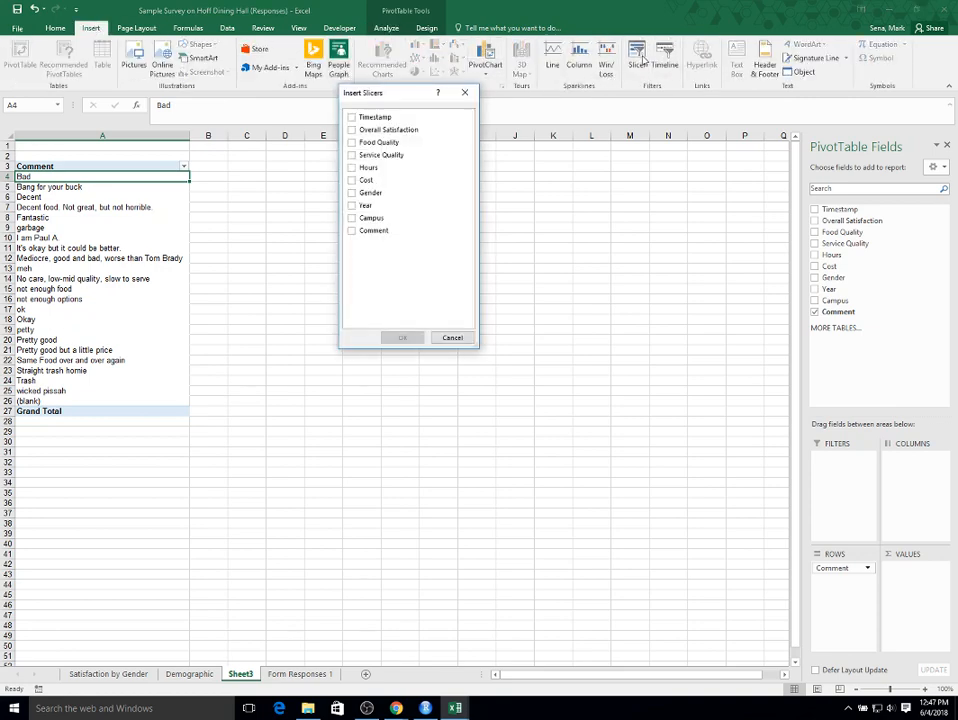
{"action": "left_click", "coordinate": [352, 192]}
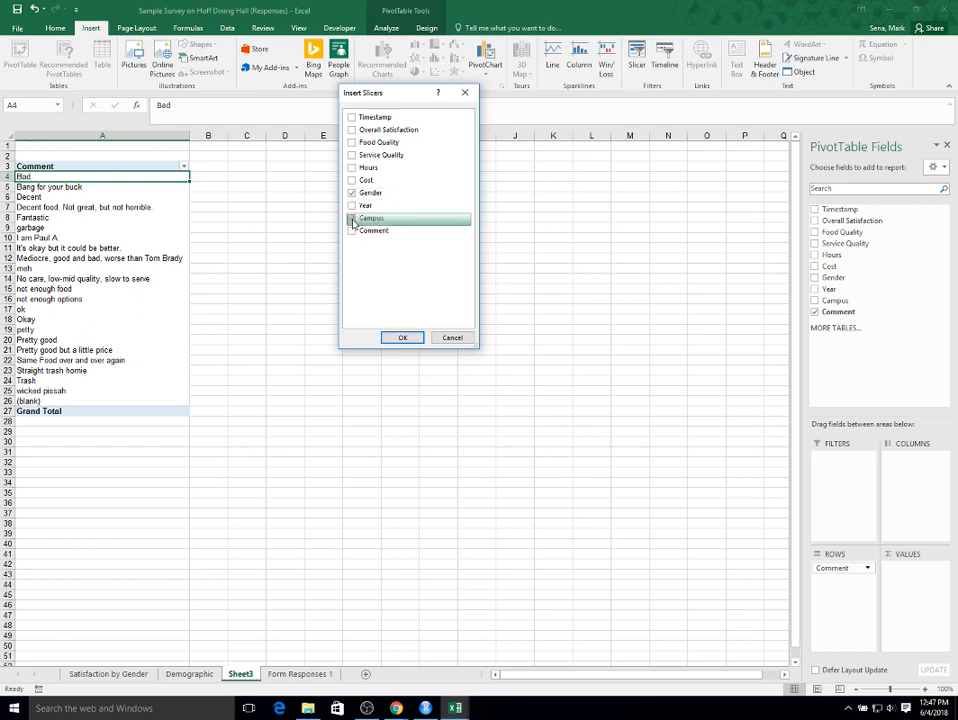
{"action": "left_click", "coordinate": [352, 218]}
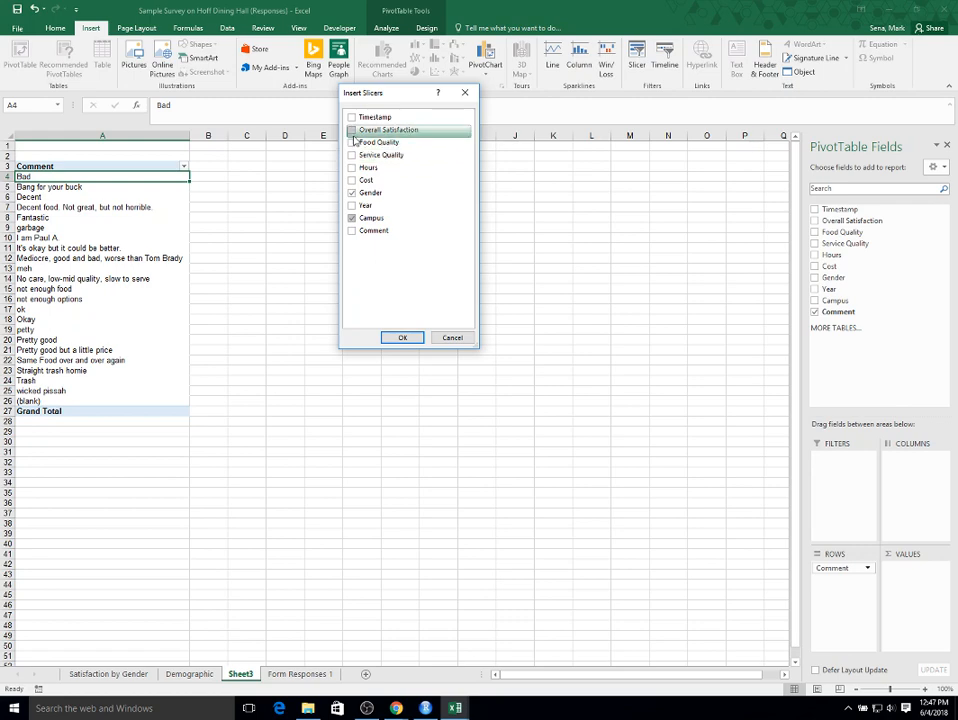
{"action": "left_click", "coordinate": [382, 130]}
{"action": "left_click", "coordinate": [401, 337]}
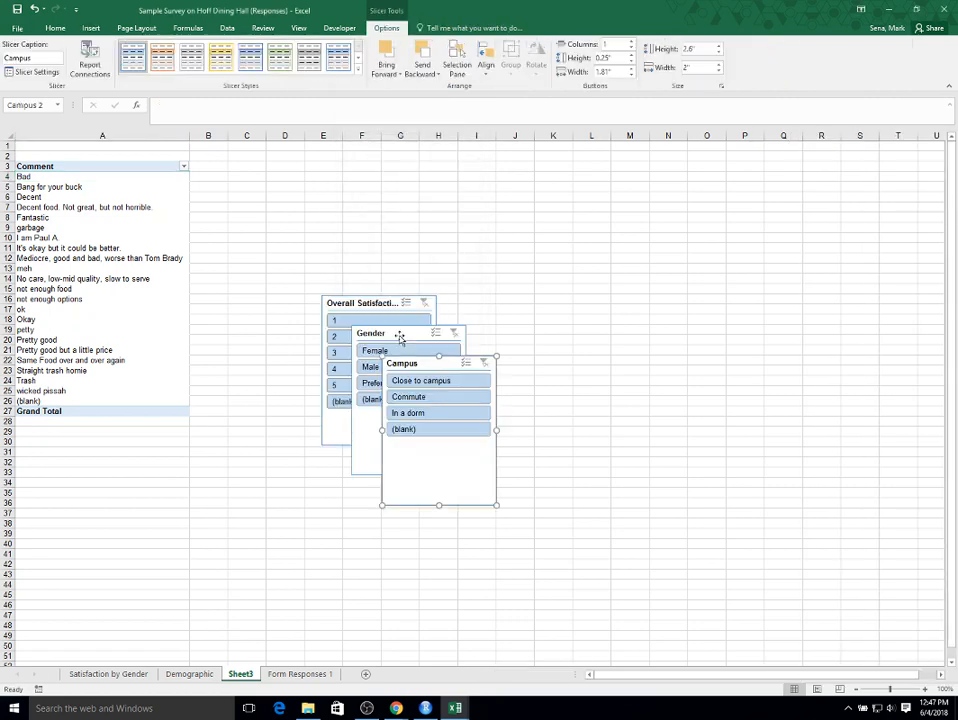
Arrange the Overall Satisfaction, Gender and Campus slicers side by side in a row beside the comment list.
{"action": "left_click_drag", "start_coordinate": [325, 302], "coordinate": [250, 177]}
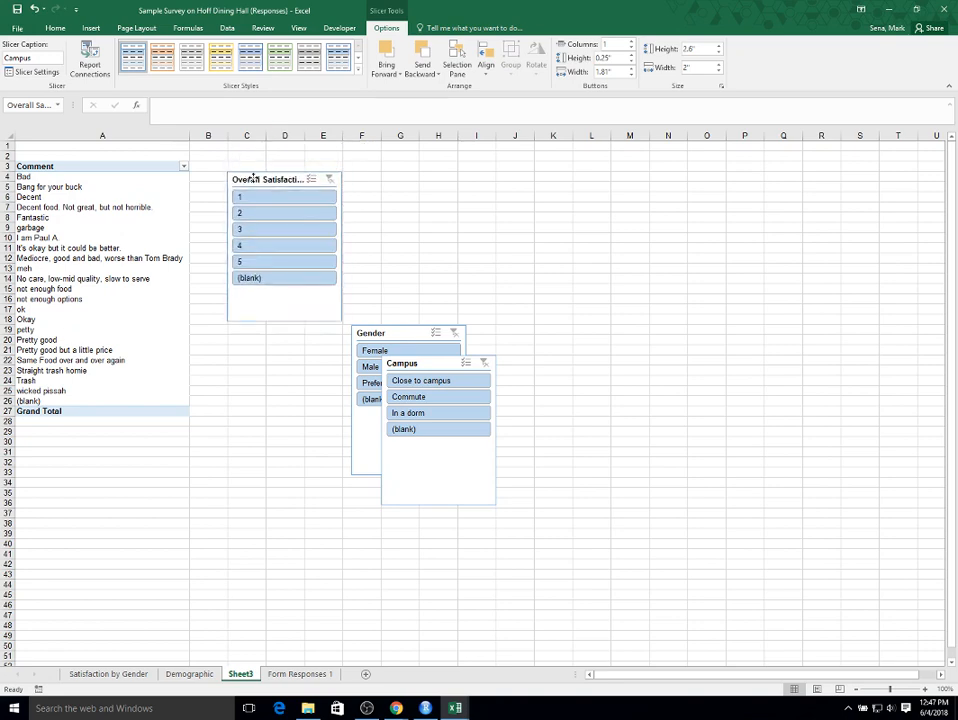
{"action": "left_click_drag", "start_coordinate": [379, 333], "coordinate": [382, 187]}
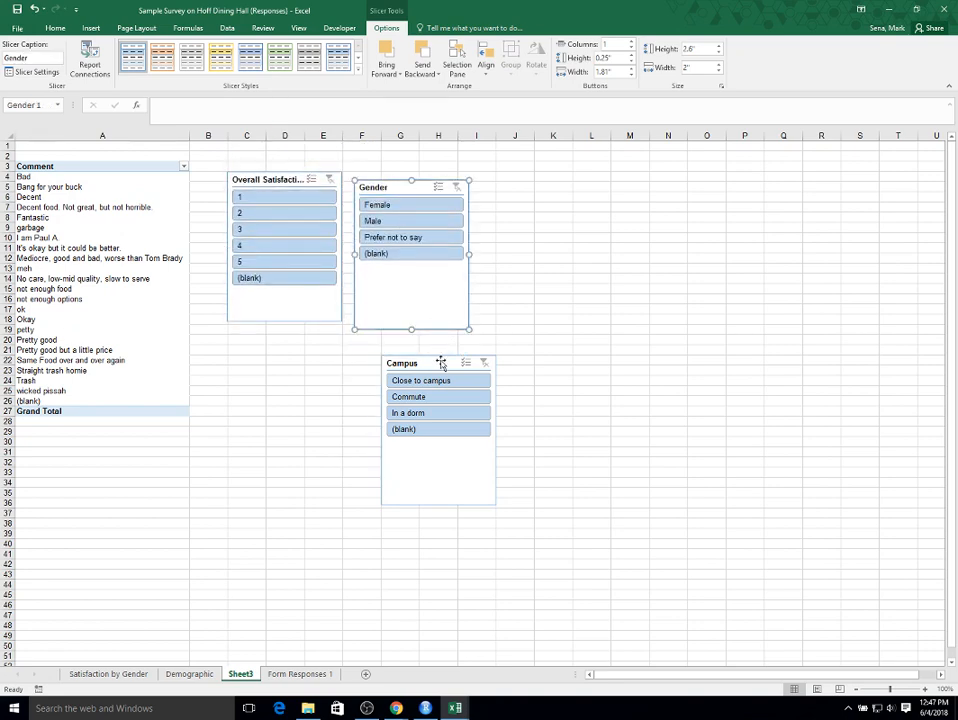
{"action": "left_click_drag", "start_coordinate": [438, 363], "coordinate": [540, 188]}
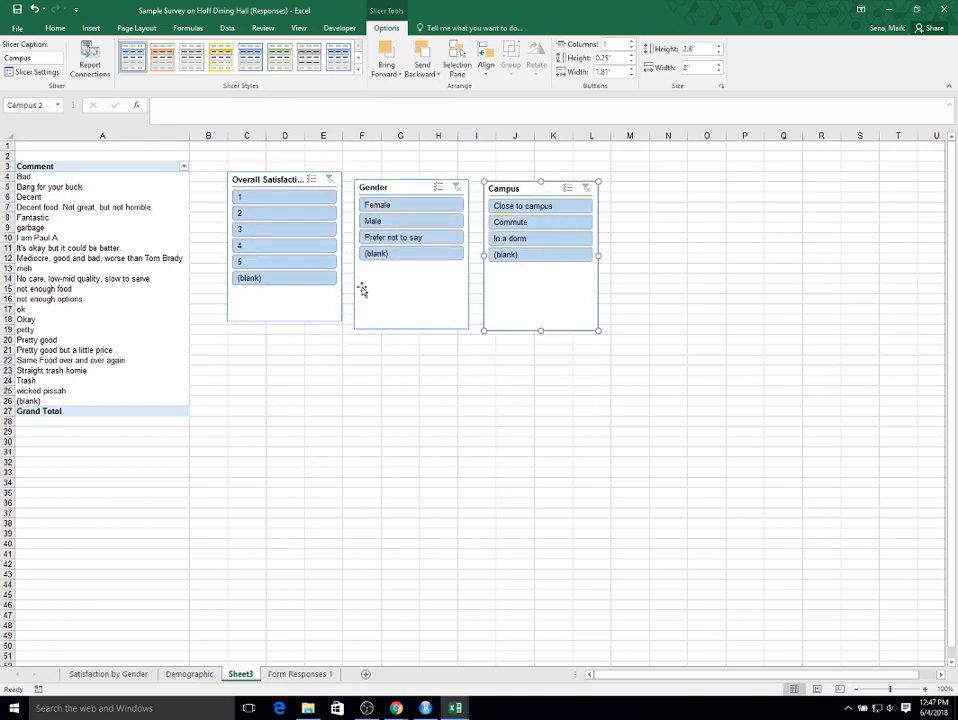
Try slicing the comments by Male and by Female, and clear the Gender filter.
{"action": "left_click", "coordinate": [398, 222]}
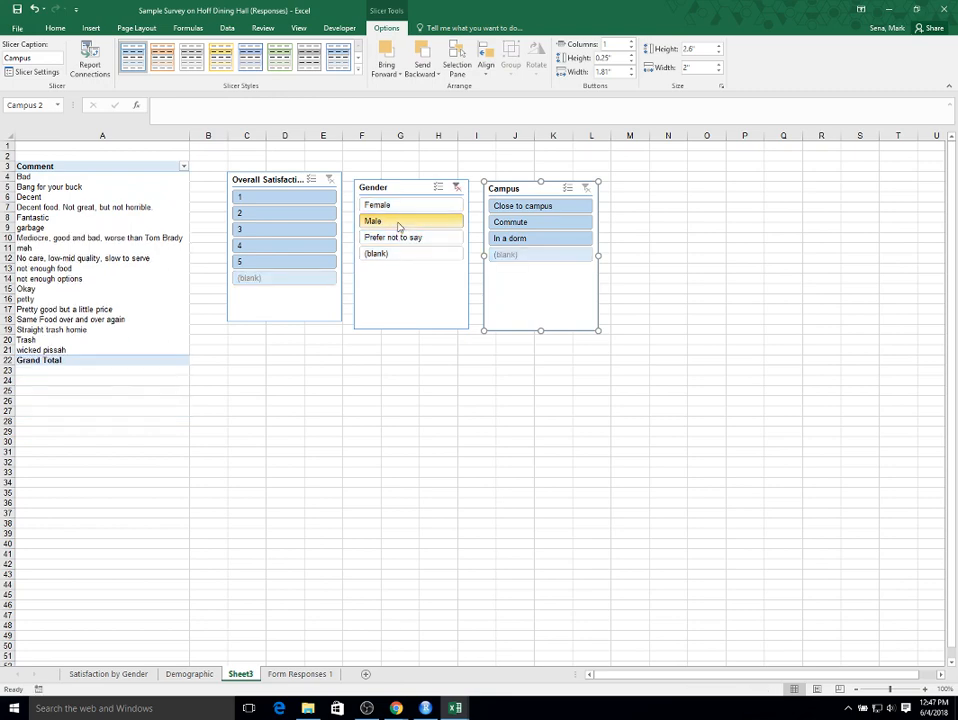
{"action": "left_click", "coordinate": [400, 207]}
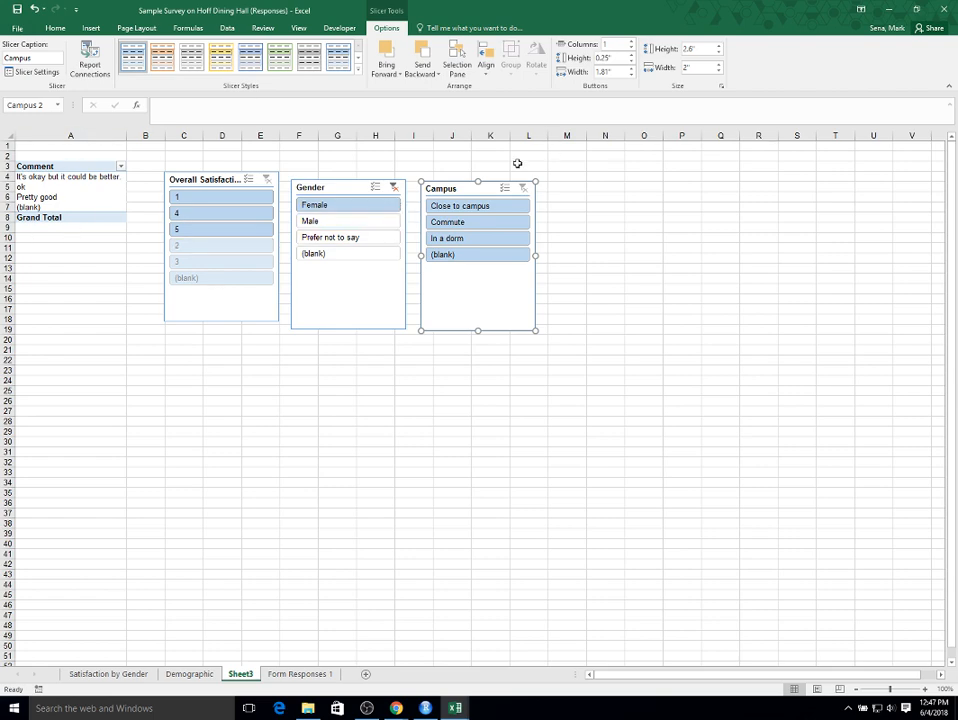
{"action": "left_click", "coordinate": [394, 188]}
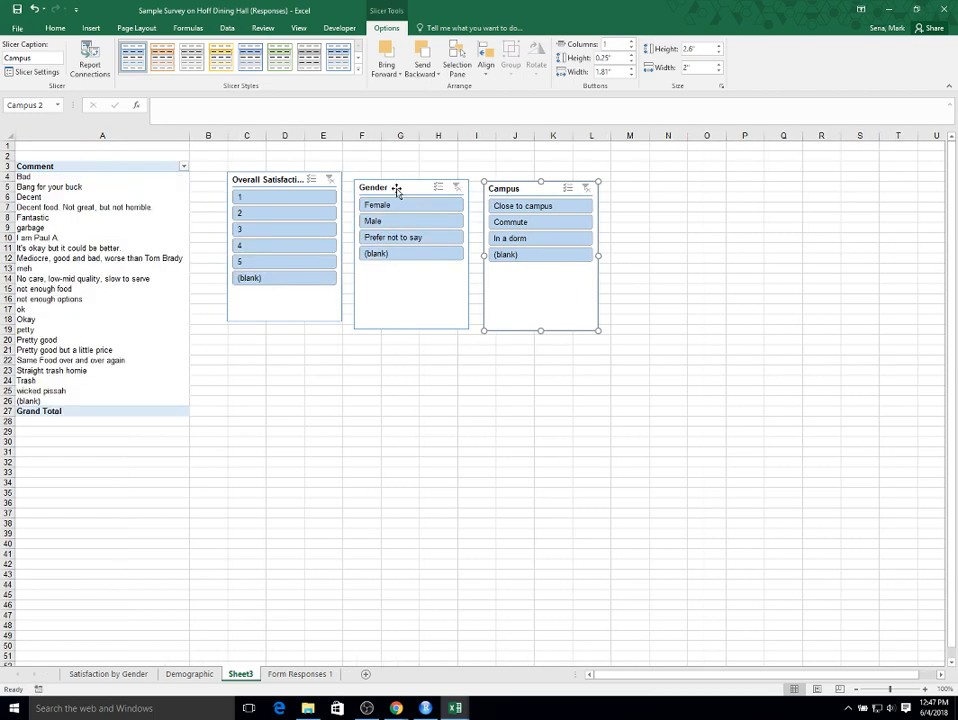
Try slicing the comments by Overall Satisfaction ratings 5, 4, 1 and 2, and clear the filter.
{"action": "left_click", "coordinate": [274, 262]}
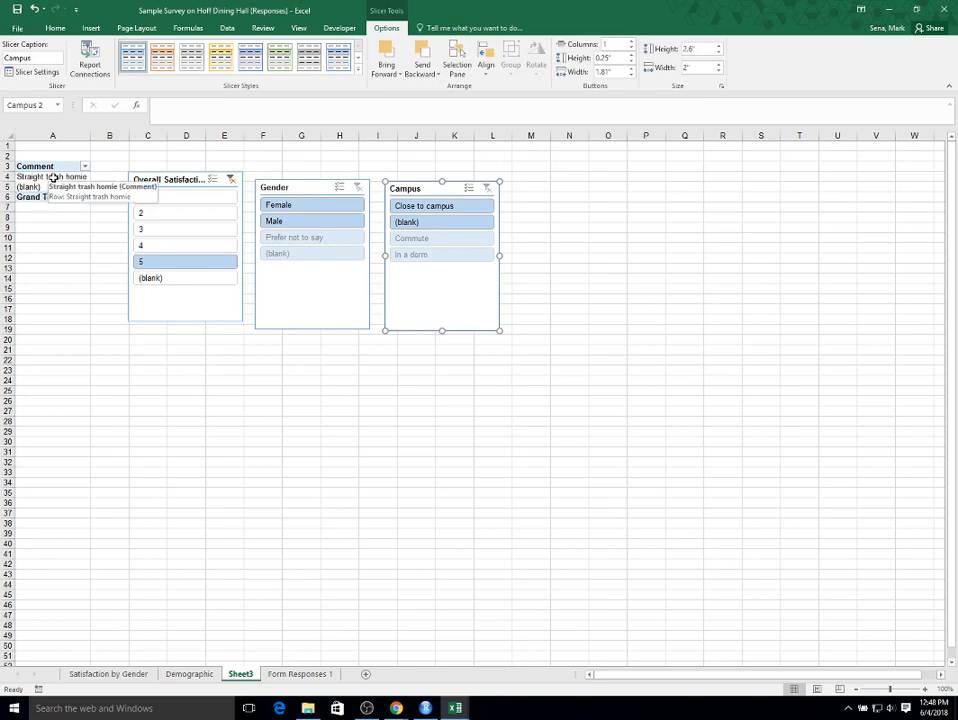
{"action": "left_click", "coordinate": [163, 249]}
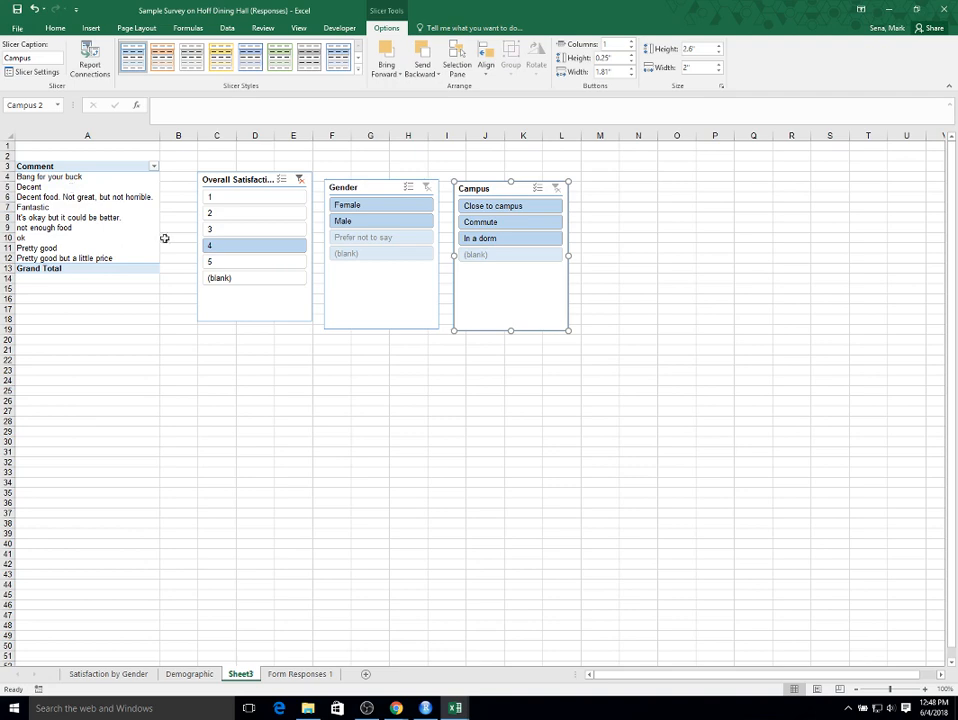
{"action": "left_click", "coordinate": [250, 200]}
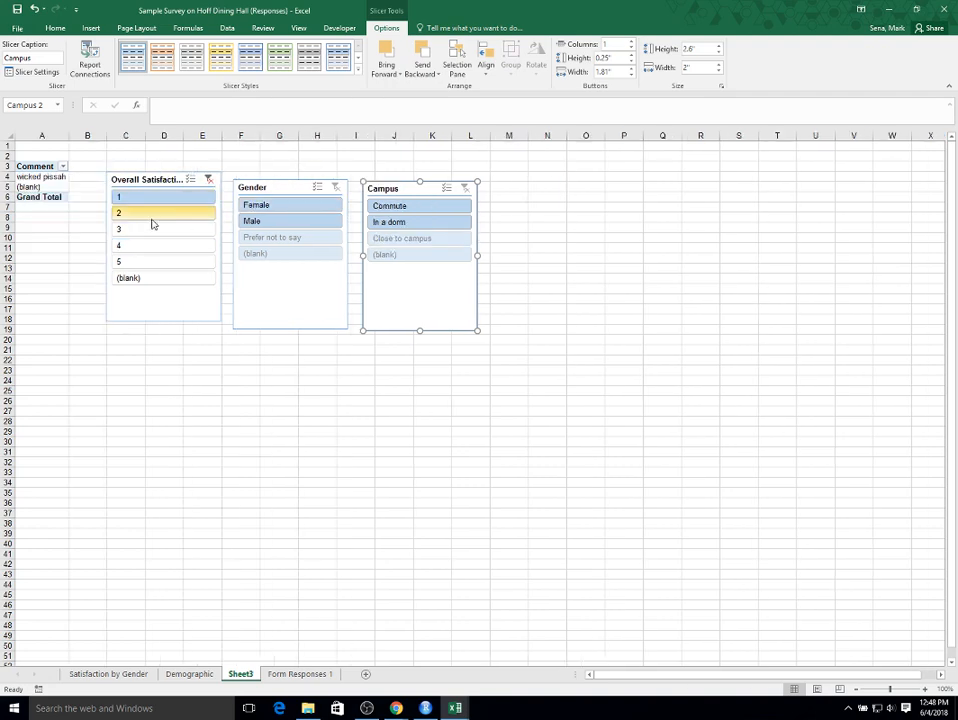
{"action": "left_click", "coordinate": [152, 216]}
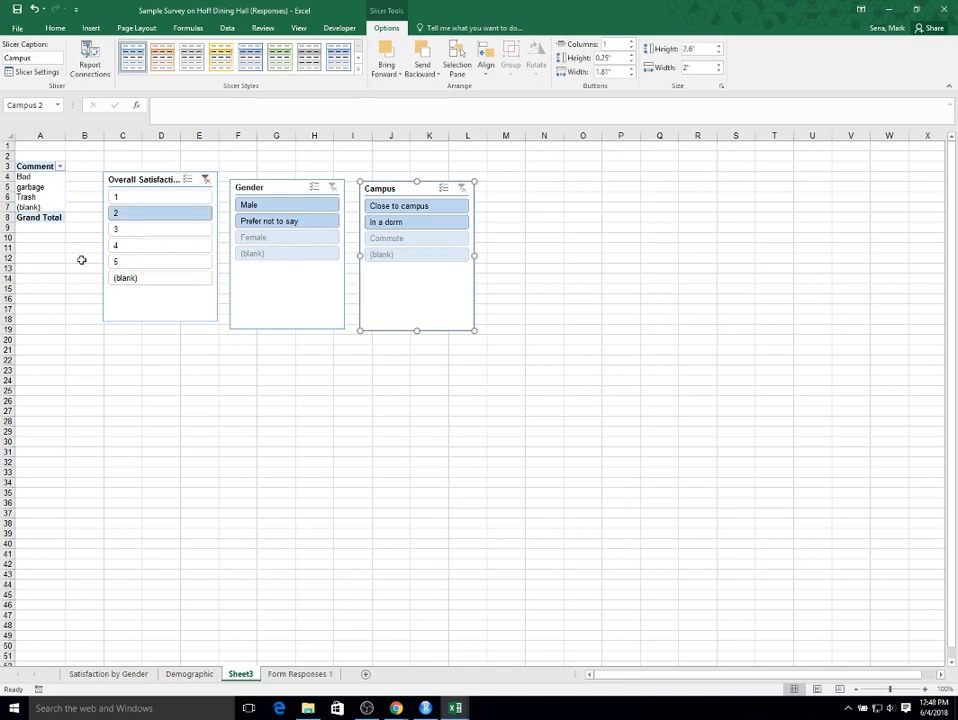
{"action": "left_click", "coordinate": [208, 182]}
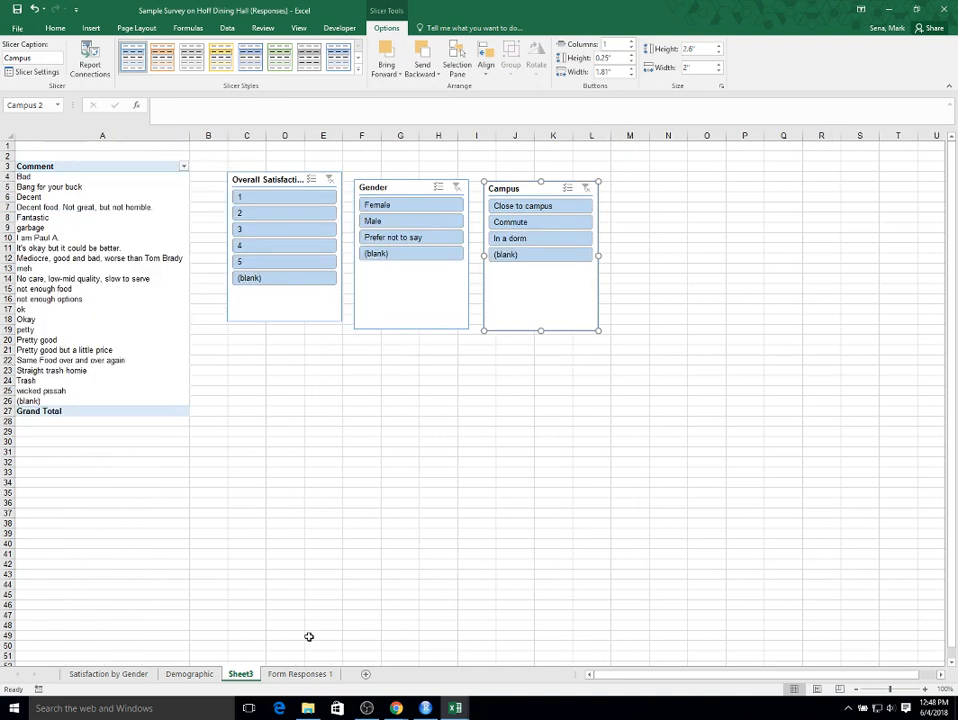
Rename Sheet3 as Comments.
{"action": "left_click", "coordinate": [238, 677]}
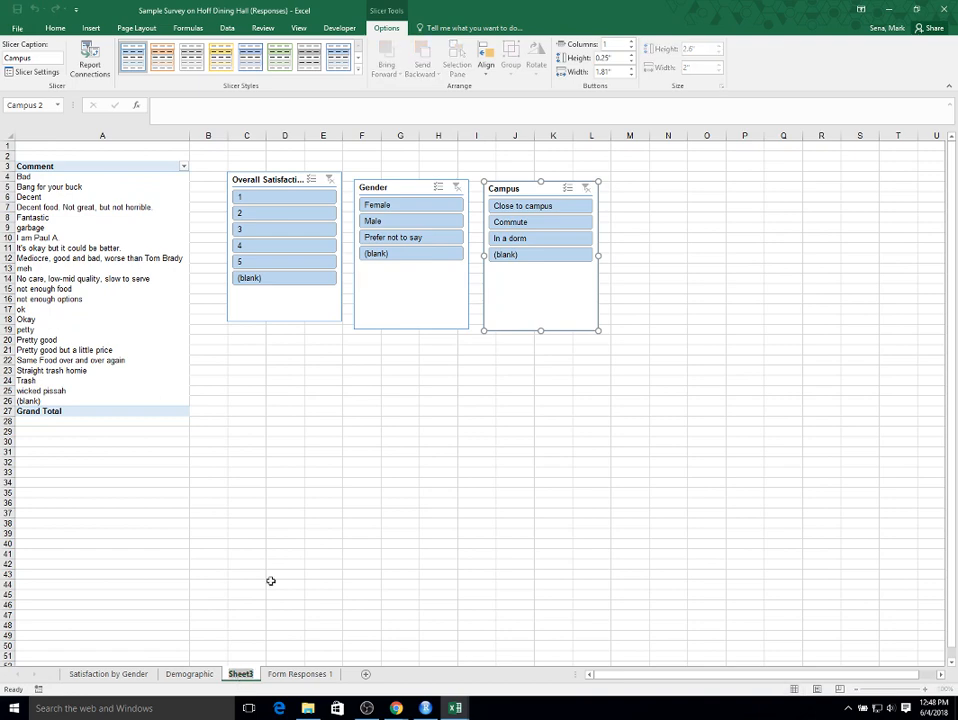
{"action": "type", "text": "Comments"}
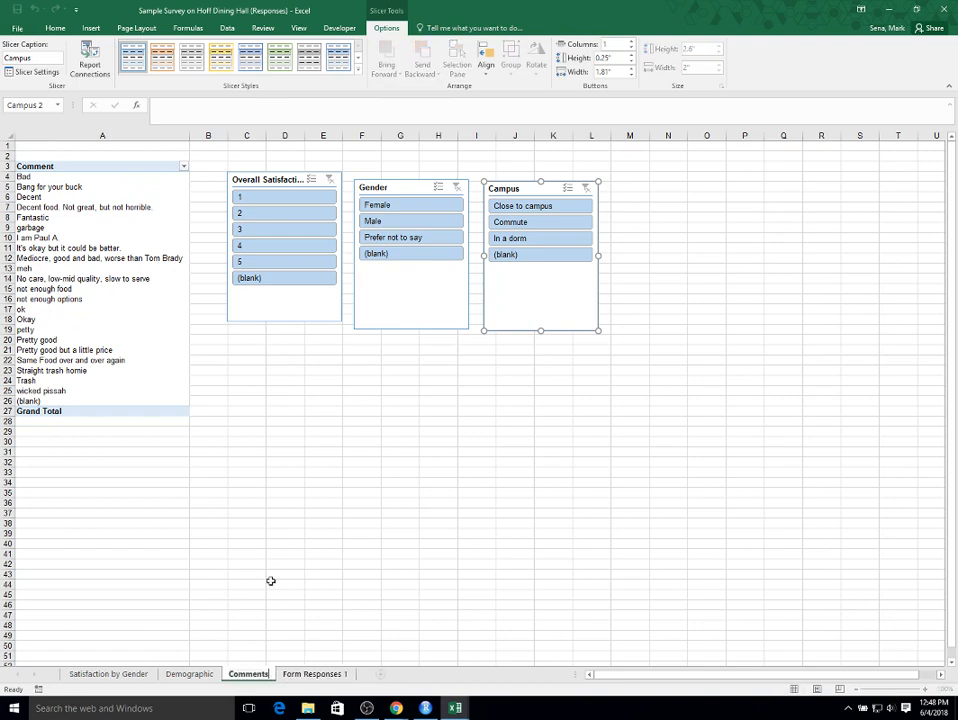
{"action": "left_click", "coordinate": [368, 562]}
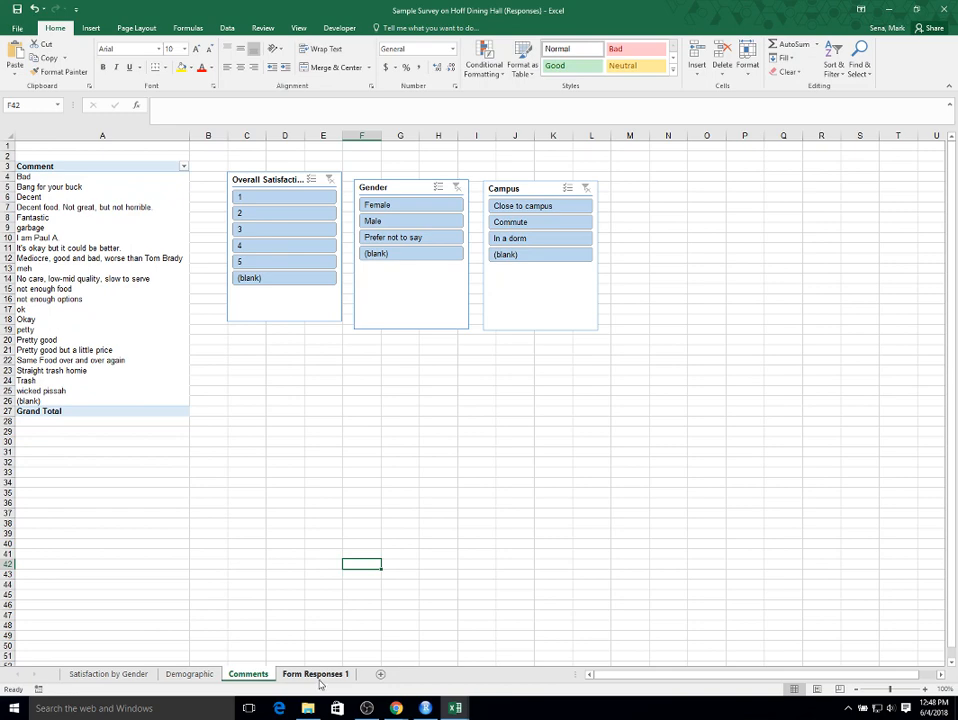
Review the Satisfaction by Gender and Demographic worksheets, and check the Overall Satisfaction column in Form Responses 1 for blank responses.
{"action": "left_click", "coordinate": [100, 676]}
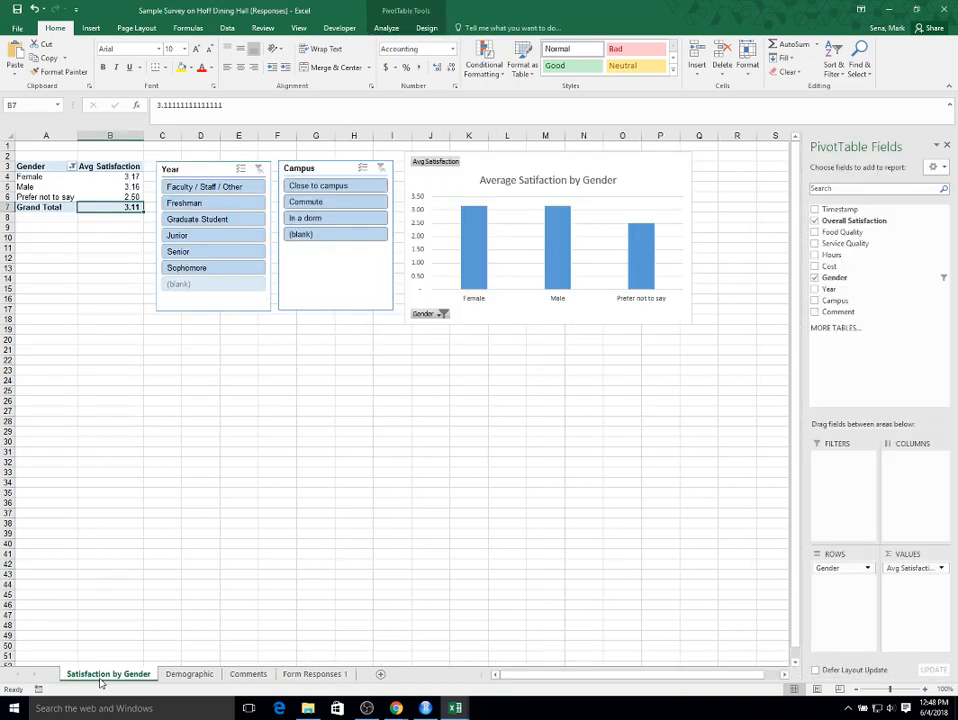
{"action": "left_click", "coordinate": [211, 678]}
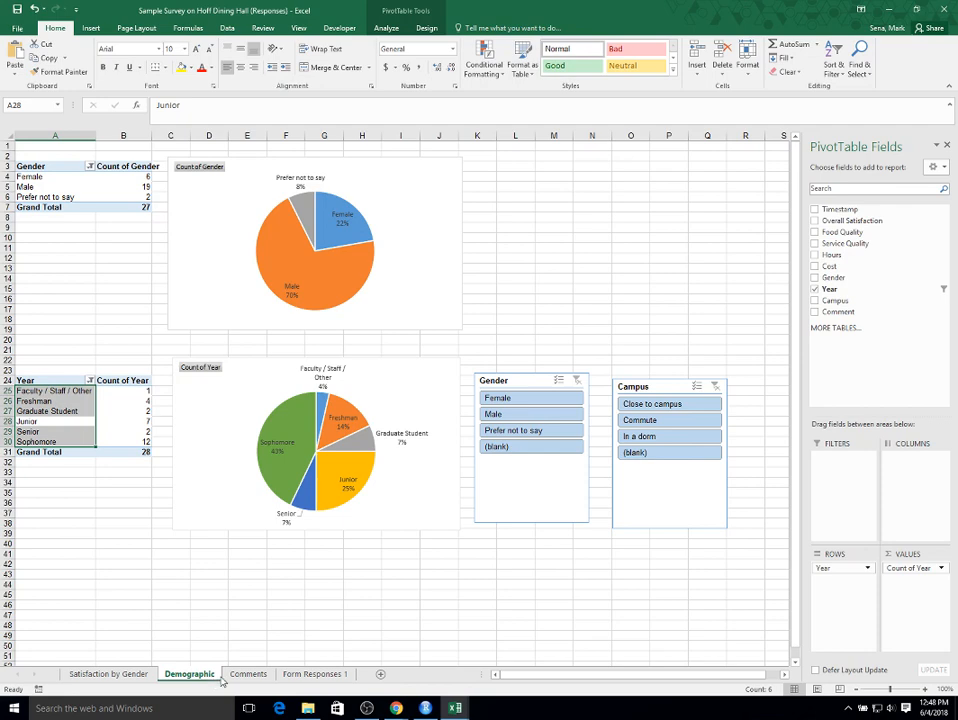
{"action": "left_click", "coordinate": [312, 675]}
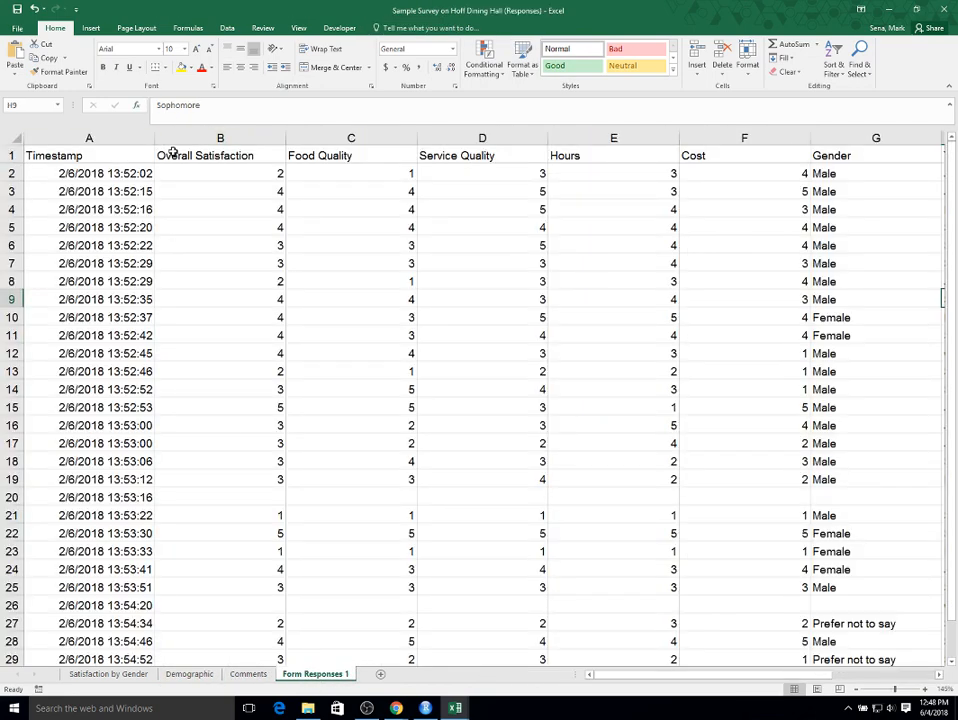
{"action": "left_click", "coordinate": [200, 157]}
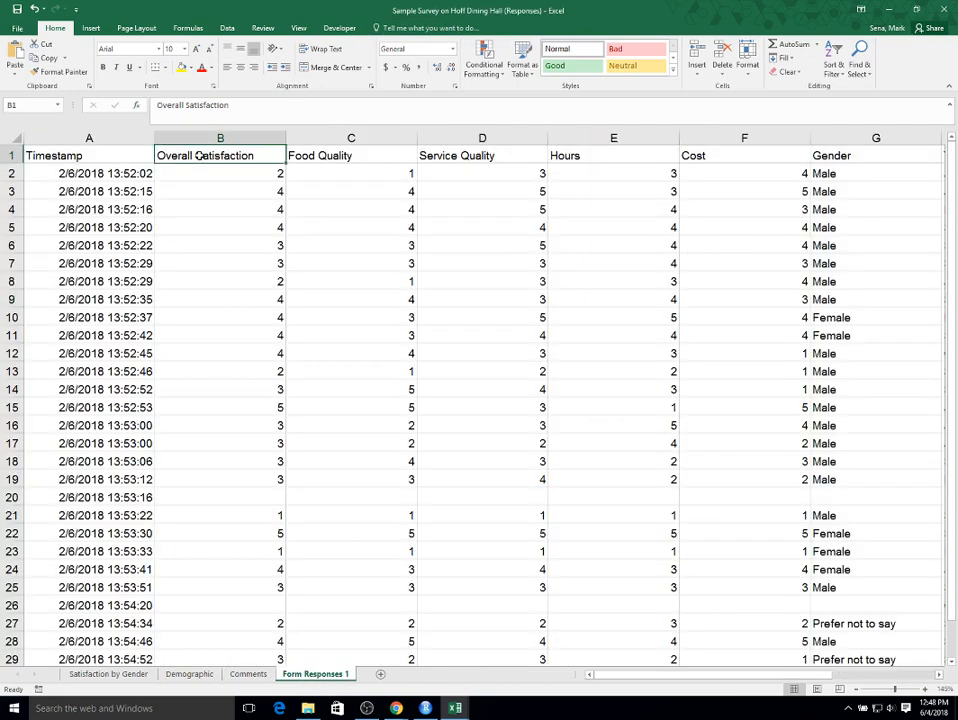
{"action": "left_click_drag", "start_coordinate": [199, 156], "coordinate": [229, 616]}
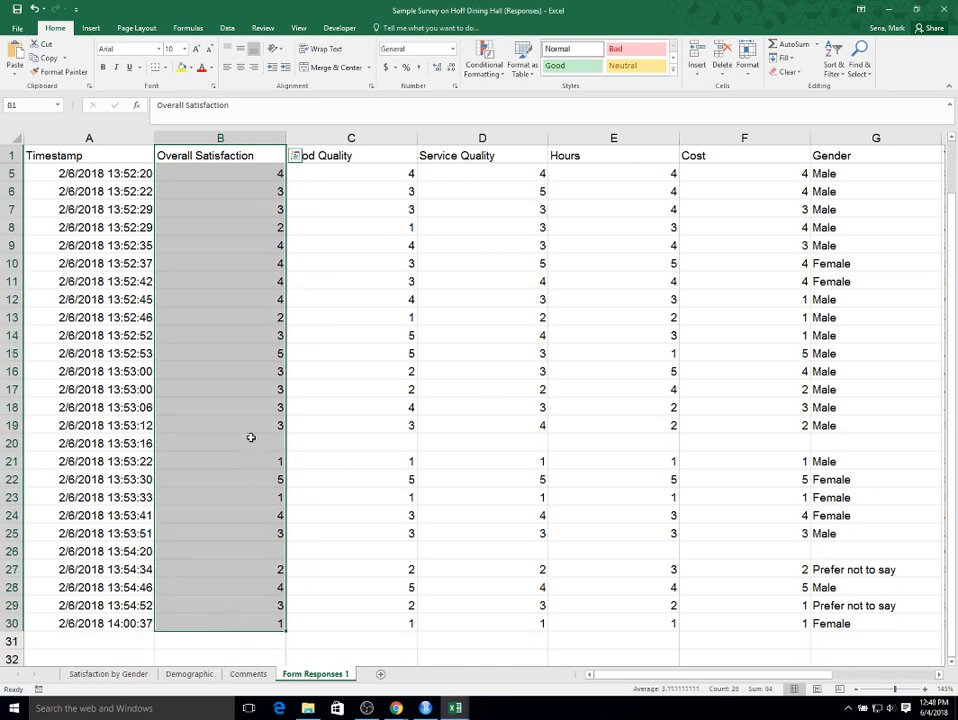
{"action": "left_click", "coordinate": [216, 445]}
{"action": "scroll", "coordinate": [340, 548], "scroll_direction": "down", "scroll_amount": 4}
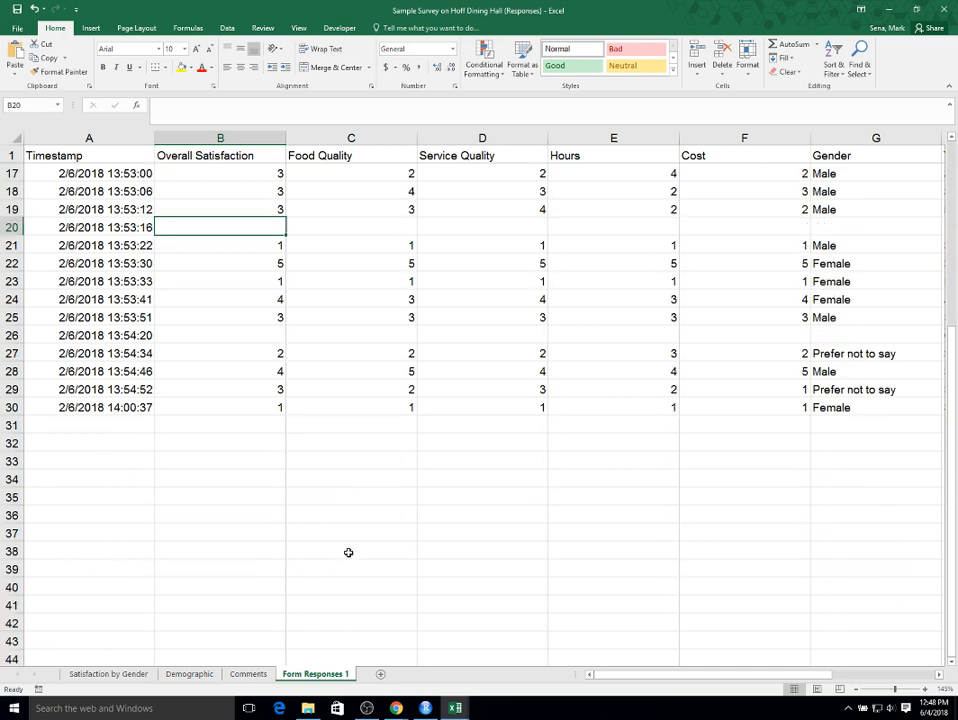
{"action": "scroll", "coordinate": [346, 550], "scroll_direction": "up", "scroll_amount": 5}
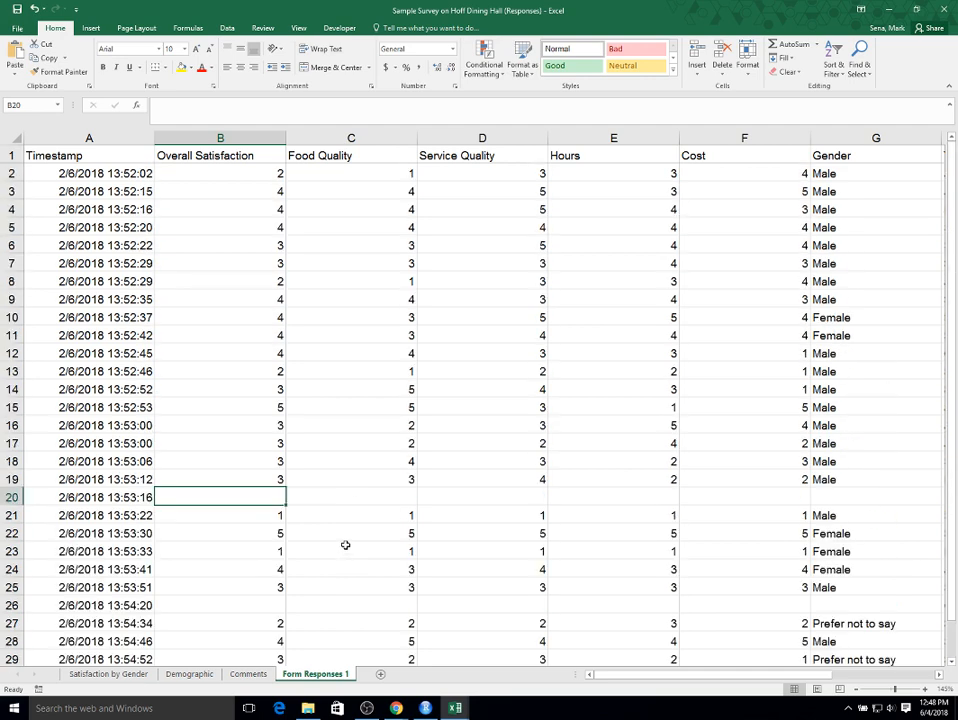
Delete row 20, the blank response timestamped 13:53:16, from Form Responses 1.
{"action": "left_click", "coordinate": [5, 497]}
{"action": "right_click", "coordinate": [5, 497]}
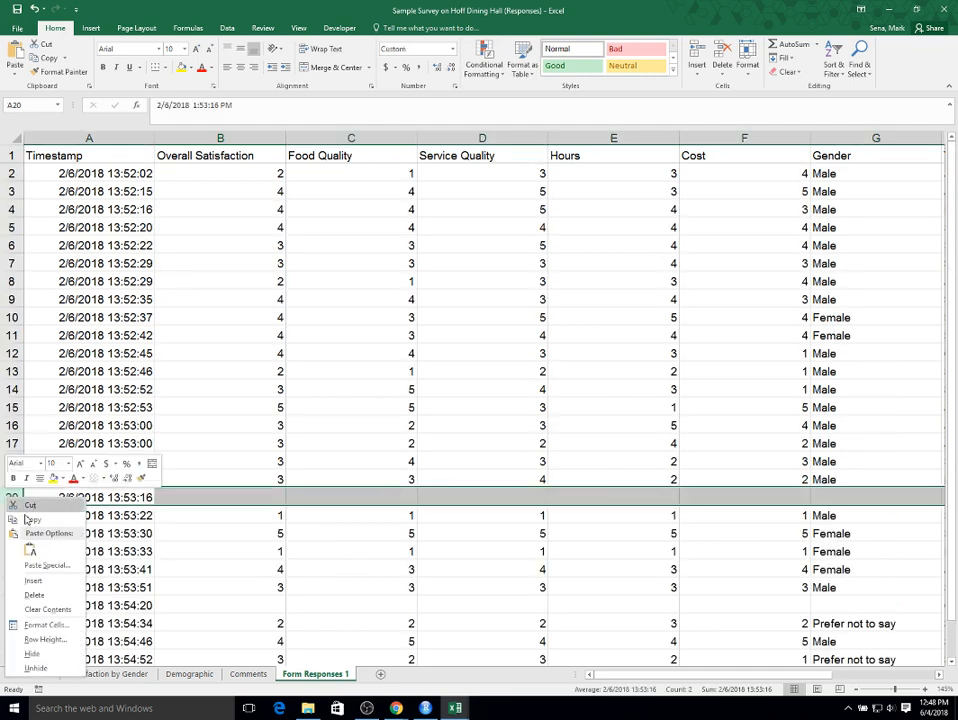
{"action": "left_click", "coordinate": [36, 594]}
{"action": "left_click", "coordinate": [207, 570]}
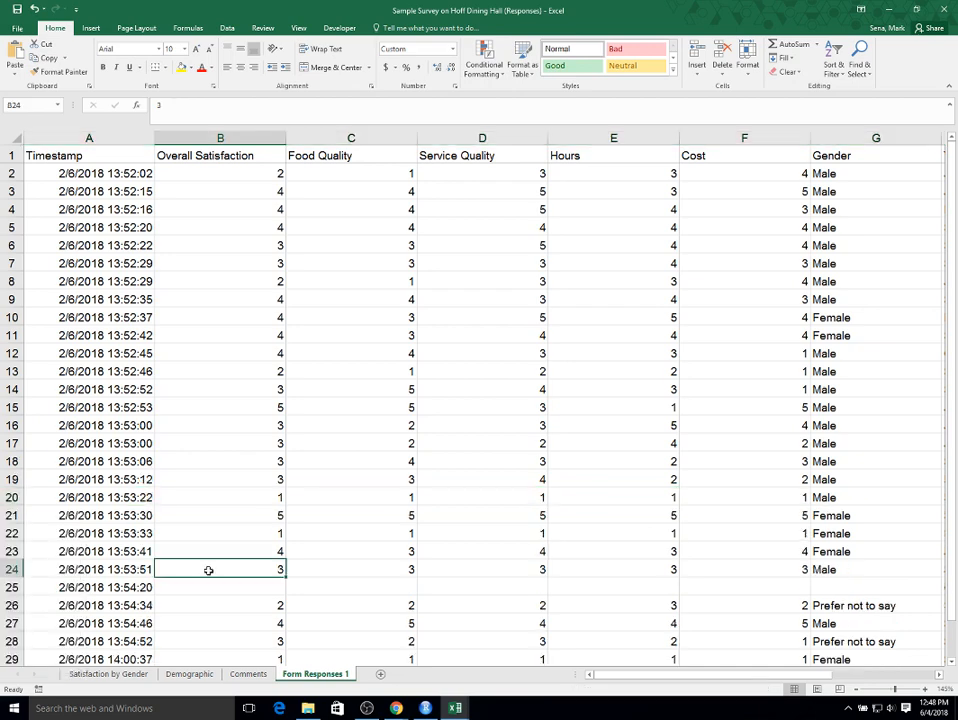
Delete row 25, the blank response timestamped 13:54:20, from Form Responses 1.
{"action": "scroll", "coordinate": [424, 571], "scroll_direction": "down", "scroll_amount": 4}
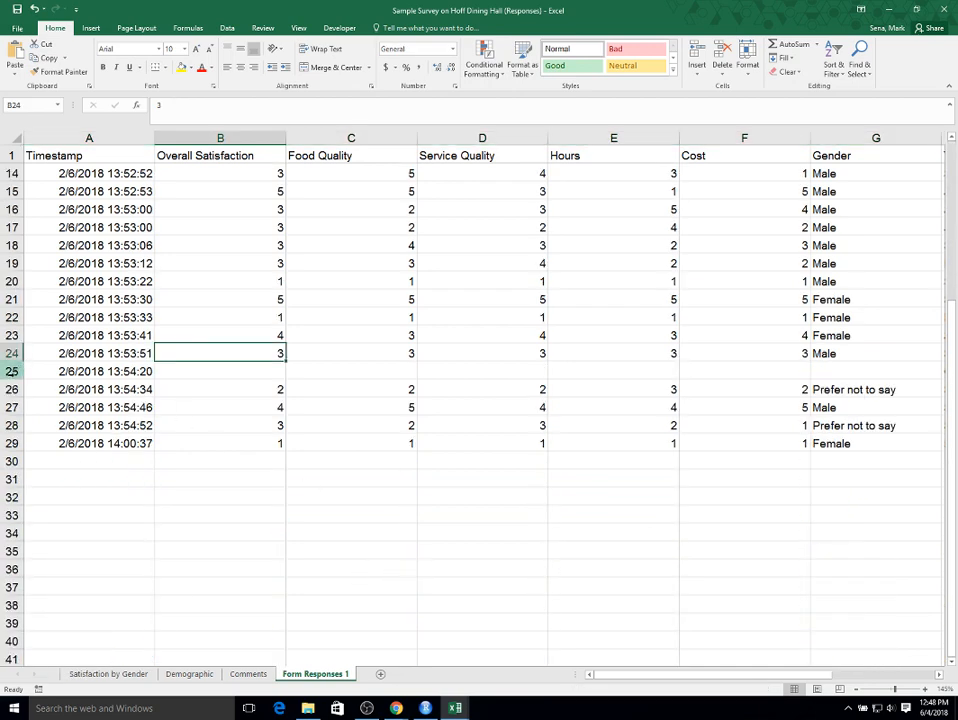
{"action": "left_click", "coordinate": [8, 371]}
{"action": "right_click", "coordinate": [8, 371]}
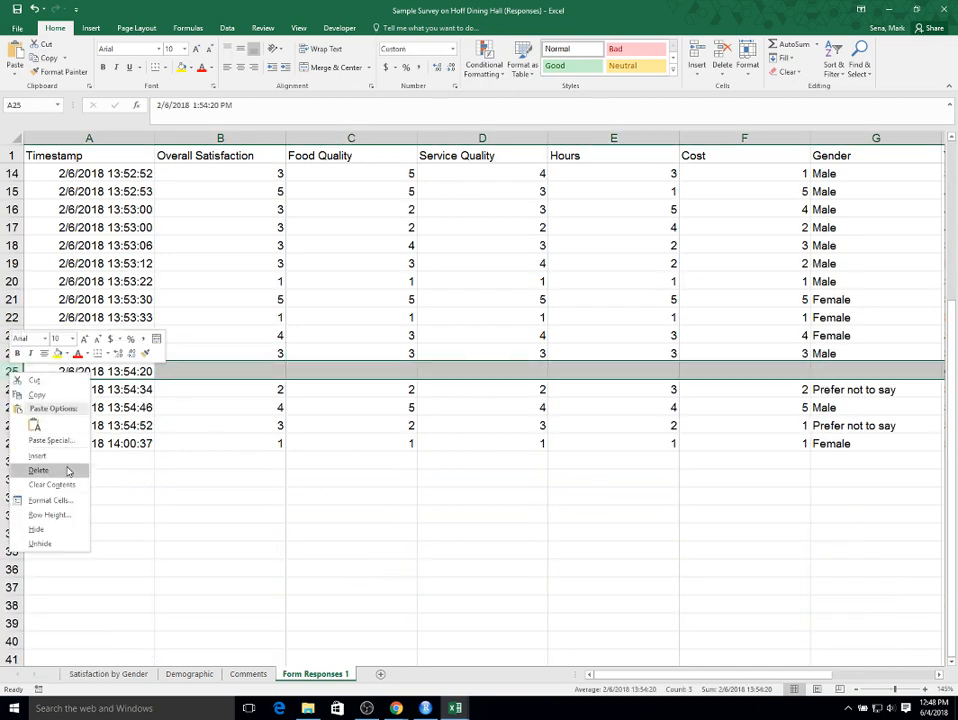
{"action": "left_click", "coordinate": [71, 468]}
{"action": "left_click", "coordinate": [225, 490]}
{"action": "scroll", "coordinate": [606, 530], "scroll_direction": "up", "scroll_amount": 4}
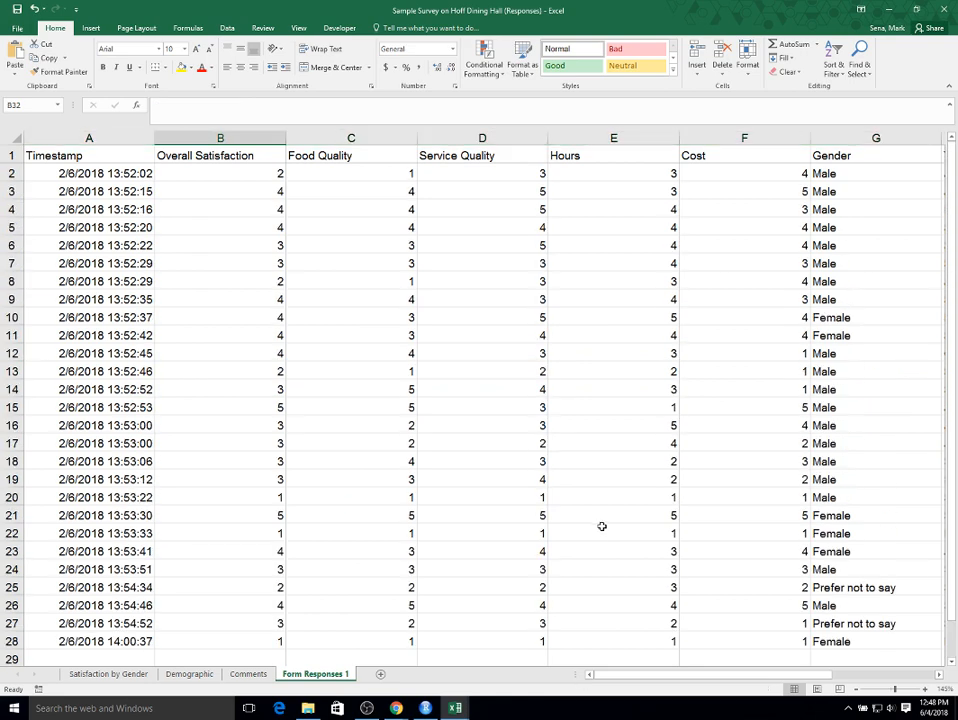
{"action": "scroll", "coordinate": [490, 528], "scroll_direction": "down", "scroll_amount": 4}
{"action": "scroll", "coordinate": [490, 530], "scroll_direction": "up", "scroll_amount": 4}
{"action": "left_click", "coordinate": [430, 510]}
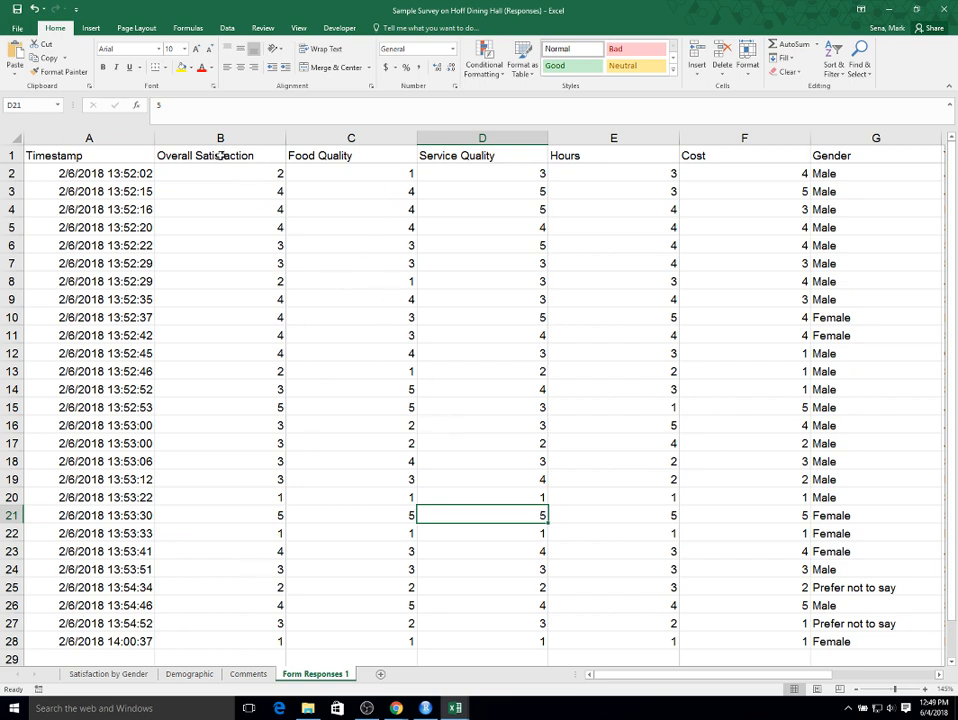
Apply a conditional formatting icon set of green, yellow and red circles to the Overall Satisfaction column, B1:B28.
{"action": "left_click_drag", "start_coordinate": [219, 156], "coordinate": [224, 635]}
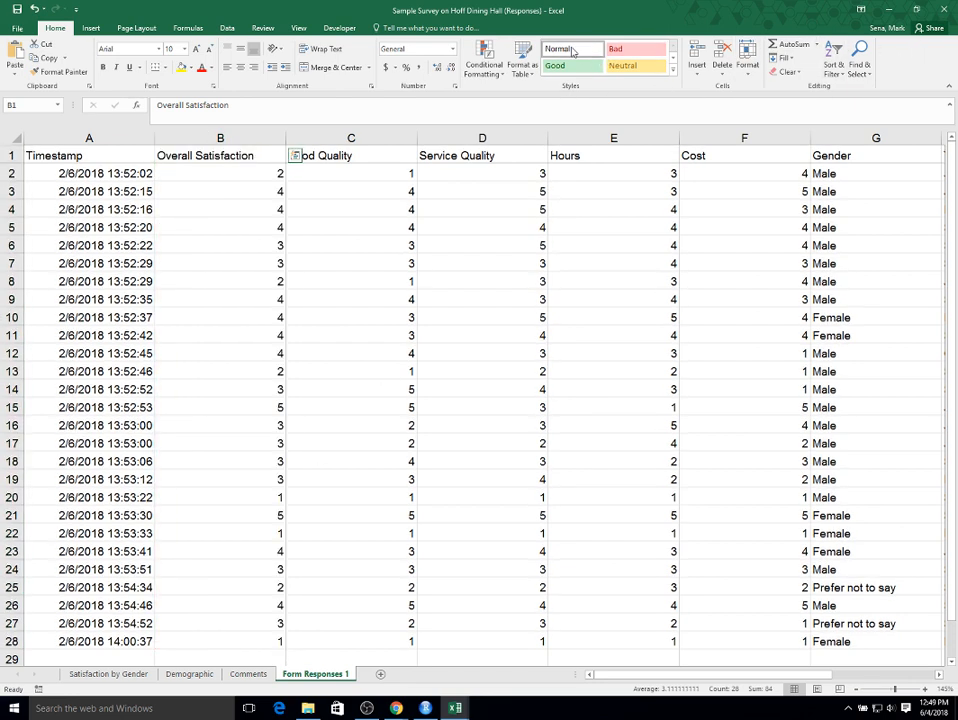
{"action": "left_click", "coordinate": [494, 70]}
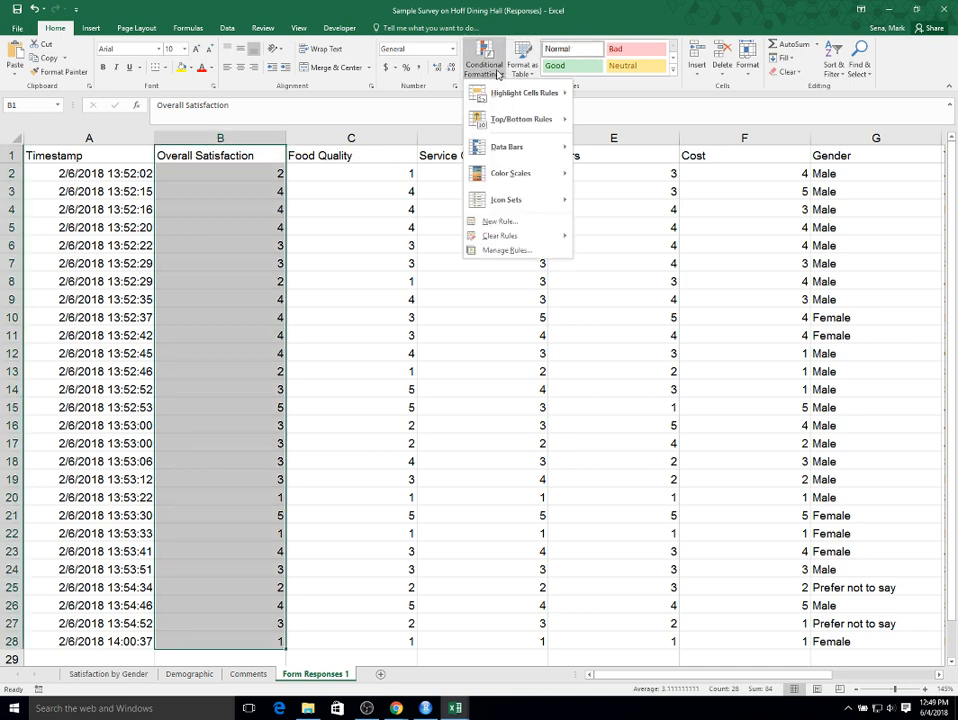
{"action": "mouse_move", "coordinate": [521, 156]}
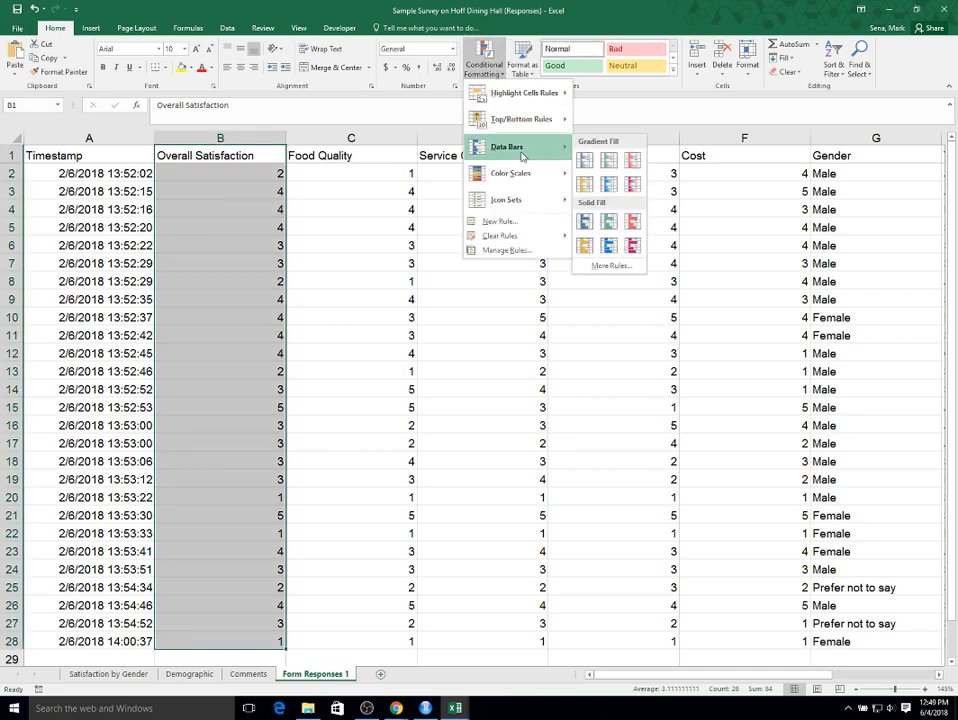
{"action": "mouse_move", "coordinate": [519, 210]}
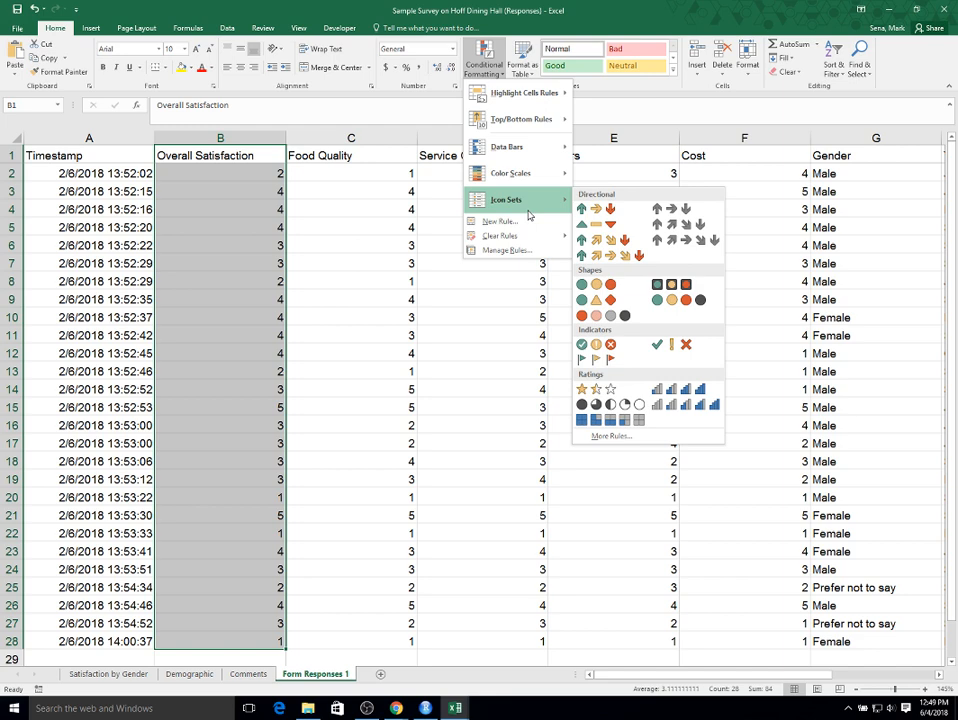
{"action": "left_click", "coordinate": [596, 284]}
{"action": "left_click", "coordinate": [205, 336]}
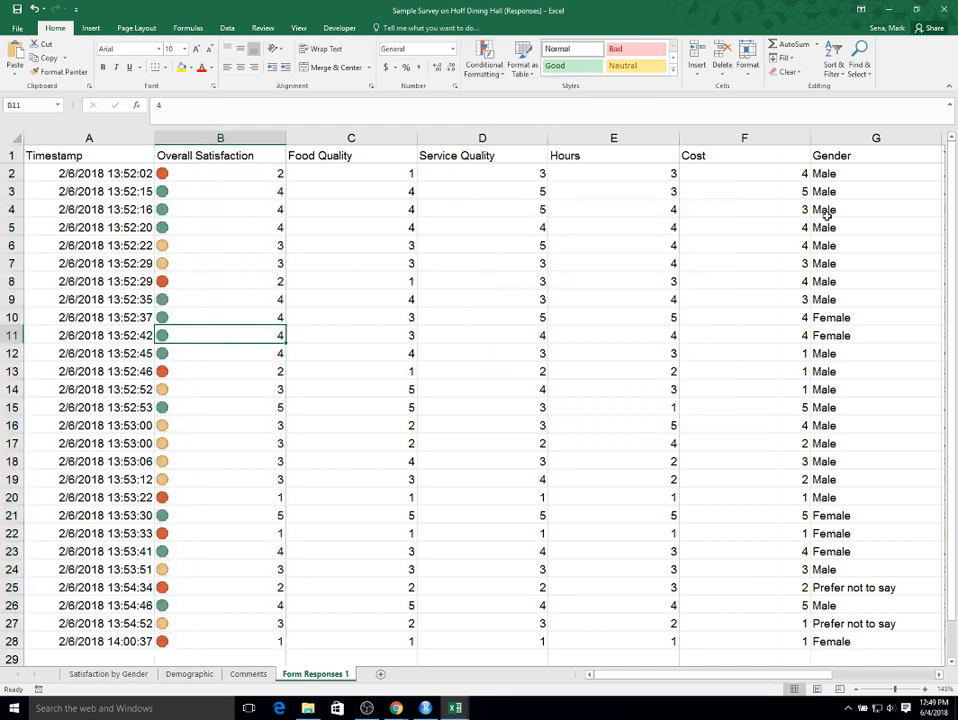
Add an Equal To highlight rule for "Male" with a custom blue font color to the Gender cells G2:G28.
{"action": "left_click_drag", "start_coordinate": [848, 174], "coordinate": [842, 641]}
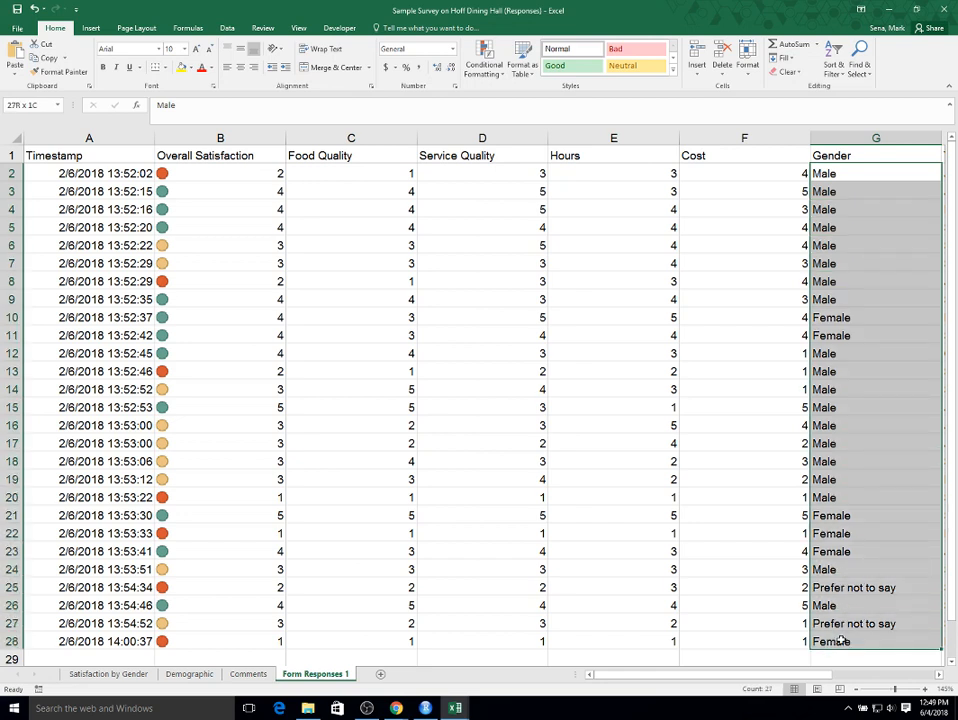
{"action": "left_click", "coordinate": [484, 68]}
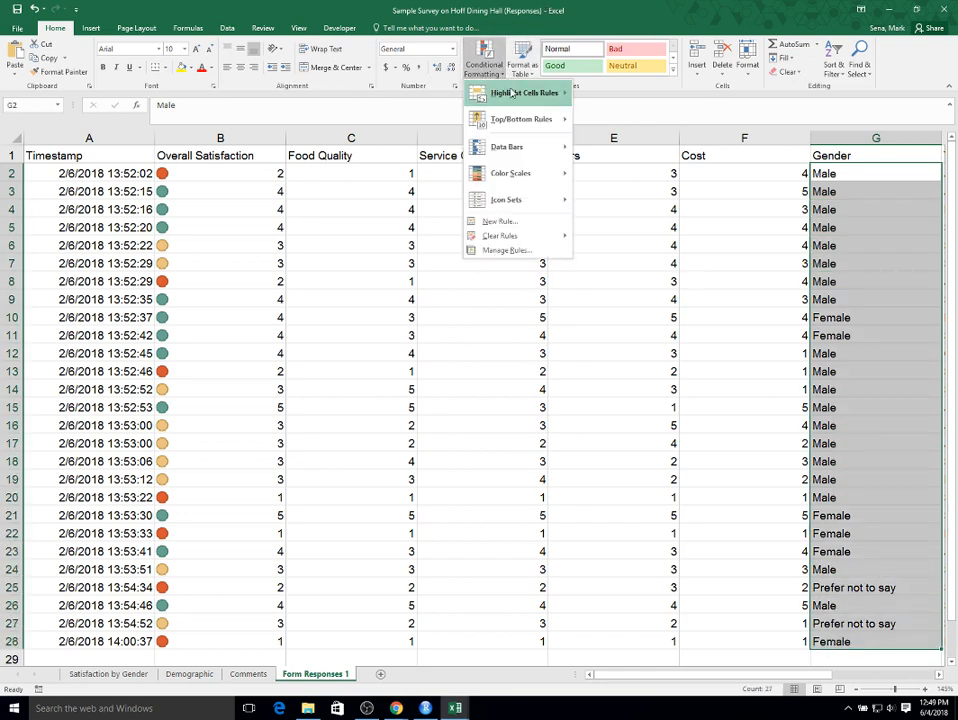
{"action": "mouse_move", "coordinate": [525, 93]}
{"action": "left_click", "coordinate": [620, 178]}
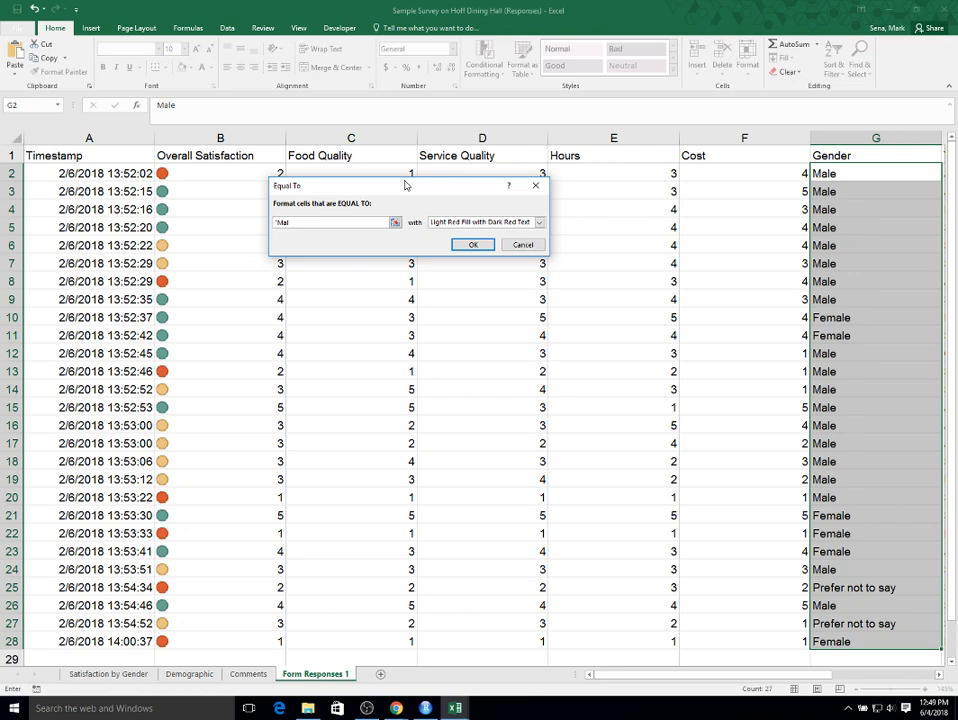
{"action": "type", "text": "\"Male\""}
{"action": "left_click", "coordinate": [539, 222]}
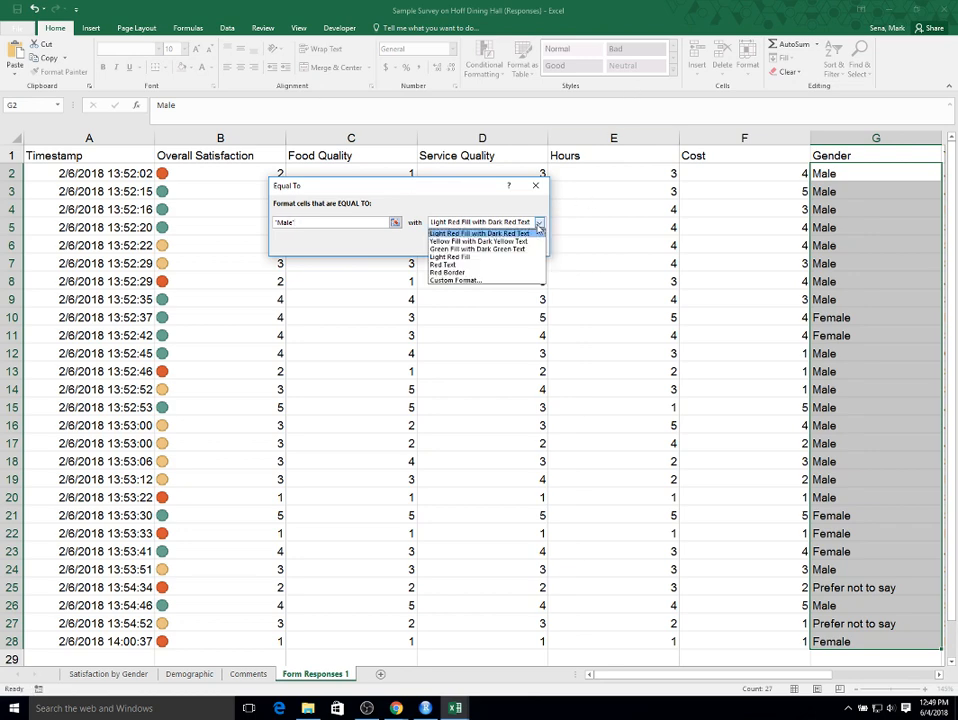
{"action": "left_click", "coordinate": [477, 281]}
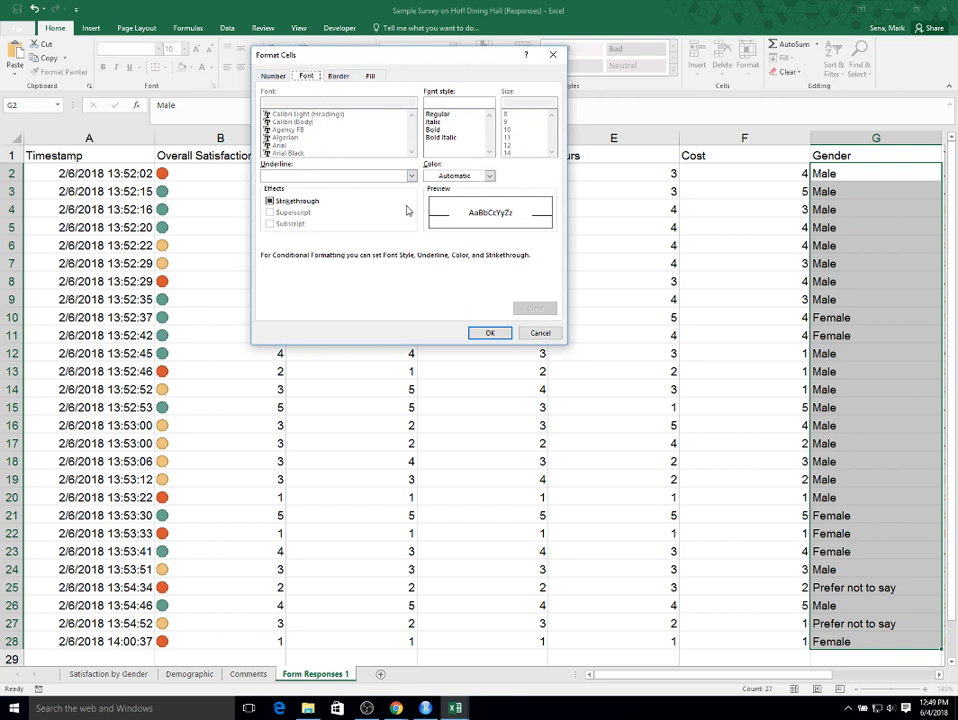
{"action": "left_click", "coordinate": [470, 175]}
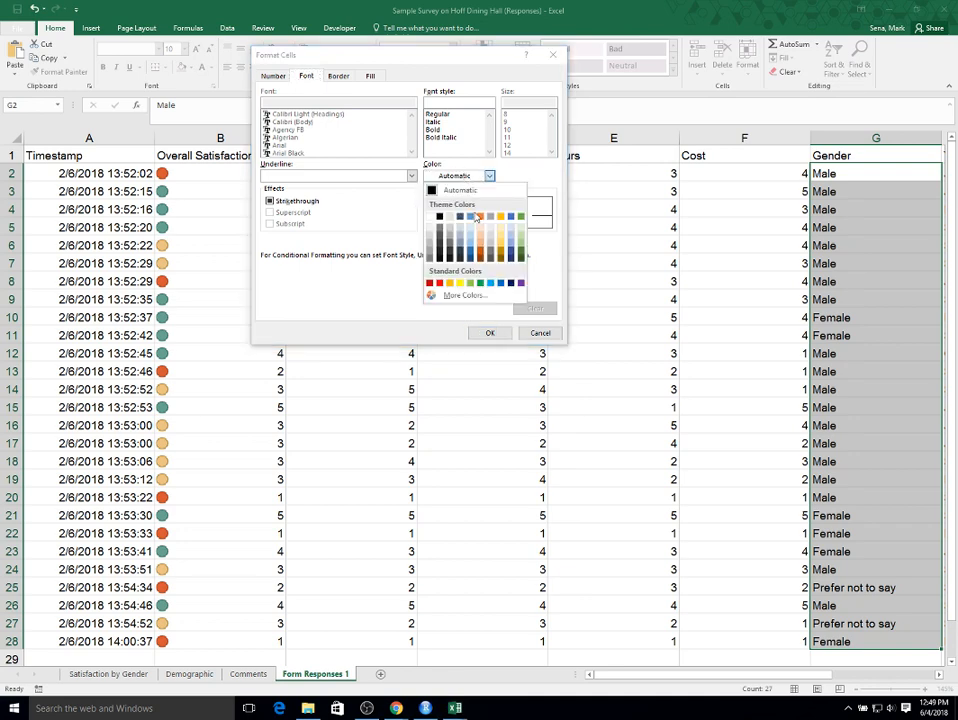
{"action": "left_click", "coordinate": [472, 222]}
{"action": "left_click", "coordinate": [490, 333]}
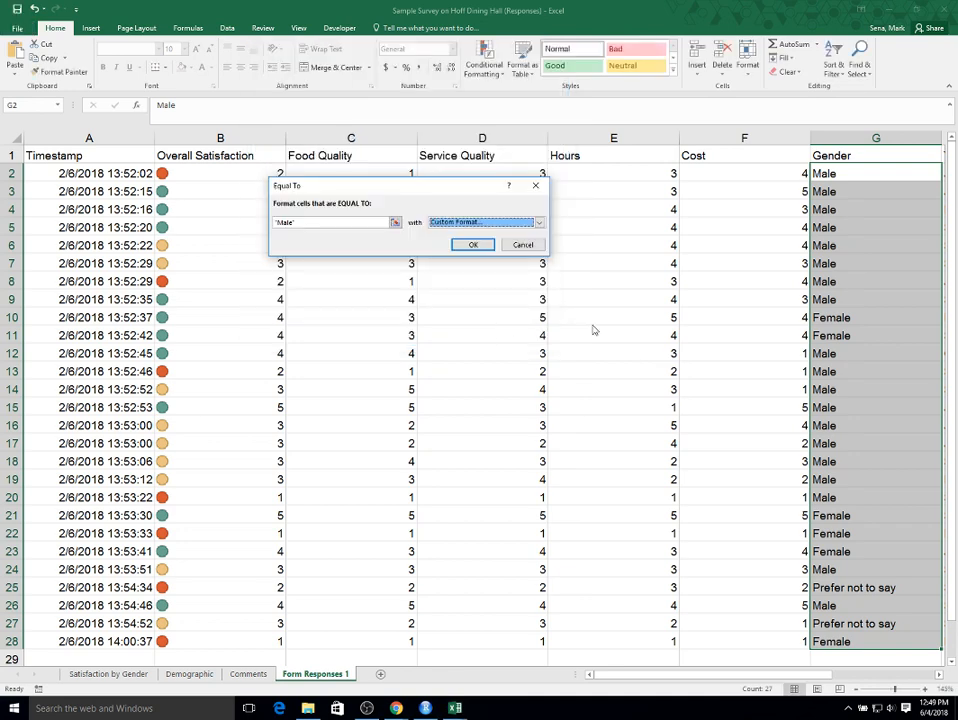
{"action": "left_click", "coordinate": [473, 245]}
{"action": "left_click", "coordinate": [798, 300]}
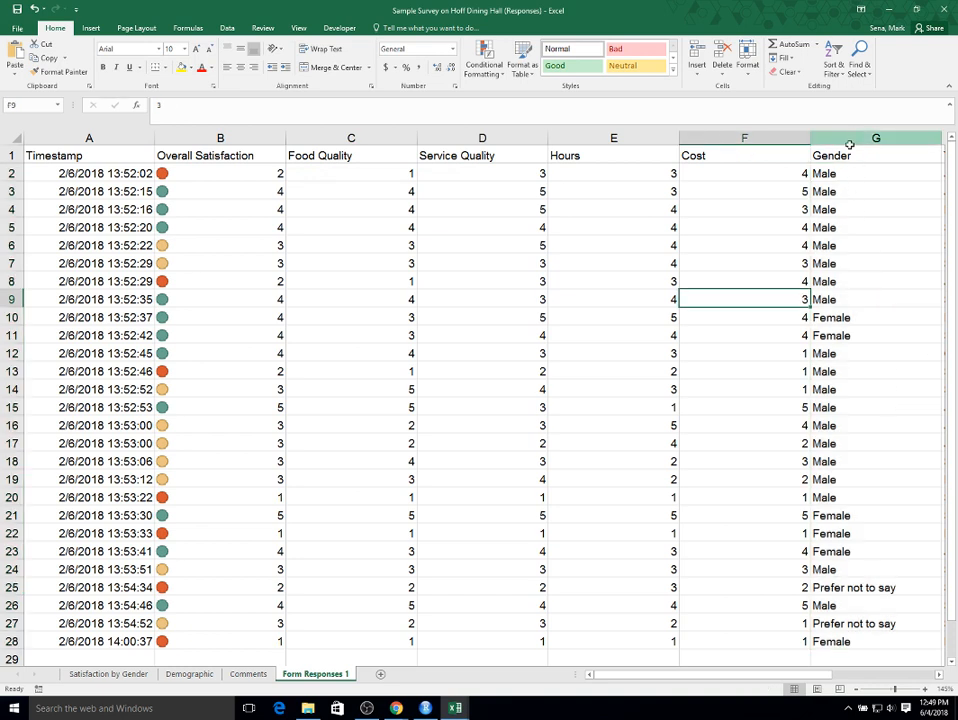
{"action": "left_click_drag", "start_coordinate": [847, 140], "coordinate": [849, 514]}
{"action": "left_click", "coordinate": [834, 333]}
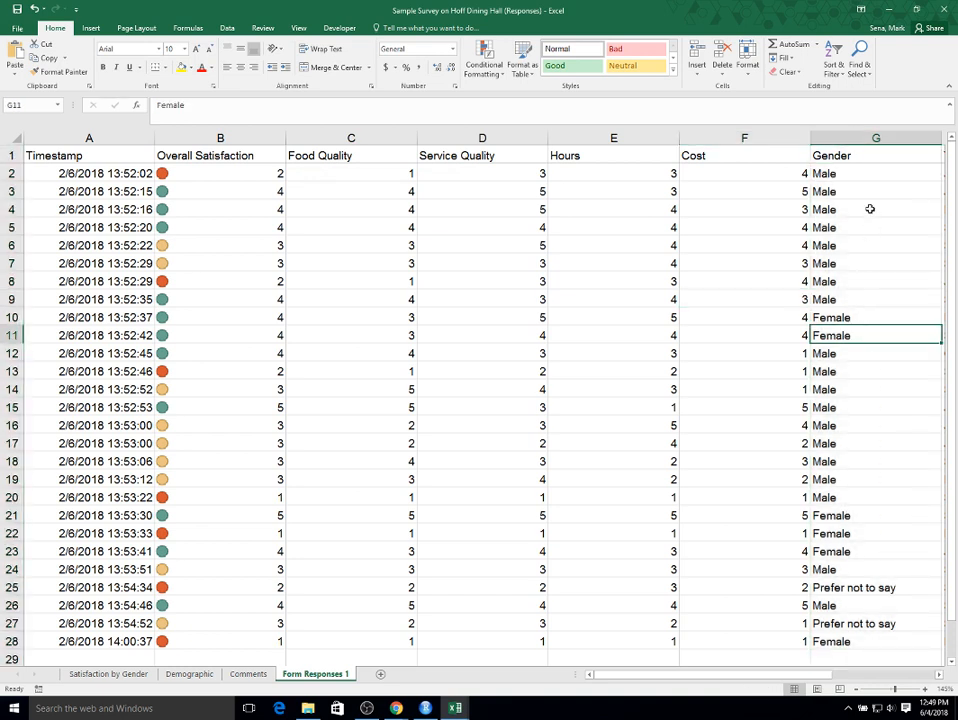
{"action": "left_click", "coordinate": [862, 150]}
{"action": "left_click_drag", "start_coordinate": [862, 150], "coordinate": [851, 515]}
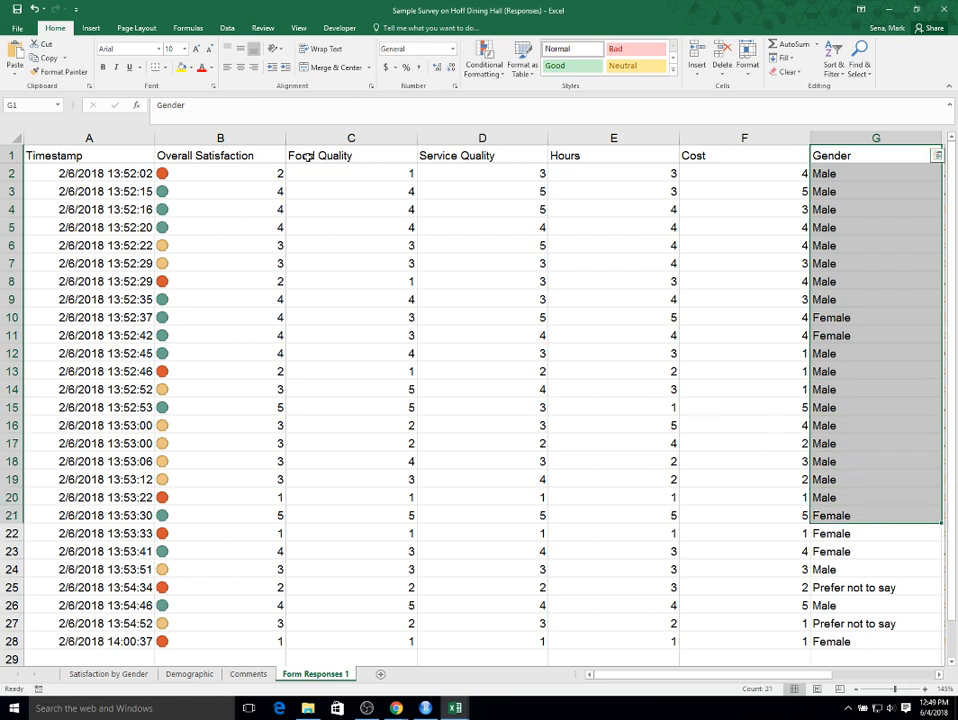
Add an Equal To highlight rule for 0 with Light Red Fill with Dark Red Text to the Food Quality column, C1:C28.
{"action": "left_click_drag", "start_coordinate": [359, 152], "coordinate": [368, 640]}
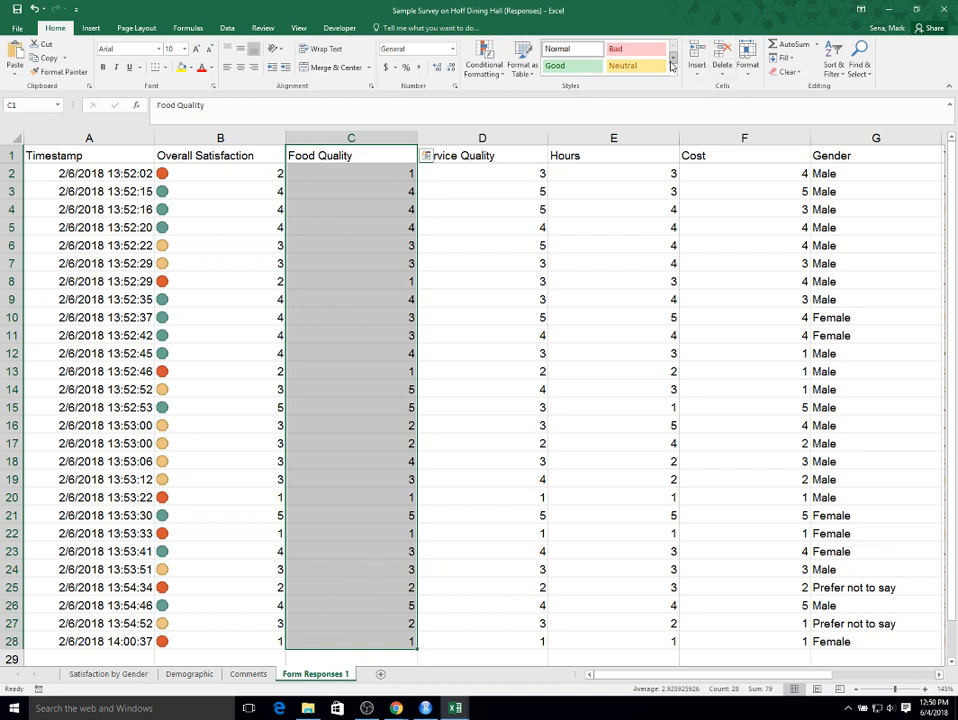
{"action": "left_click", "coordinate": [484, 62]}
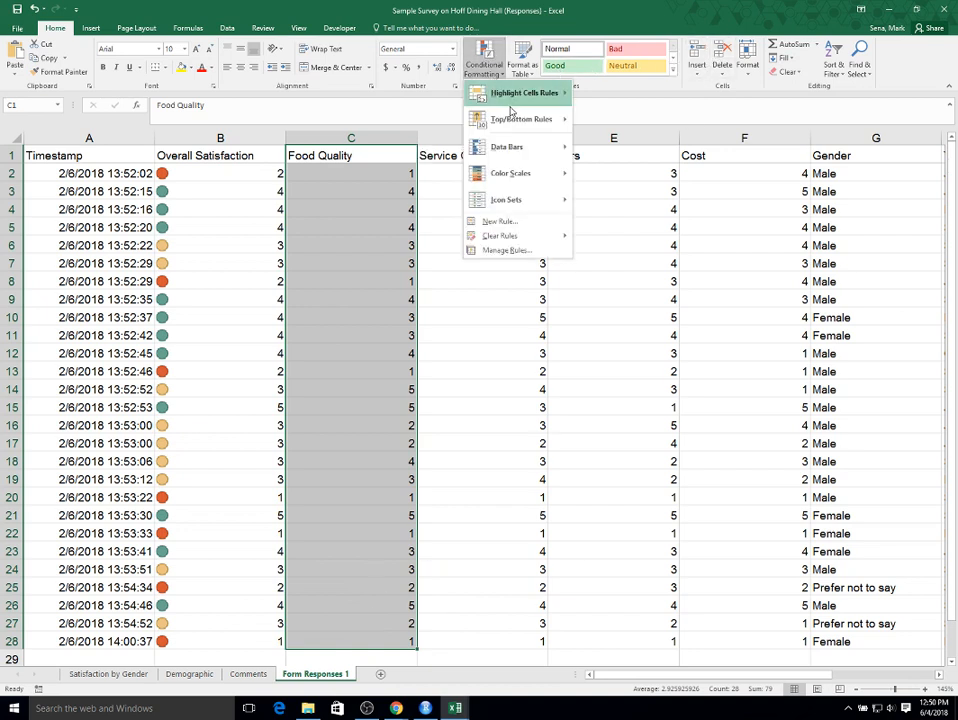
{"action": "mouse_move", "coordinate": [511, 104]}
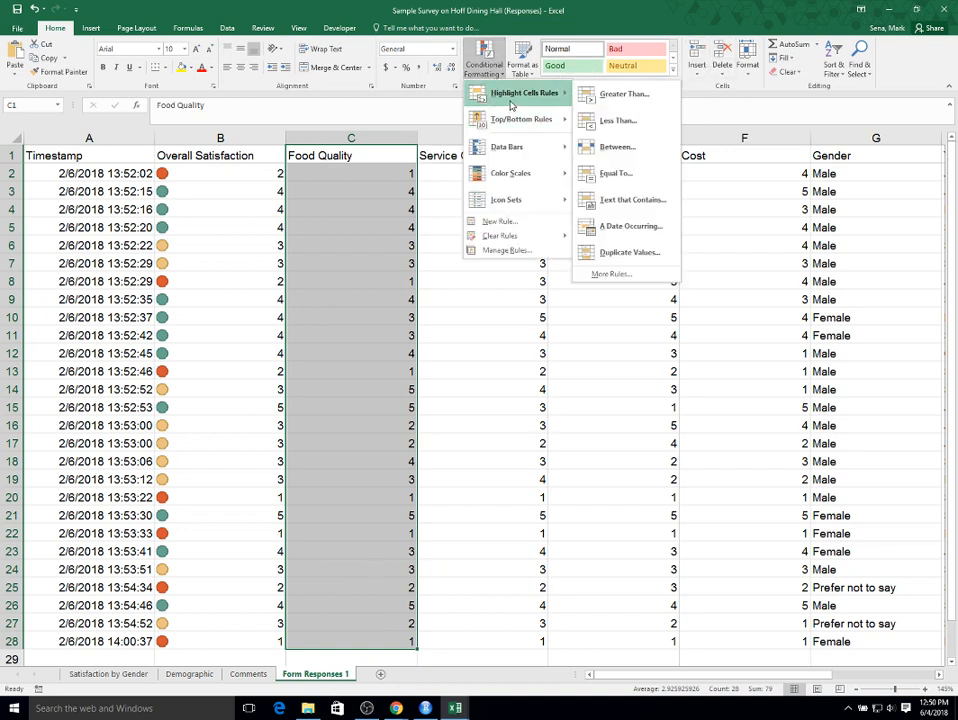
{"action": "left_click", "coordinate": [616, 173]}
{"action": "type", "text": "0"}
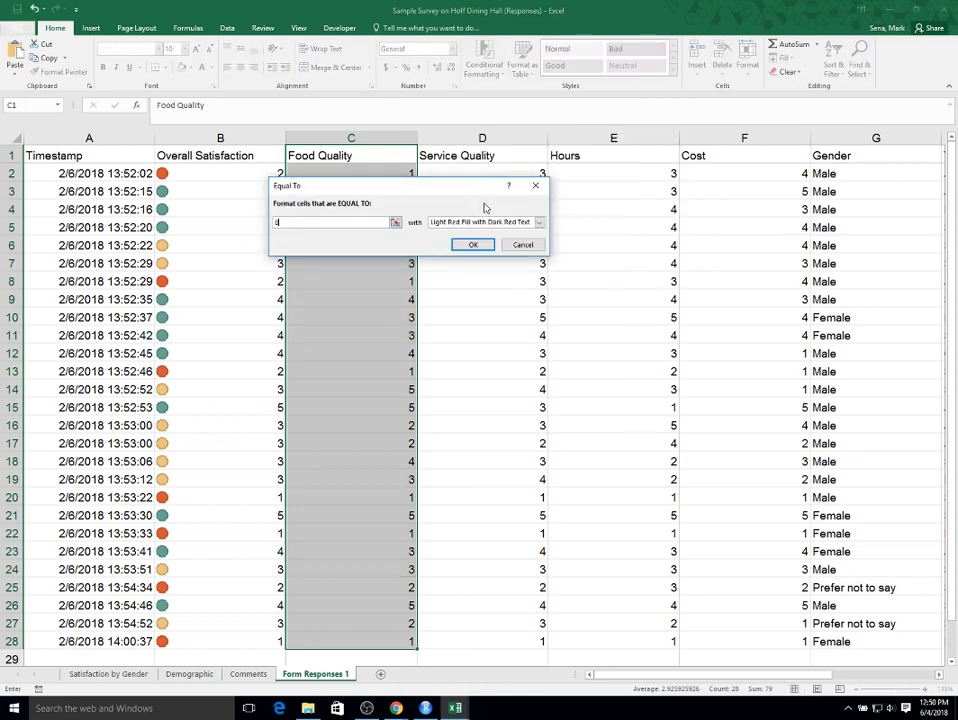
{"action": "left_click", "coordinate": [474, 245]}
{"action": "left_click", "coordinate": [383, 281]}
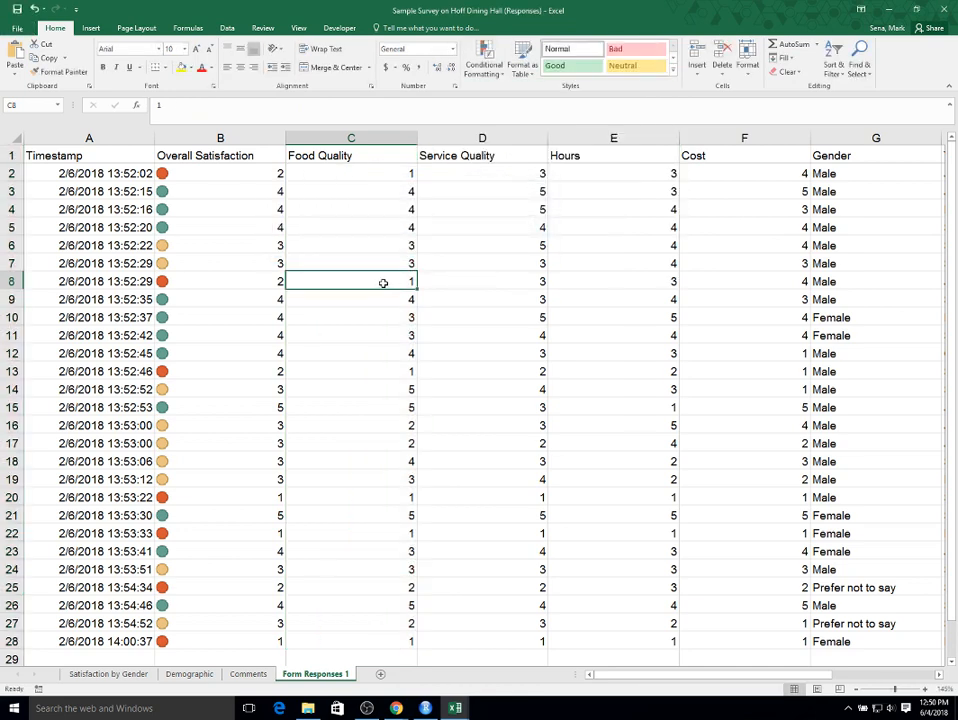
Highlight Food Quality values in C1:C28 equal to 1 with Light Red Fill with Dark Red Text.
{"action": "left_click_drag", "start_coordinate": [367, 152], "coordinate": [380, 640]}
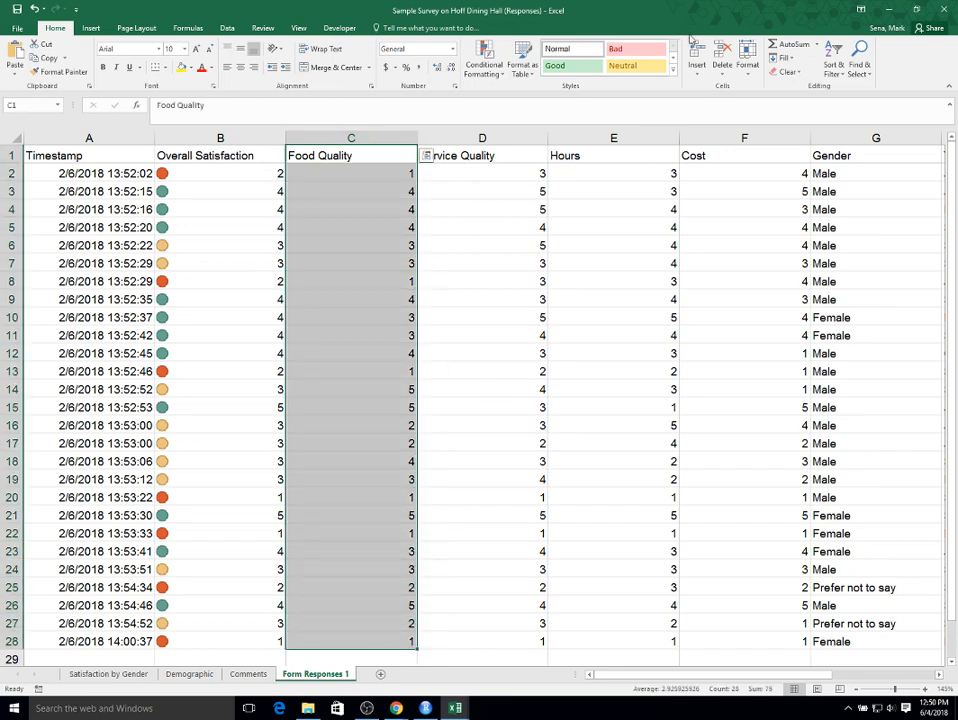
{"action": "left_click", "coordinate": [484, 58]}
{"action": "mouse_move", "coordinate": [510, 98]}
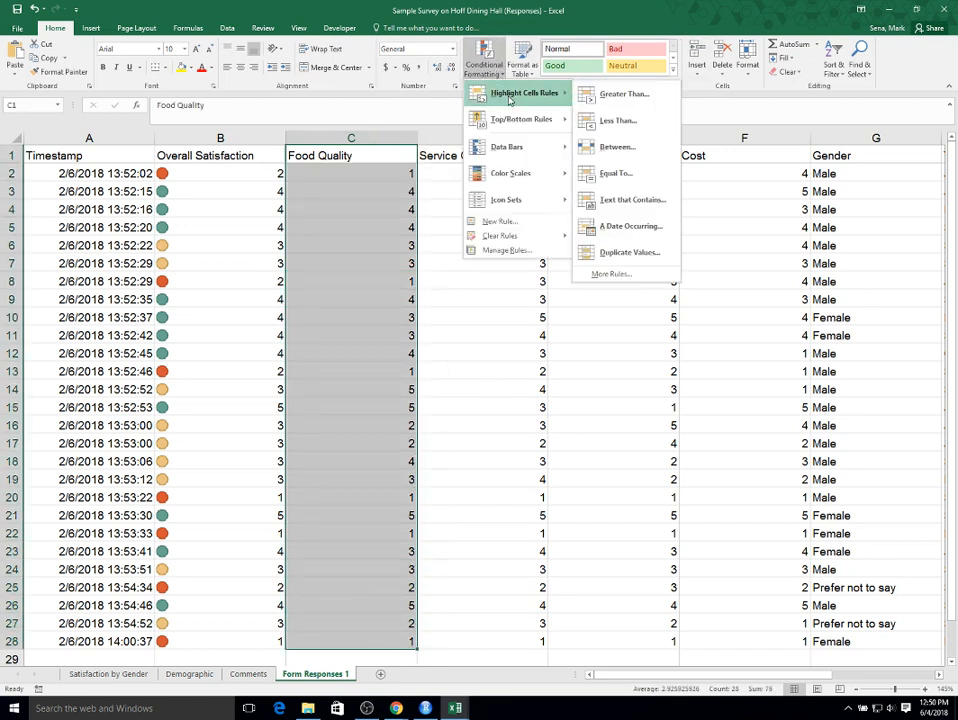
{"action": "left_click", "coordinate": [616, 173]}
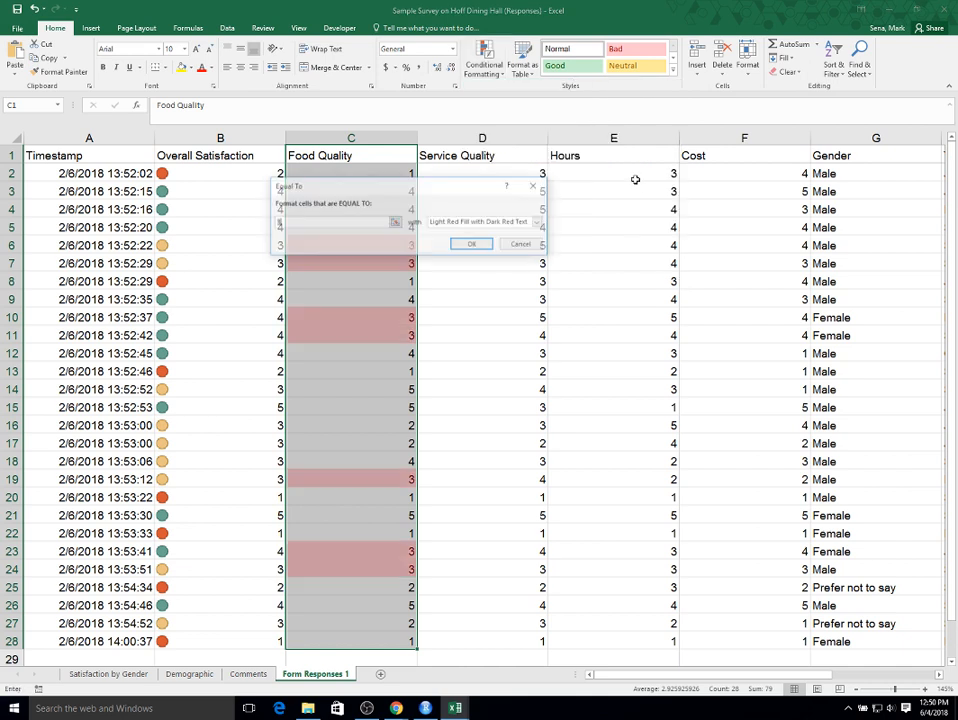
{"action": "type", "text": "1"}
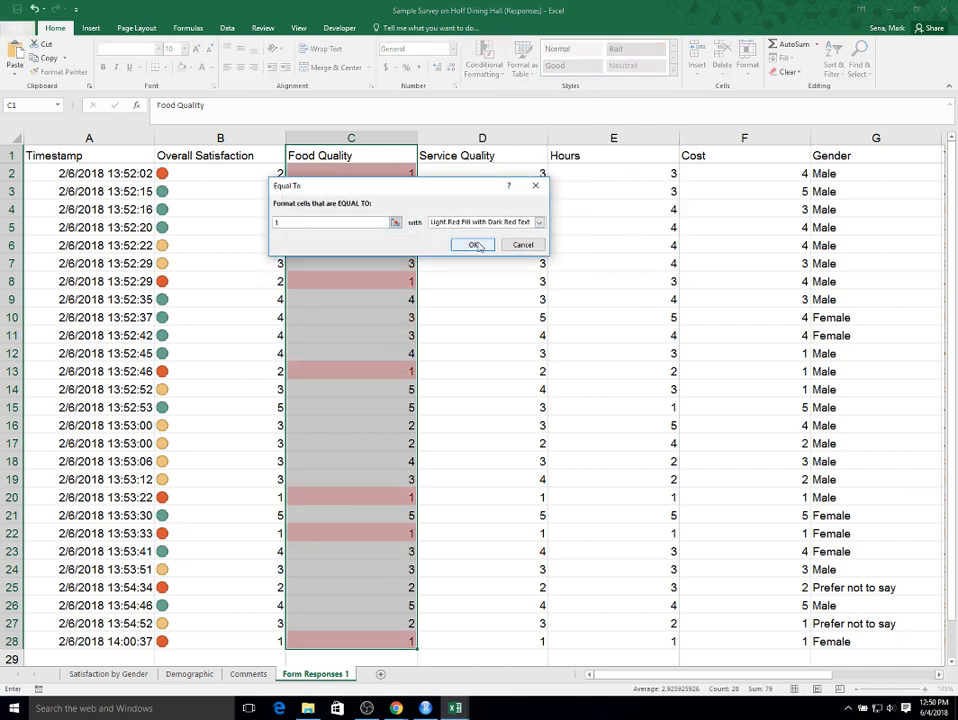
{"action": "left_click", "coordinate": [473, 244]}
{"action": "left_click", "coordinate": [485, 278]}
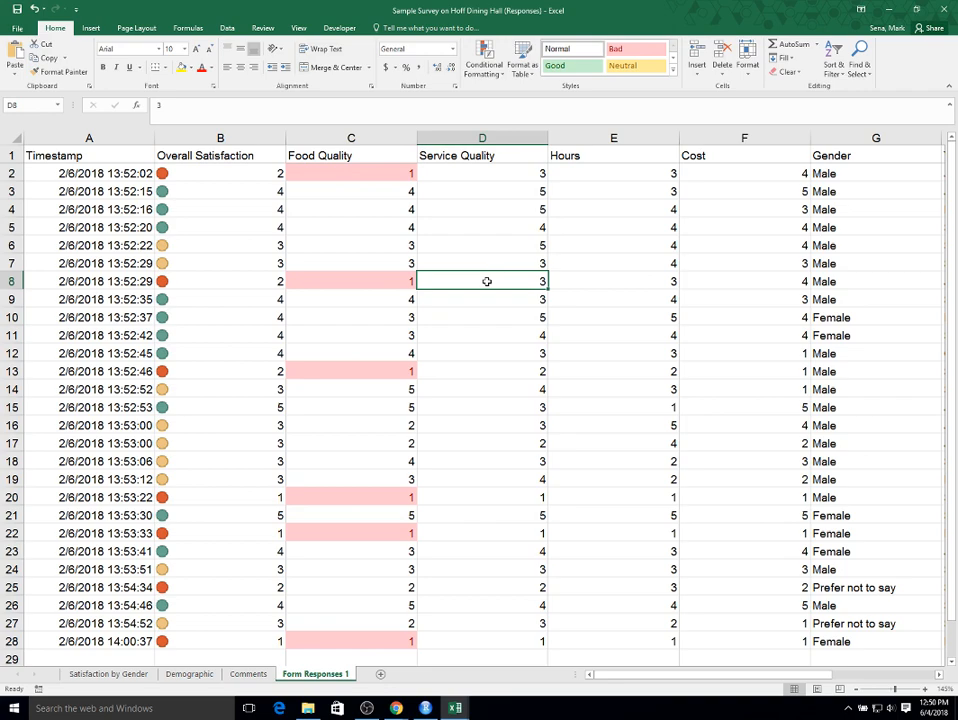
Review the Satisfaction by Gender worksheet and return to Form Responses 1.
{"action": "scroll", "coordinate": [496, 282], "scroll_direction": "down", "scroll_amount": 2}
{"action": "scroll", "coordinate": [494, 283], "scroll_direction": "up", "scroll_amount": 2}
{"action": "mouse_move", "coordinate": [678, 674]}
{"action": "left_mouse_down"}
{"action": "mouse_move", "coordinate": [731, 672]}
{"action": "mouse_move", "coordinate": [679, 672]}
{"action": "left_mouse_up"}
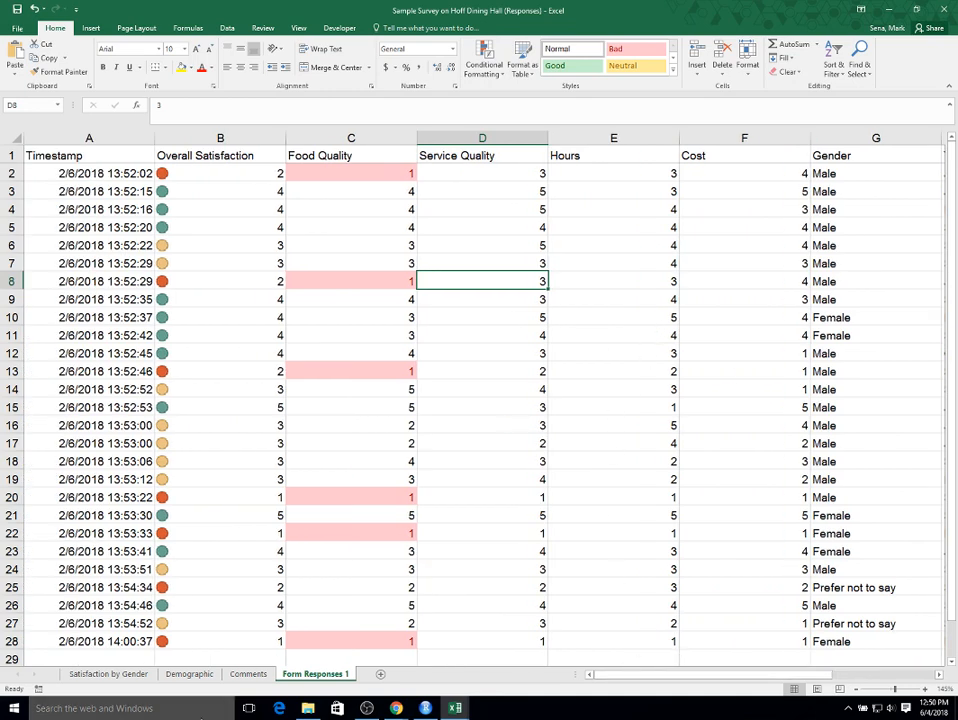
{"action": "left_click", "coordinate": [150, 677]}
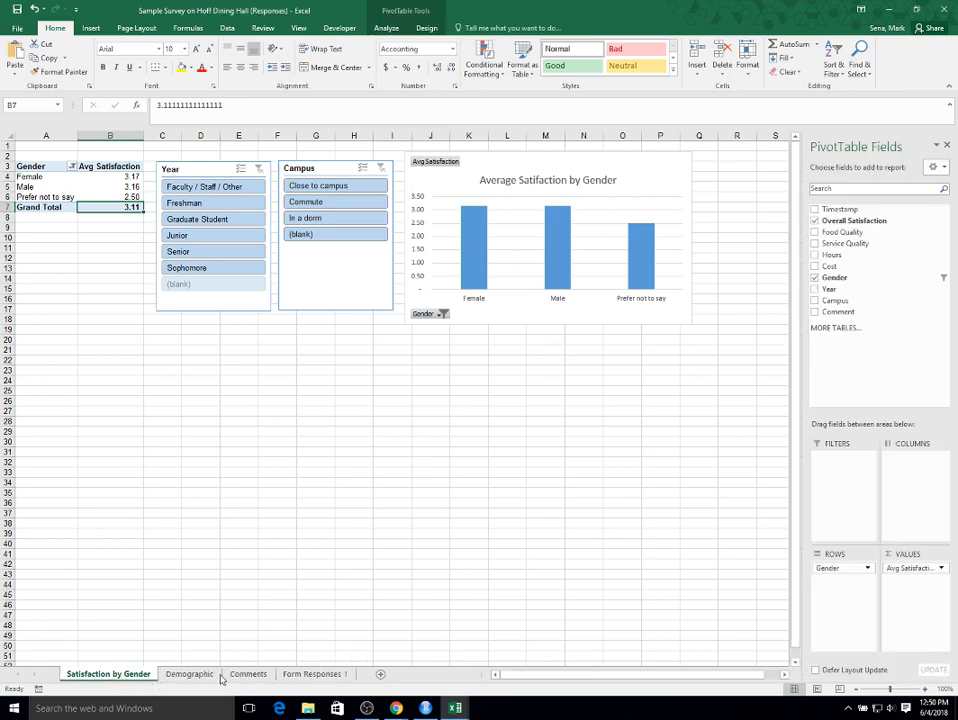
{"action": "left_click", "coordinate": [301, 680]}
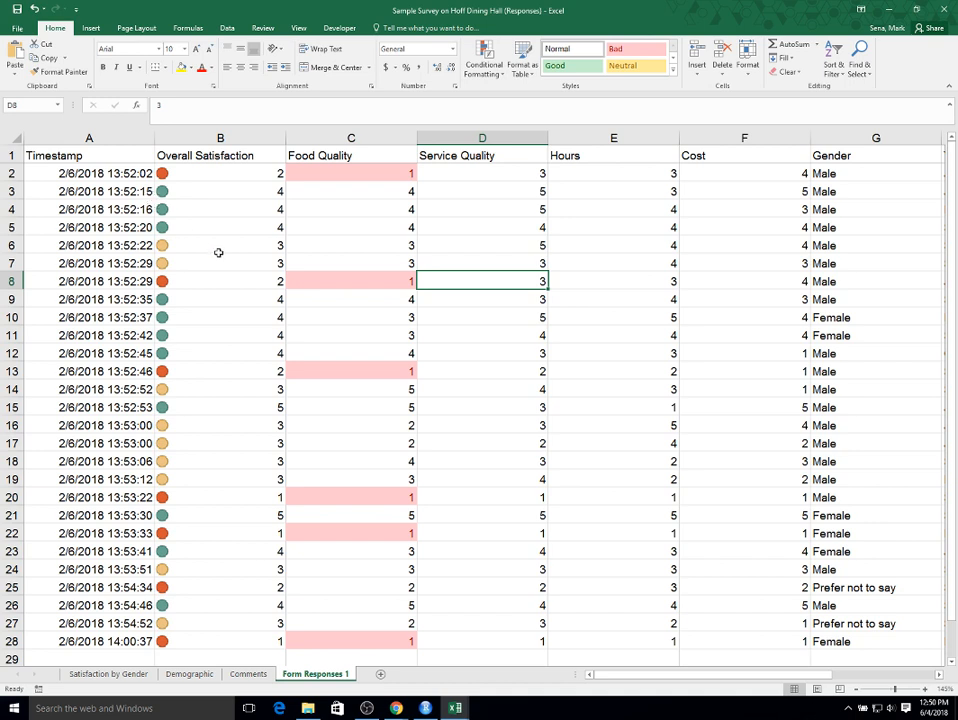
Delete response rows 3 through 27 from Form Responses 1 and select the empty cell B4.
{"action": "left_click_drag", "start_coordinate": [14, 196], "coordinate": [44, 622]}
{"action": "right_click", "coordinate": [205, 510]}
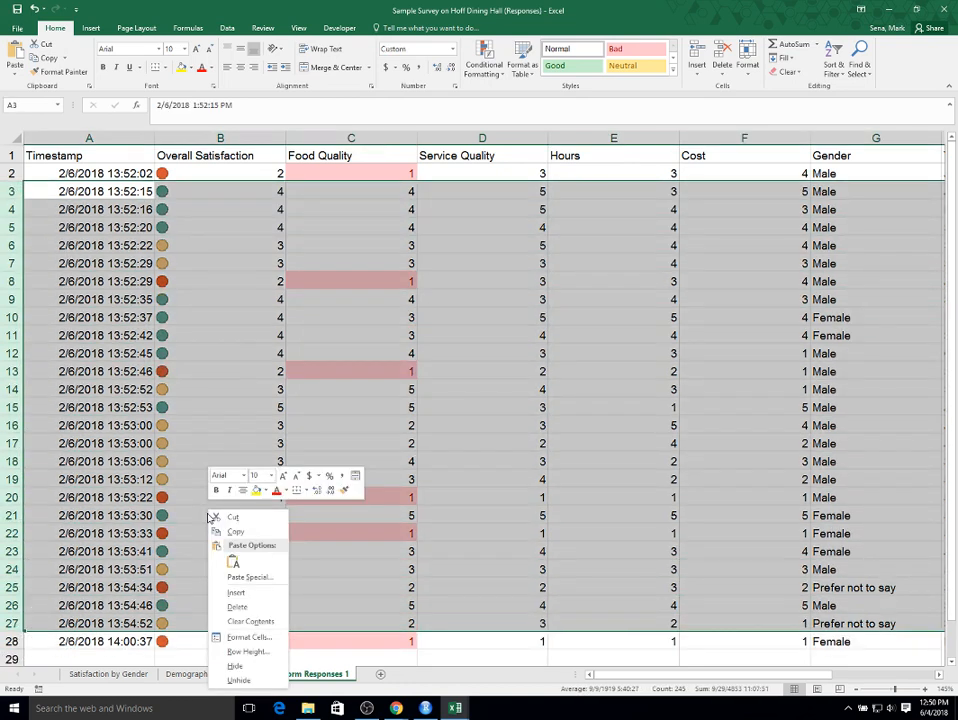
{"action": "left_click", "coordinate": [261, 607]}
{"action": "left_click", "coordinate": [226, 318]}
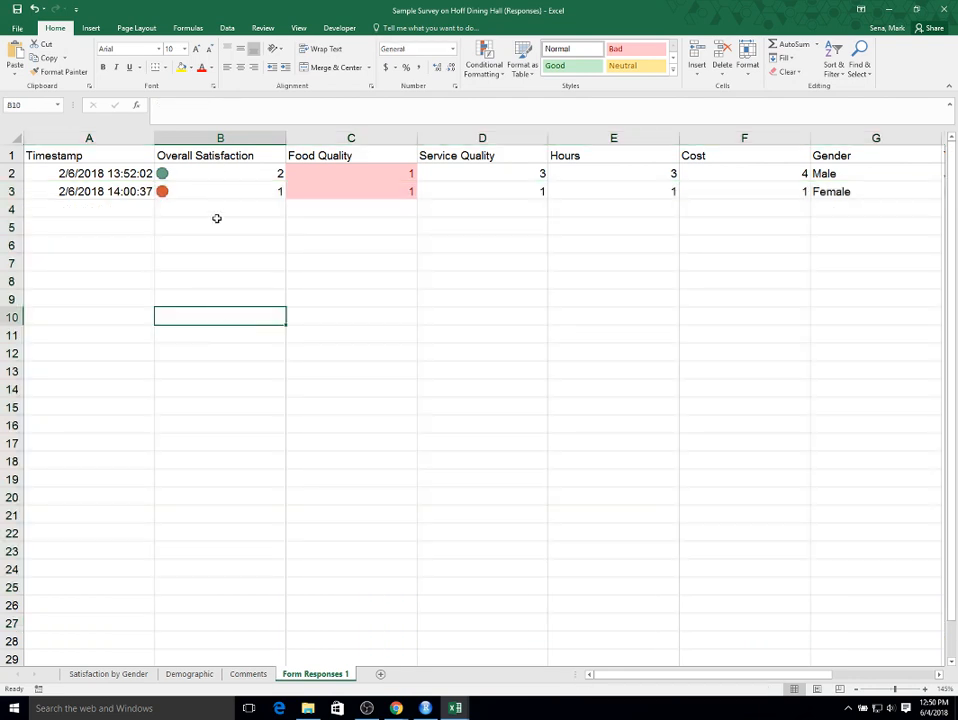
{"action": "left_click", "coordinate": [212, 211]}
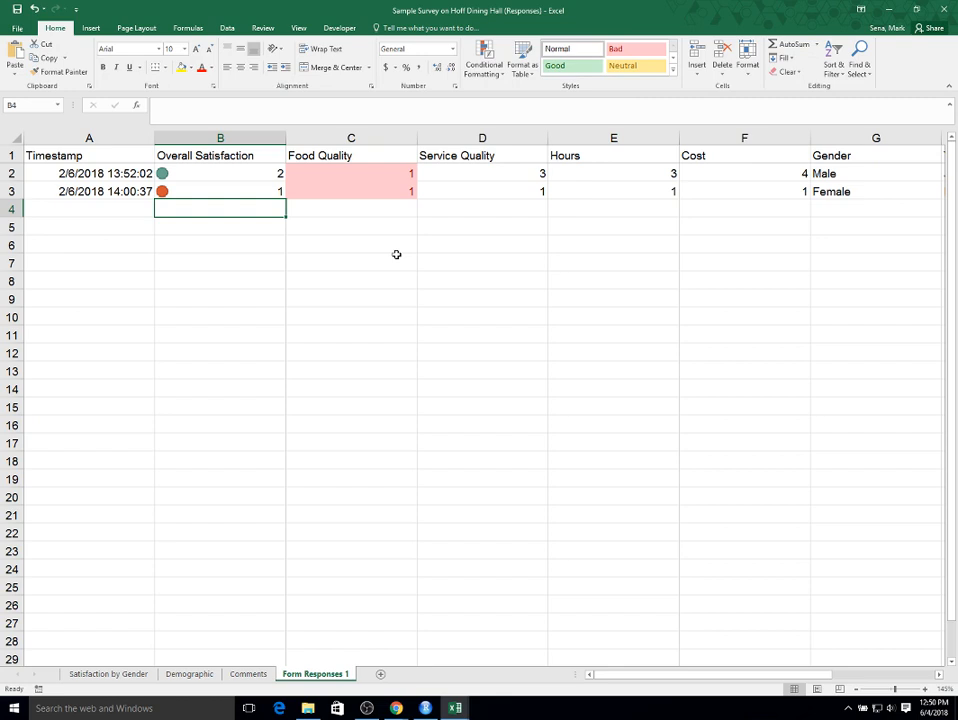
{"action": "type", "text": "=rand"}
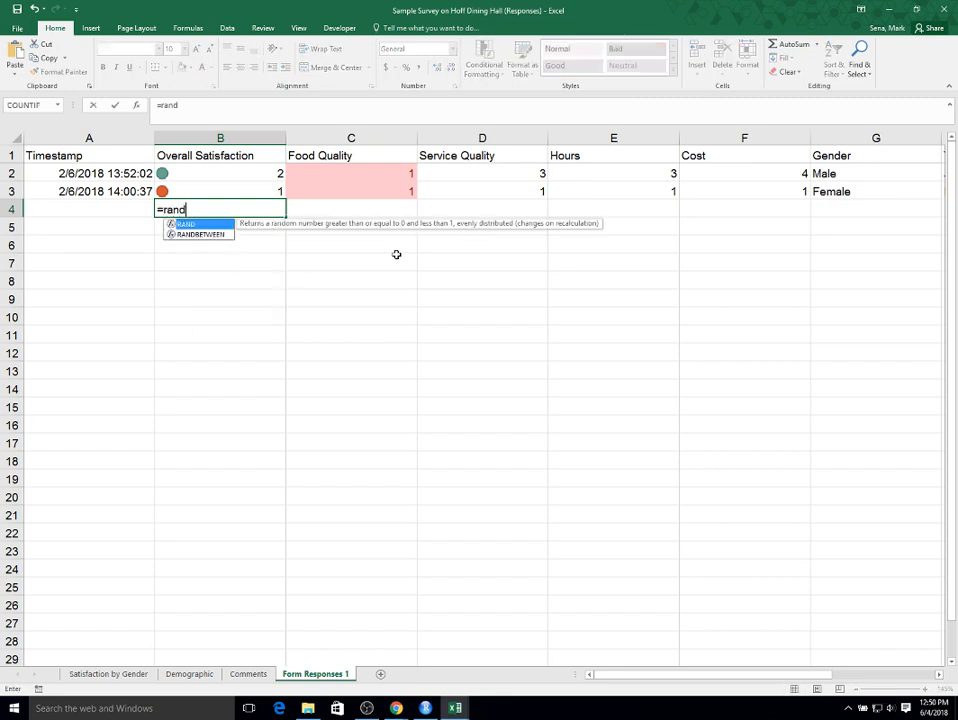
{"action": "key", "text": "BackSpace"}
{"action": "key", "text": "BackSpace"}
{"action": "key", "text": "BackSpace"}
{"action": "key", "text": "BackSpace"}
{"action": "key", "text": "BackSpace"}
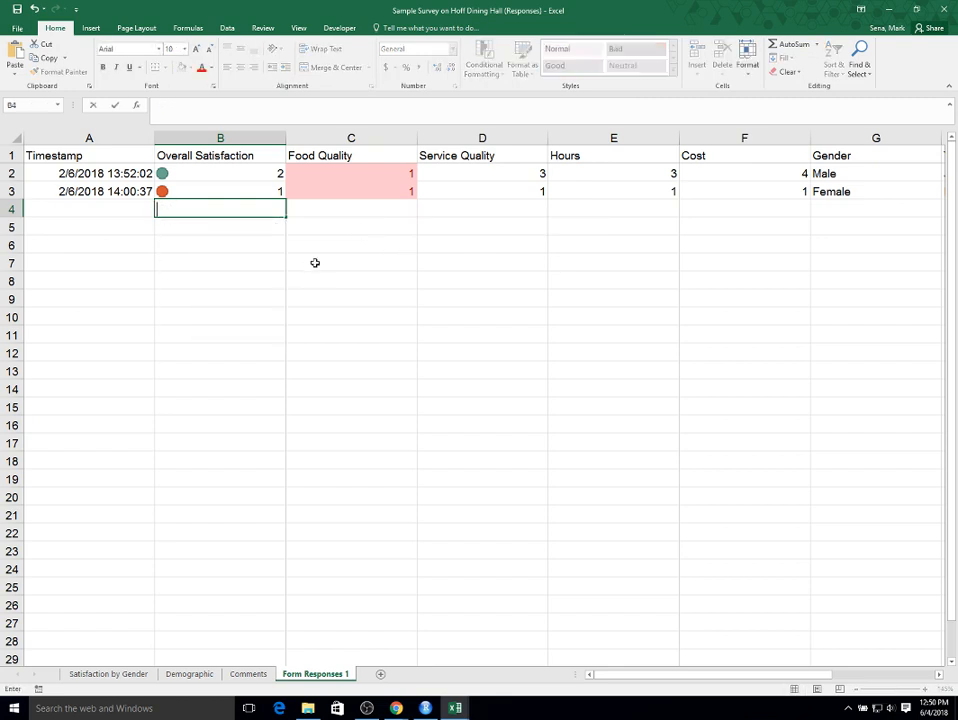
Enter Overall Satisfaction ratings of 2 in cells B4 to B7 and 3 in cells B8 and B9.
{"action": "type", "text": "2"}
{"action": "key", "text": "Return"}
{"action": "type", "text": "2"}
{"action": "key", "text": "Return"}
{"action": "type", "text": "2"}
{"action": "key", "text": "Return"}
{"action": "type", "text": "2"}
{"action": "key", "text": "Return"}
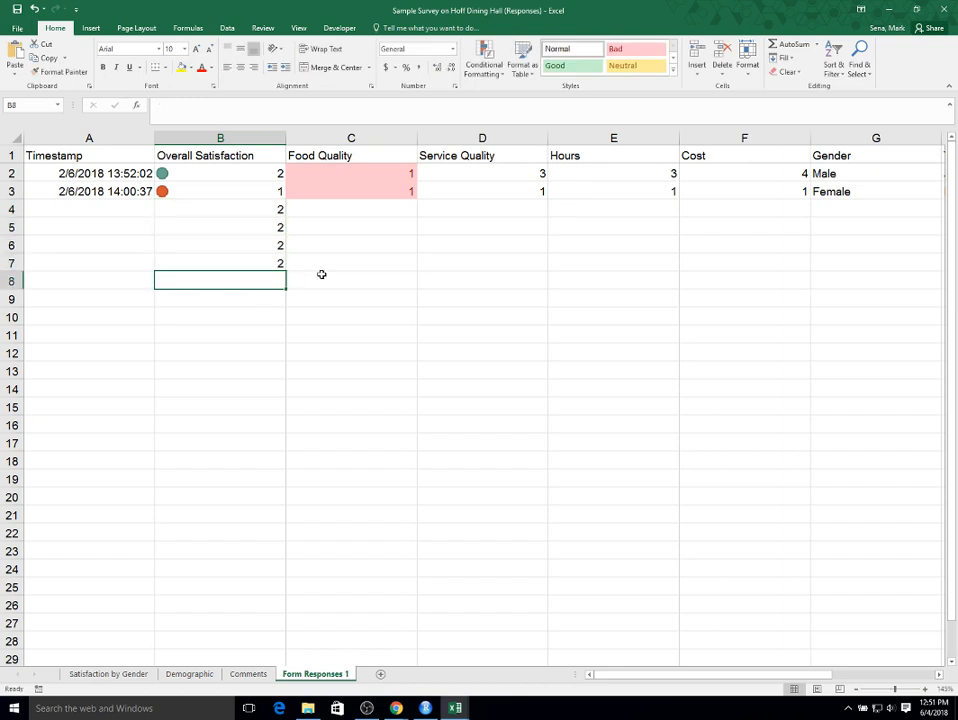
{"action": "type", "text": "3"}
{"action": "key", "text": "Return"}
{"action": "type", "text": "3"}
{"action": "key", "text": "Return"}
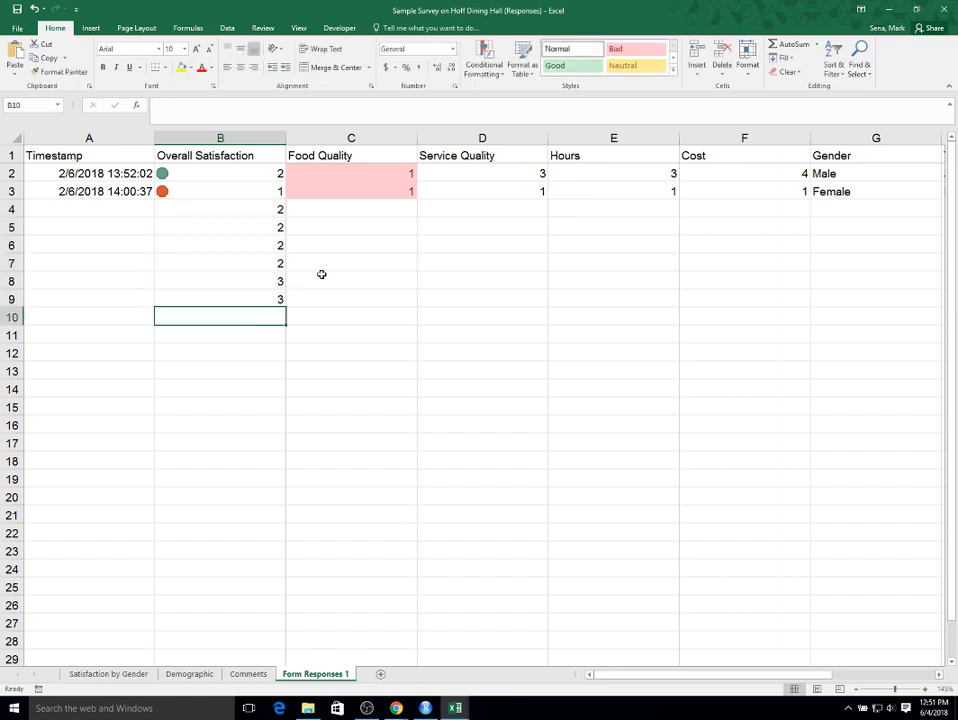
{"action": "key", "text": "Up"}
{"action": "key", "text": "Up"}
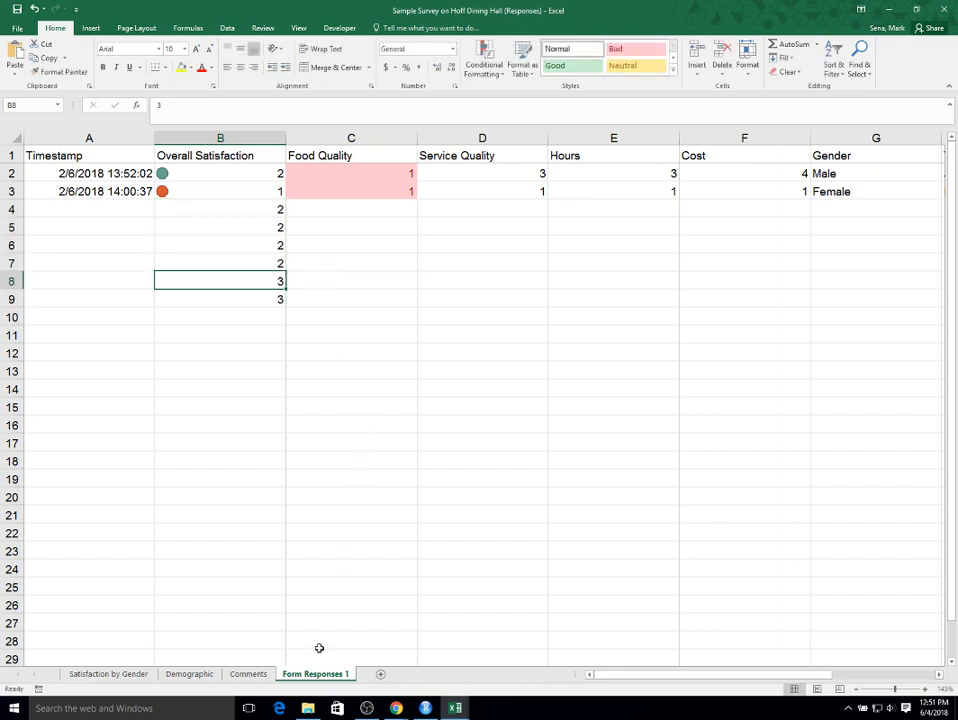